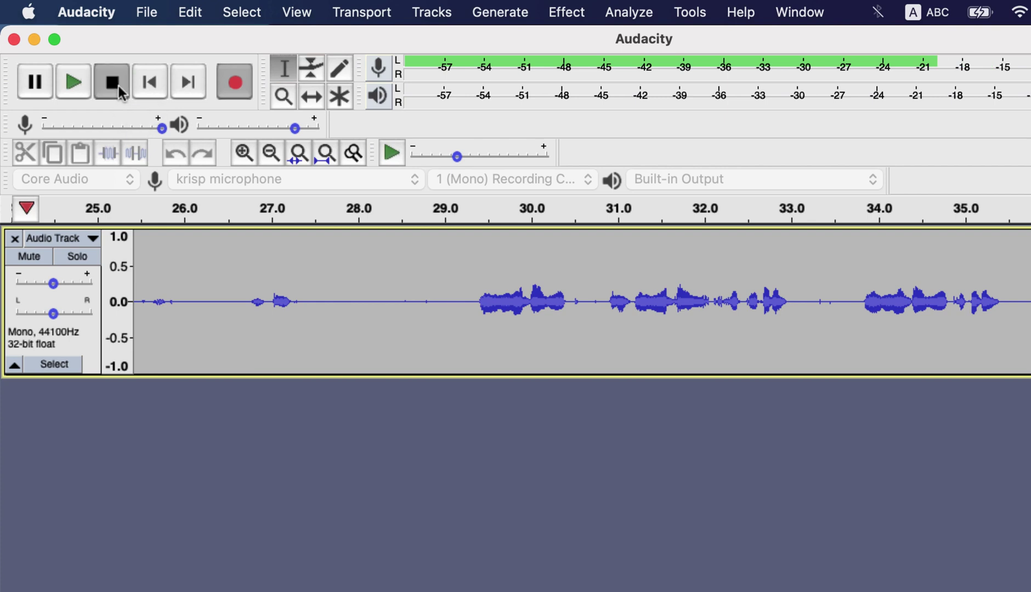
Stop the running recording and delete the recorded audio track
{"action": "left_click", "coordinate": [118, 84]}
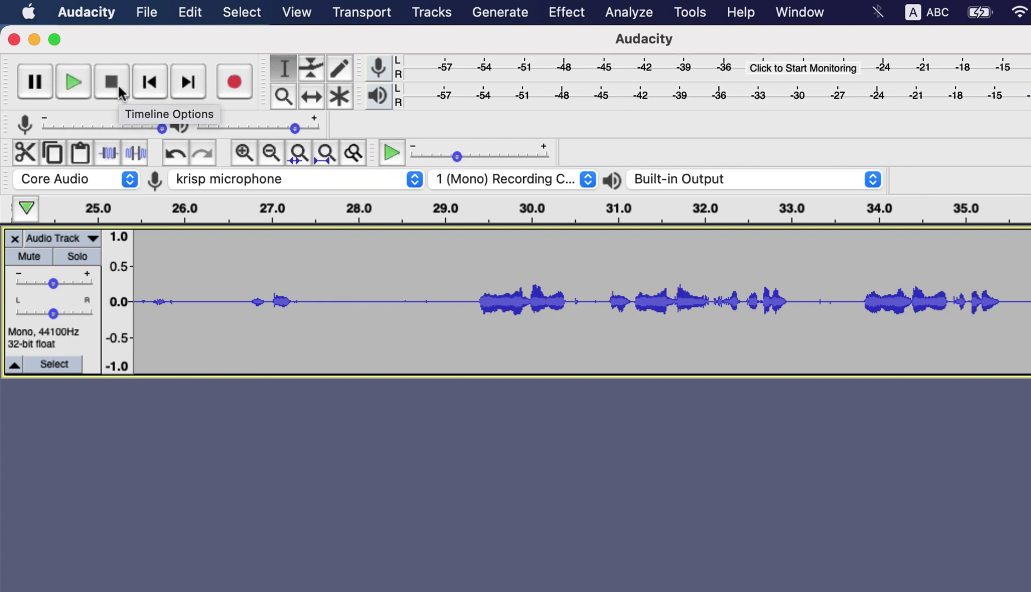
{"action": "left_click", "coordinate": [18, 236]}
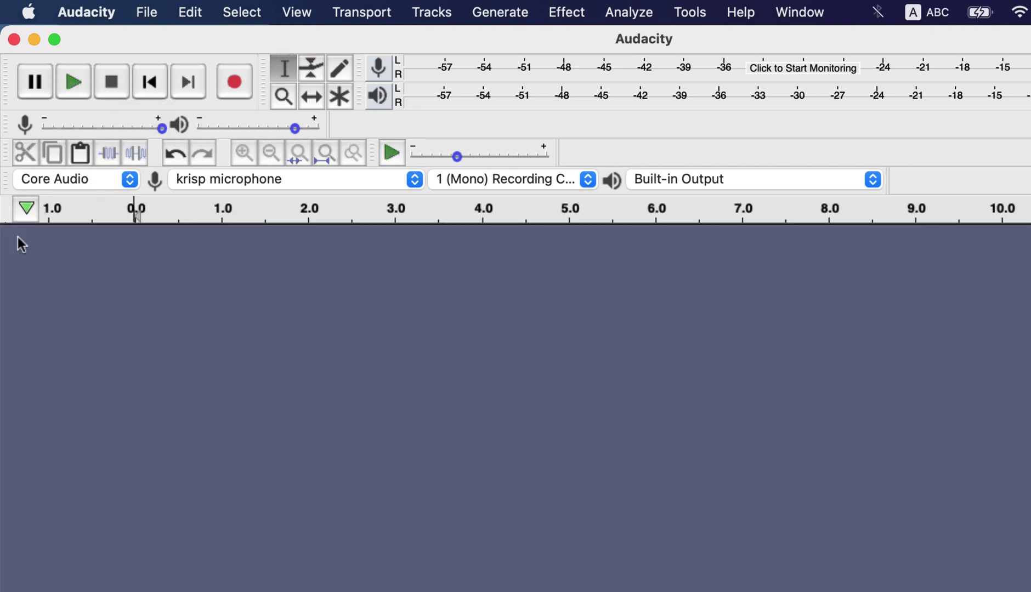
Choose Samson C01U Pro Mic as the recording device and rescan the audio devices
{"action": "left_click", "coordinate": [234, 183]}
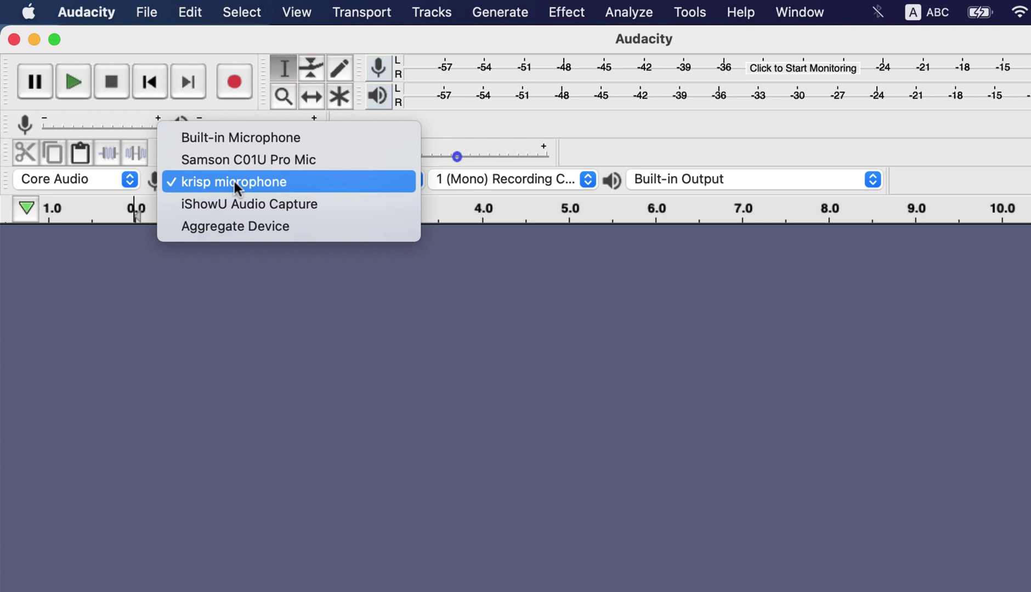
{"action": "left_click", "coordinate": [234, 162]}
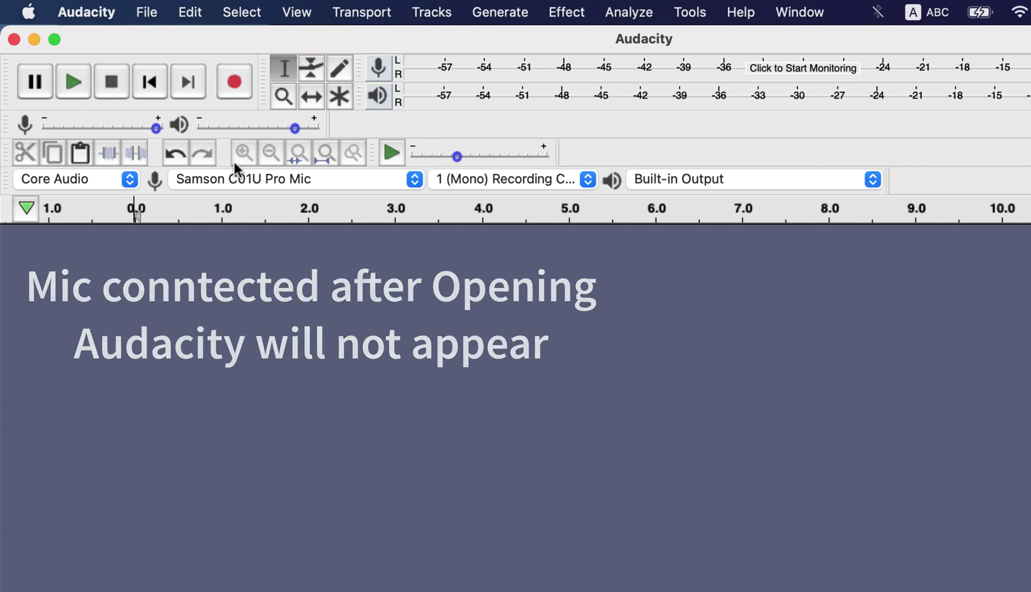
{"action": "left_click", "coordinate": [356, 13]}
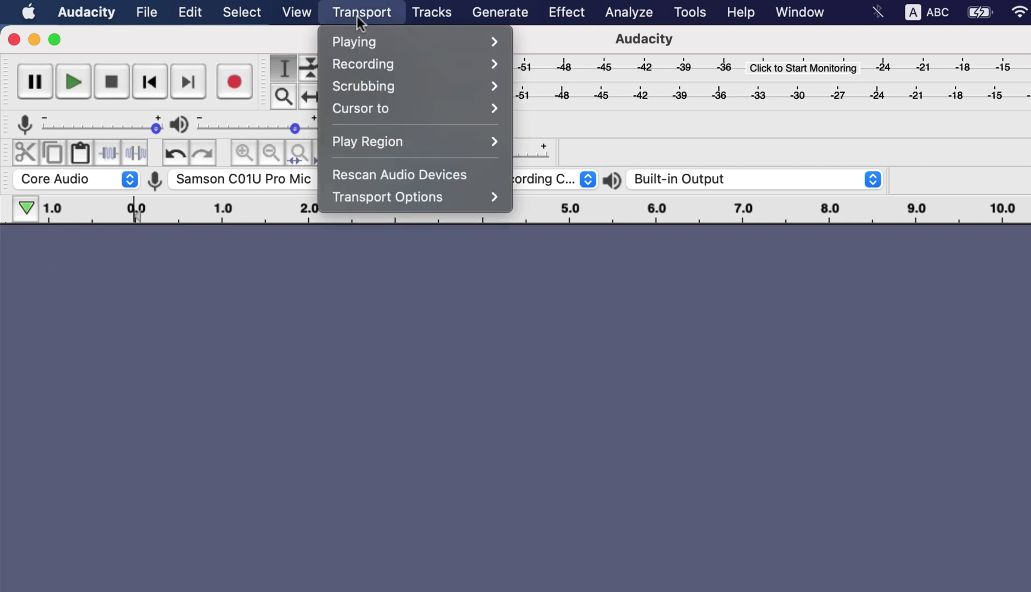
{"action": "left_click", "coordinate": [359, 172]}
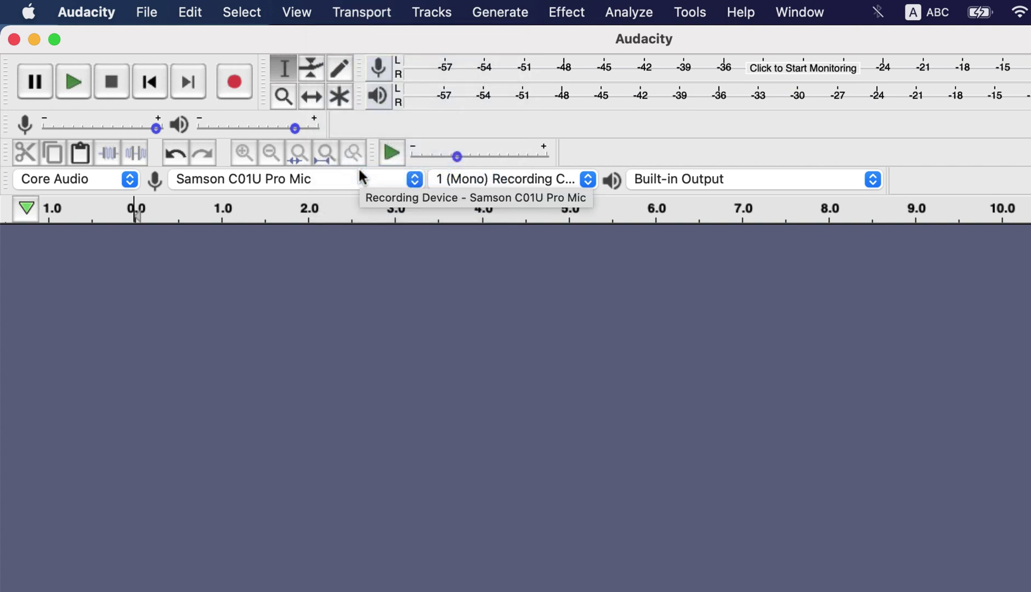
Compare the recording channel options of the Samson C01U Pro Mic and the Built-in Microphone, ending with the Samson mic selected
{"action": "left_click", "coordinate": [469, 181]}
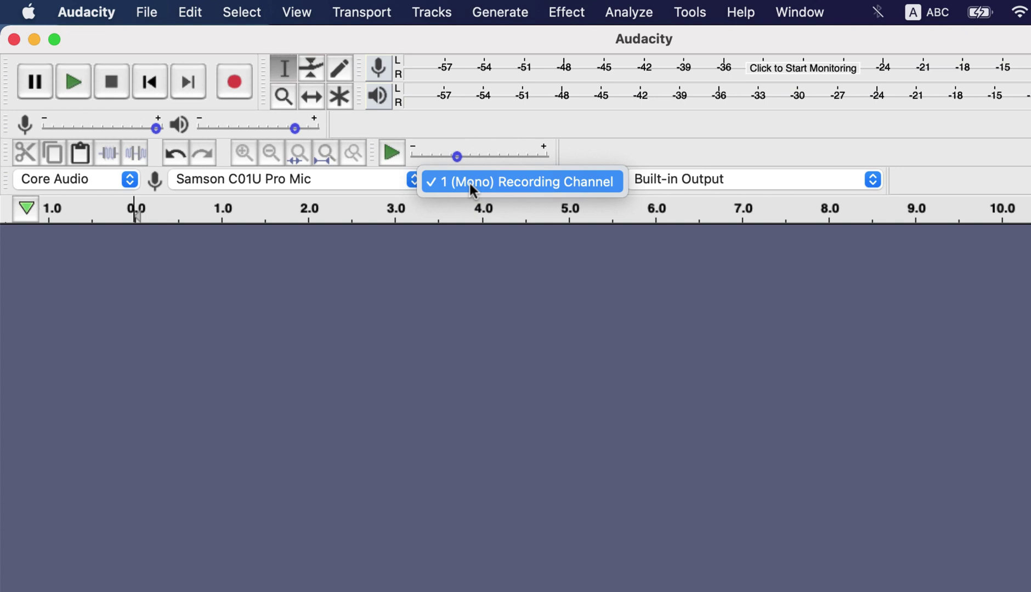
{"action": "left_click", "coordinate": [469, 182]}
{"action": "left_click", "coordinate": [363, 173]}
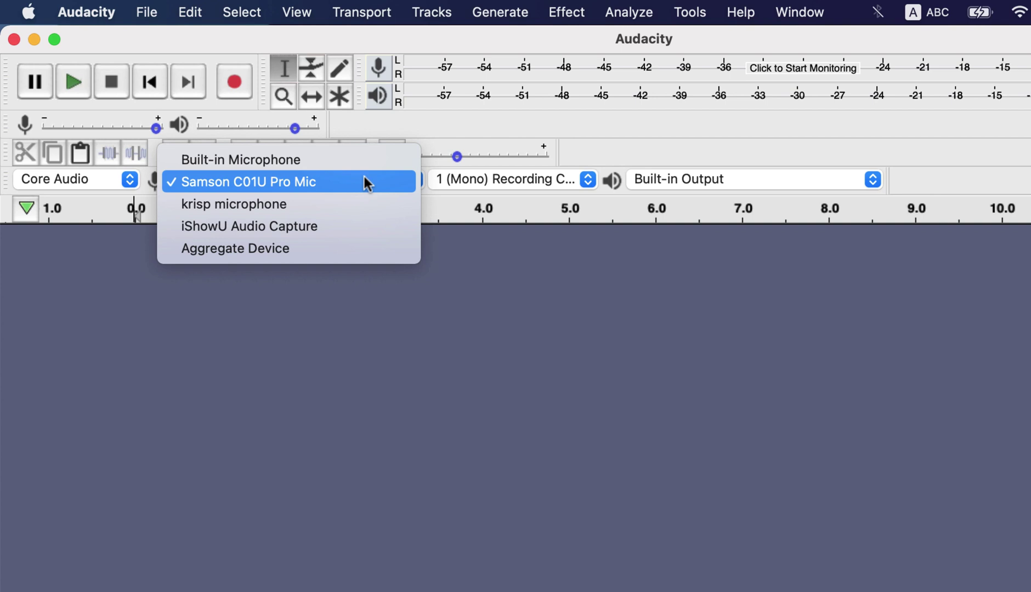
{"action": "left_click", "coordinate": [361, 160]}
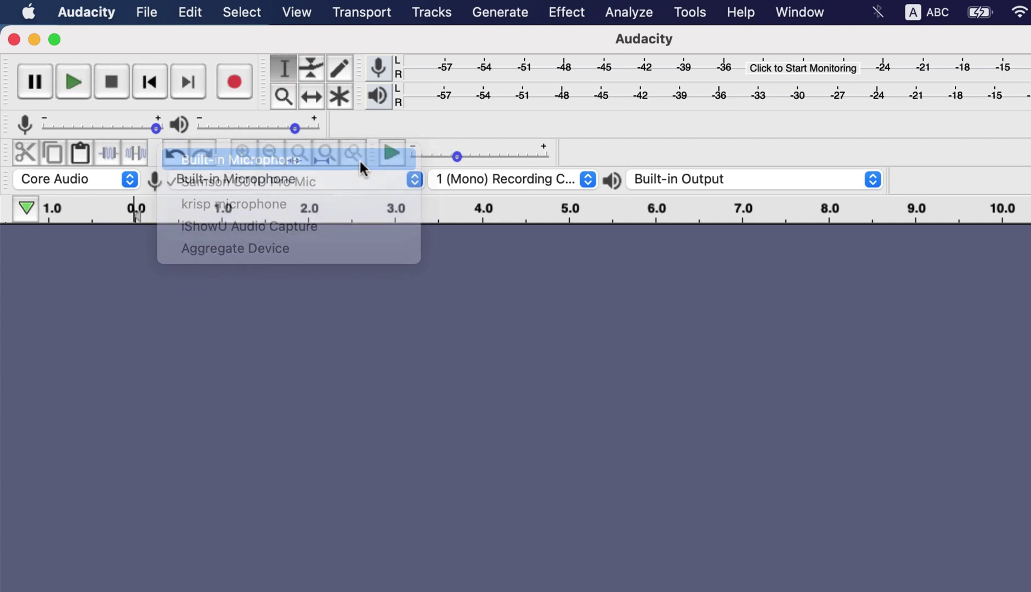
{"action": "left_click", "coordinate": [479, 185]}
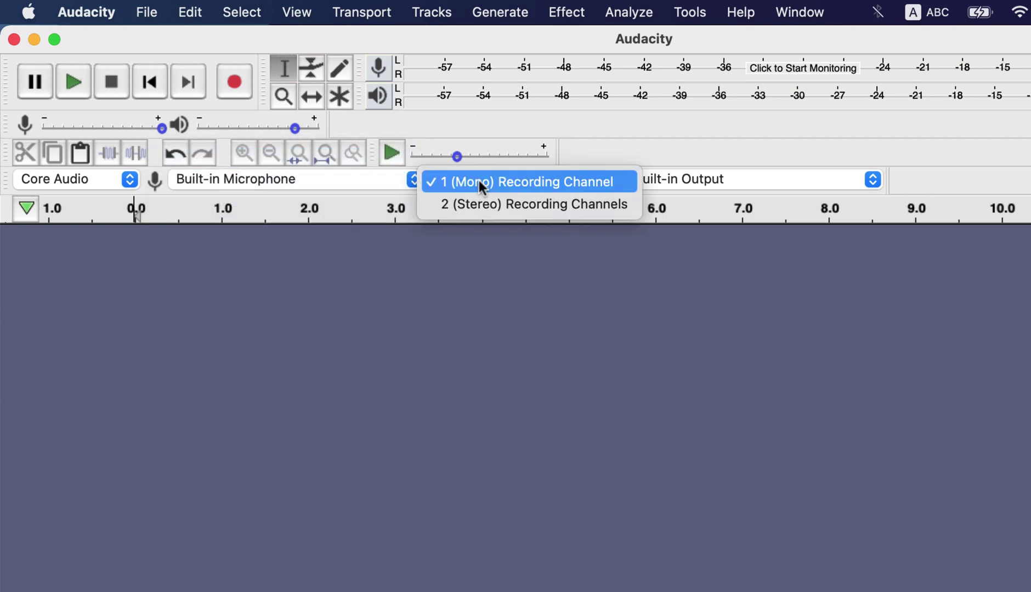
{"action": "left_click", "coordinate": [478, 180]}
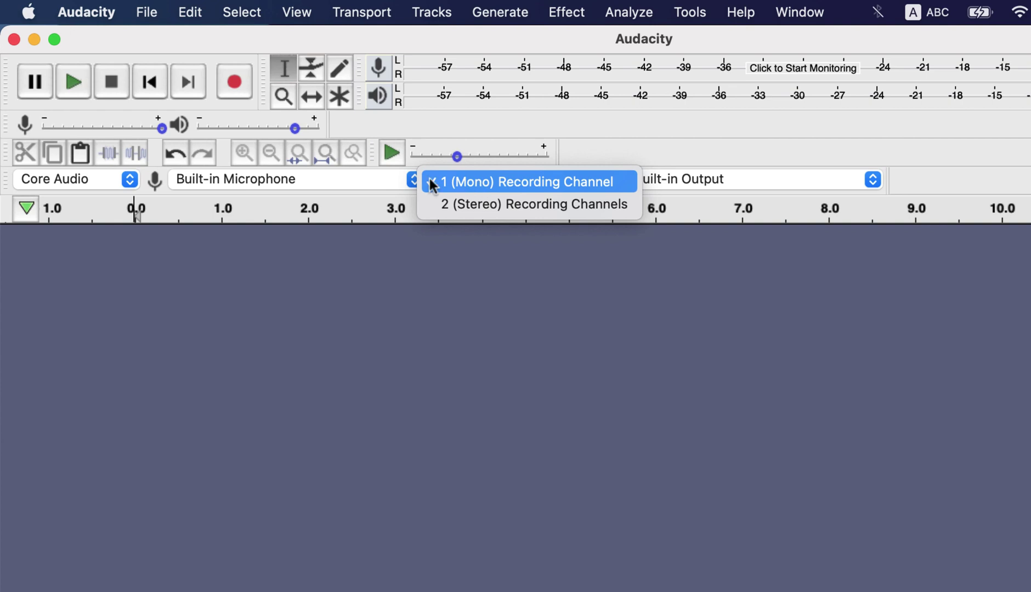
{"action": "left_click", "coordinate": [352, 179]}
{"action": "left_click", "coordinate": [311, 205]}
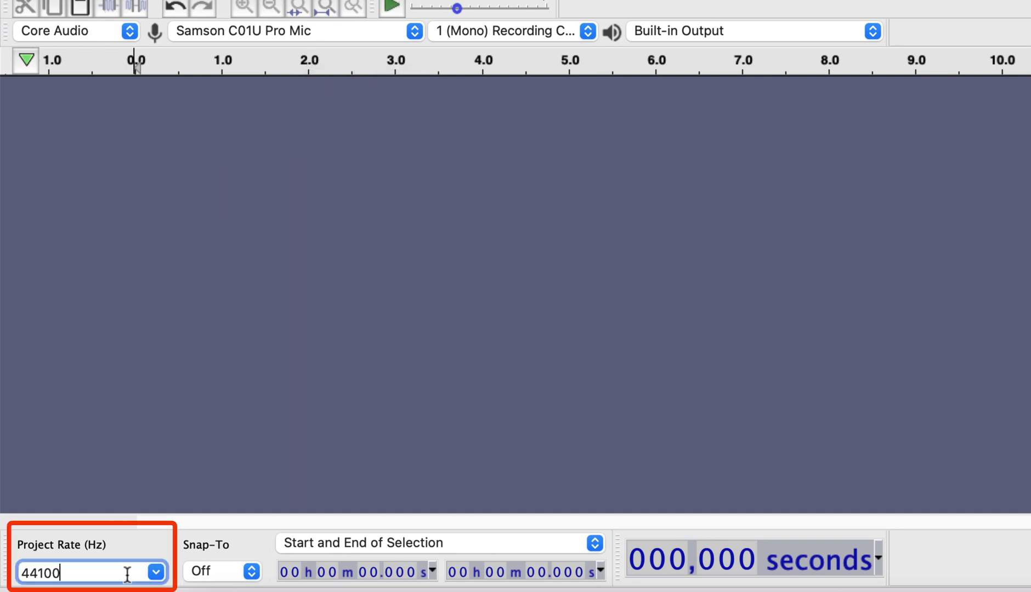
Try a project rate of 176400 Hz, and set it back to 44100 Hz
{"action": "left_click", "coordinate": [156, 574]}
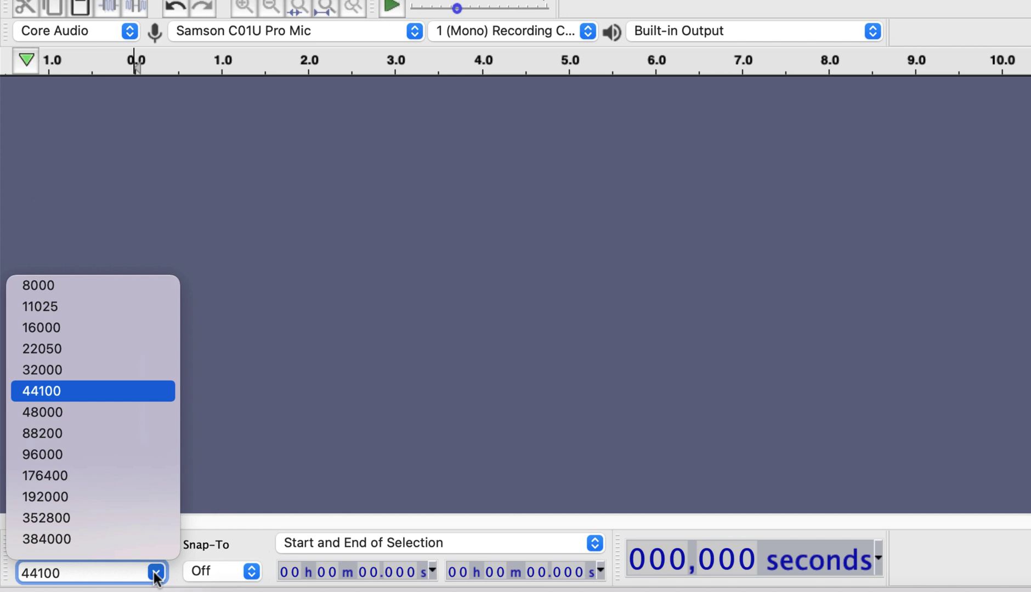
{"action": "left_click", "coordinate": [89, 476]}
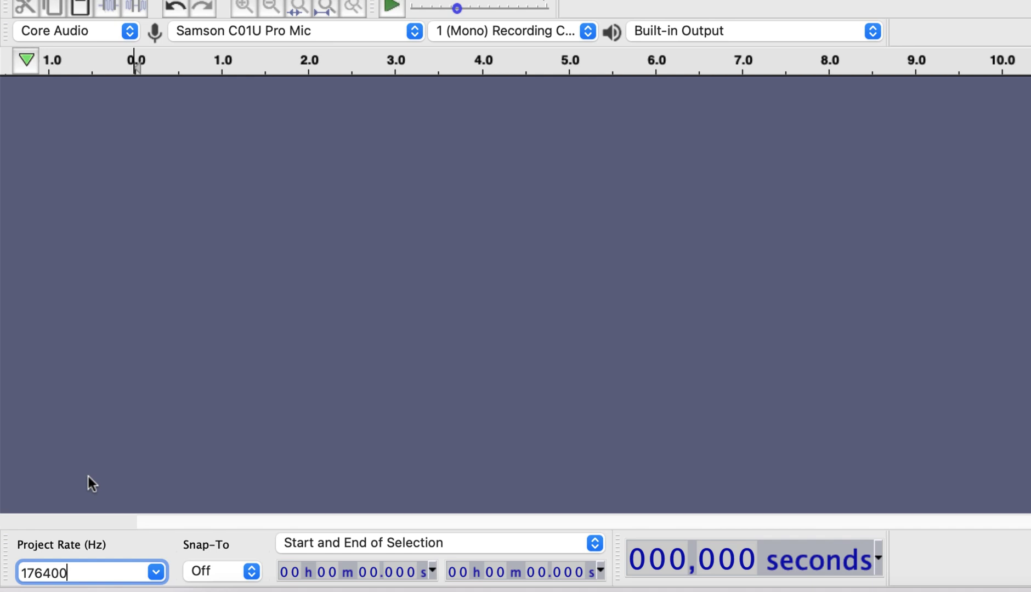
{"action": "left_click", "coordinate": [155, 575]}
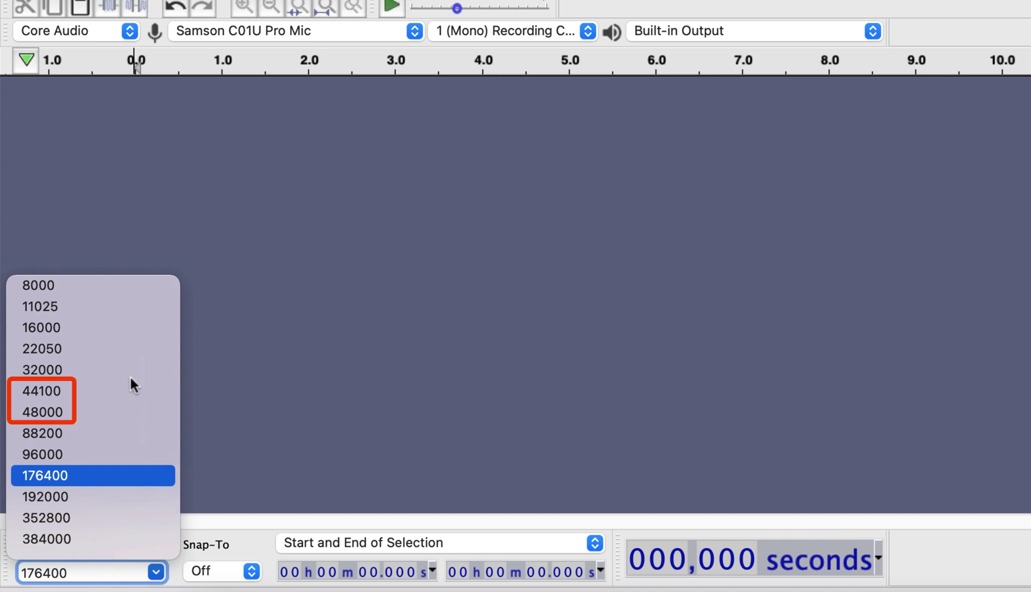
{"action": "left_click", "coordinate": [63, 389]}
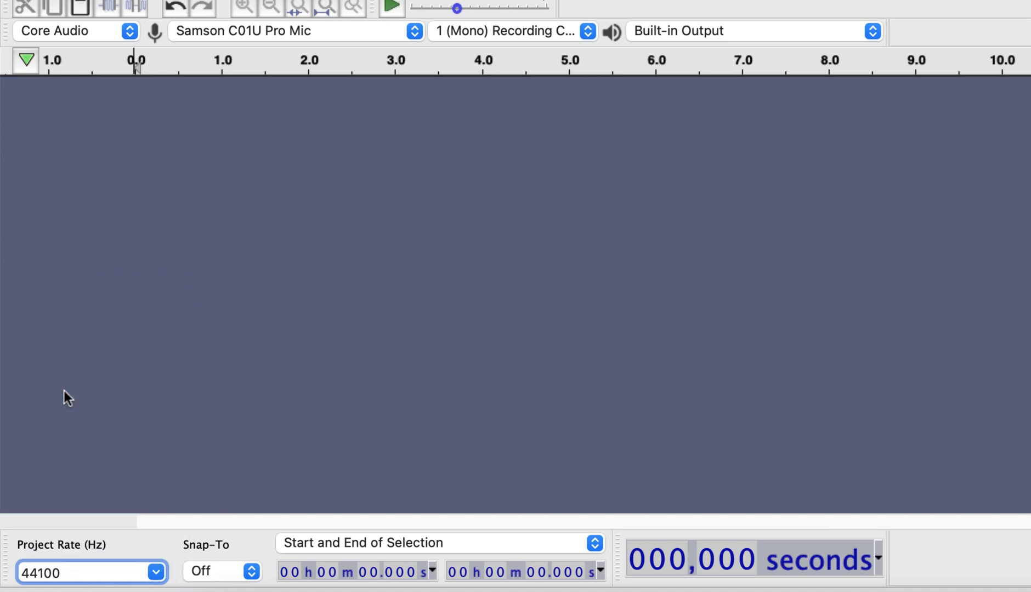
Set the project rate to 48000 Hz
{"action": "left_click", "coordinate": [155, 572]}
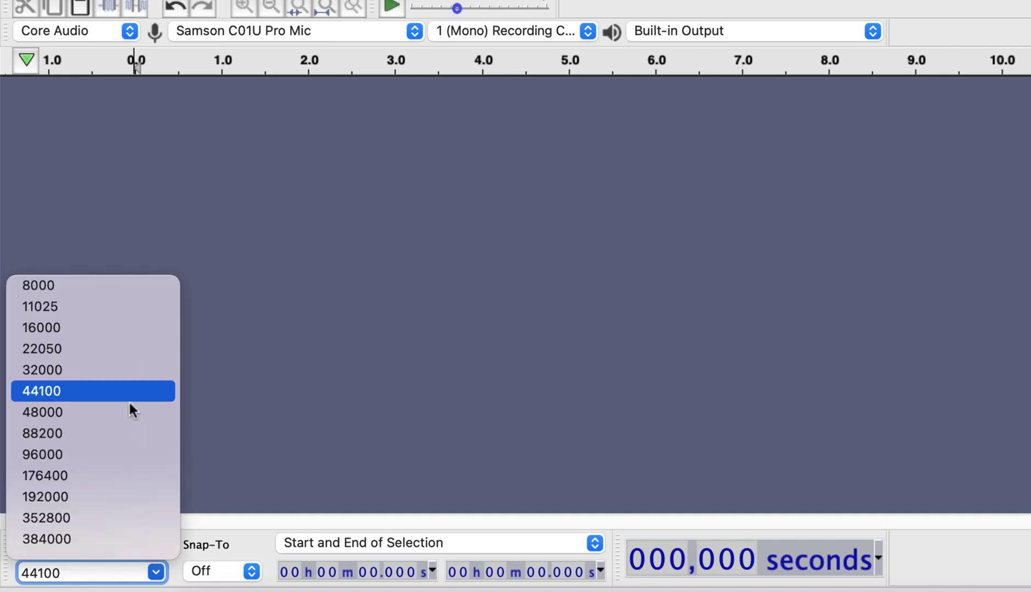
{"action": "left_click", "coordinate": [52, 415]}
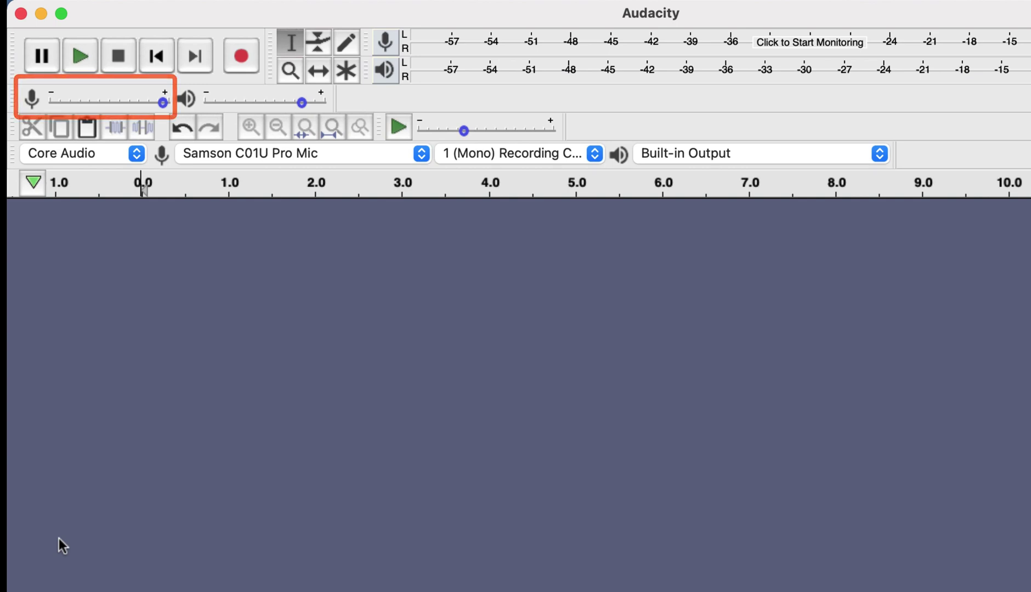
Set the recording volume to maximum, and record a mono audio track from the microphone
{"action": "left_click", "coordinate": [147, 101]}
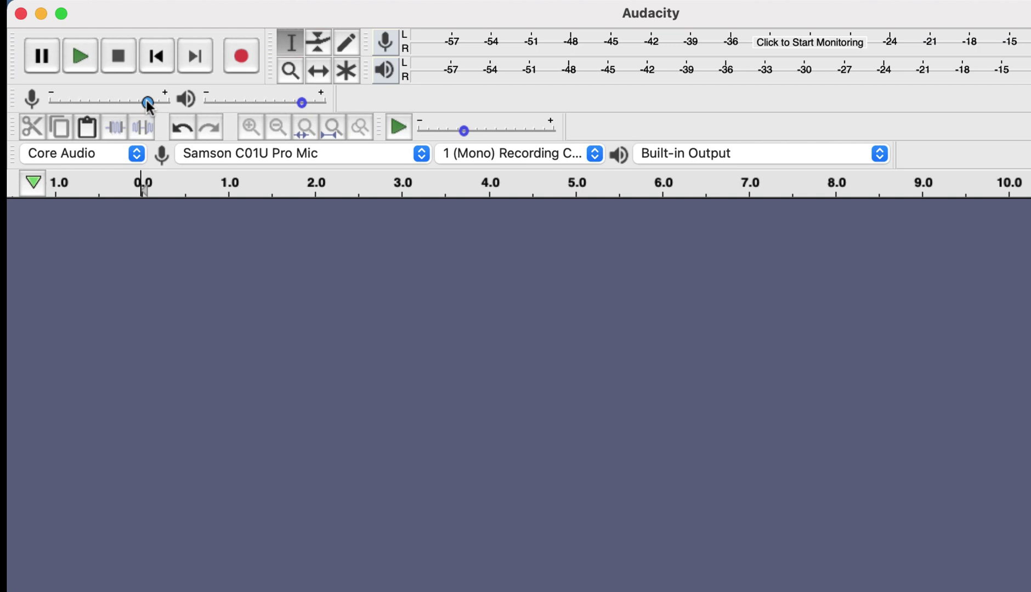
{"action": "left_click_drag", "start_coordinate": [147, 102], "coordinate": [148, 103]}
{"action": "left_click_drag", "start_coordinate": [149, 103], "coordinate": [168, 103]}
{"action": "left_click", "coordinate": [245, 55]}
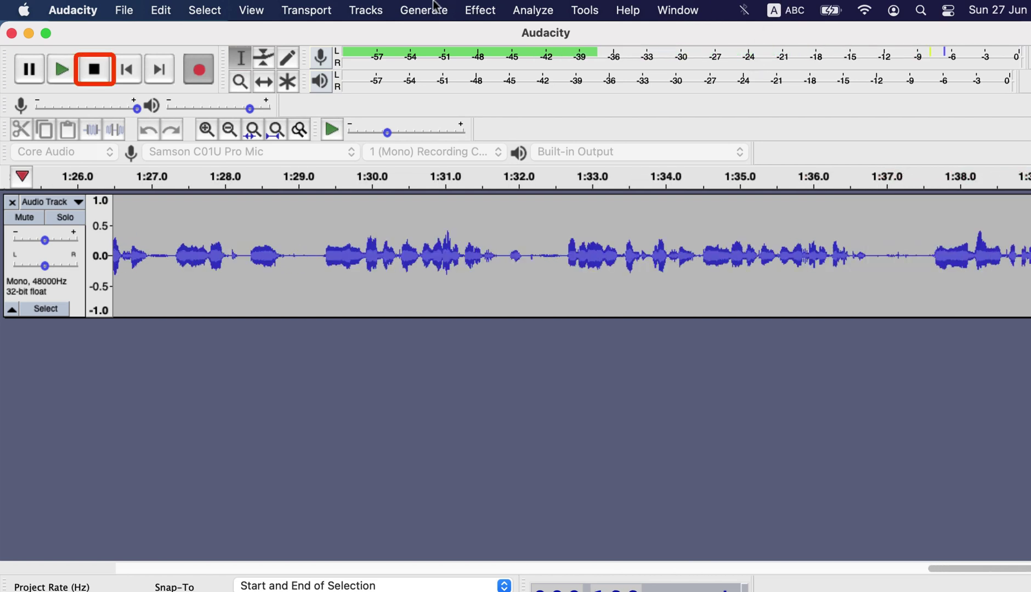
{"action": "left_click", "coordinate": [94, 70]}
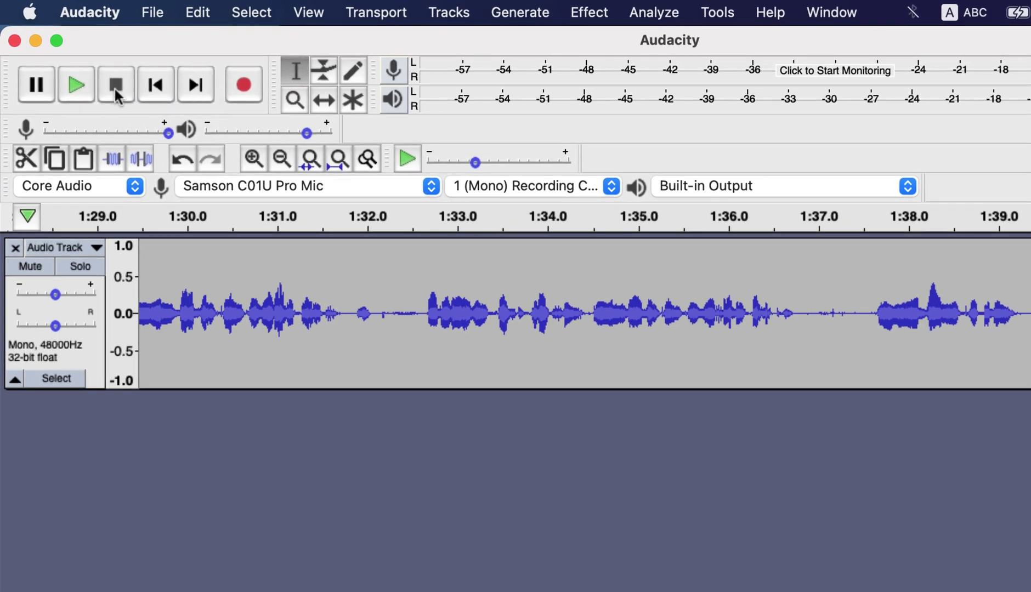
Save the recording as an AUP3 project named myproject1 in the audacity projects folder
{"action": "left_click", "coordinate": [152, 12]}
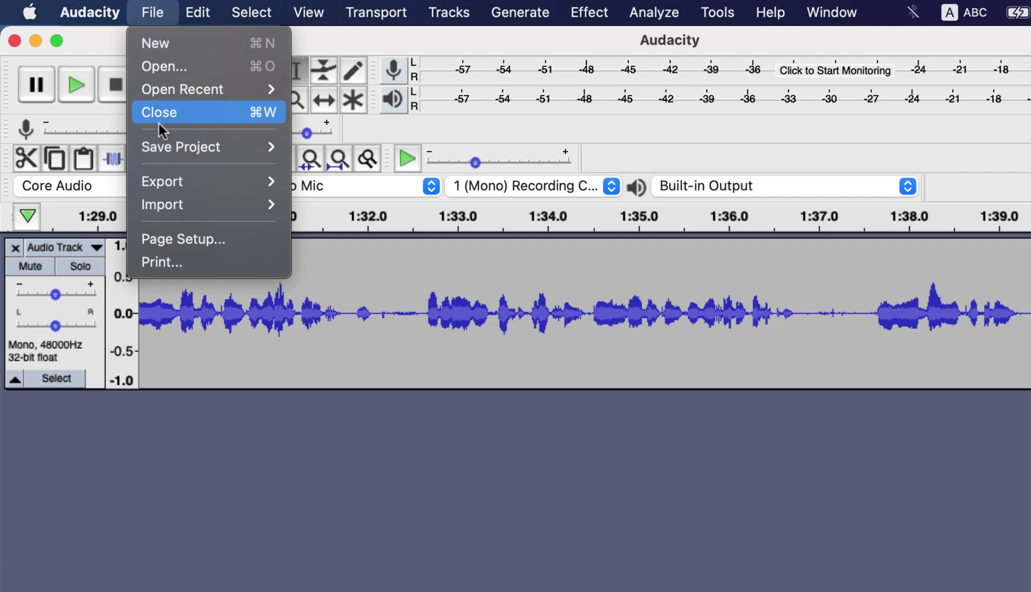
{"action": "mouse_move", "coordinate": [174, 180]}
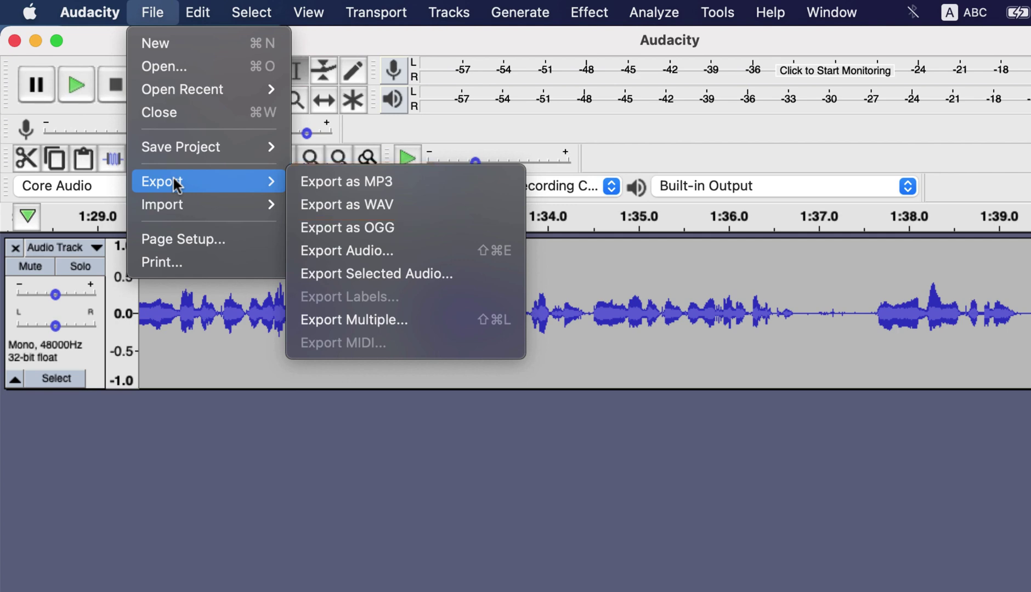
{"action": "mouse_move", "coordinate": [185, 149]}
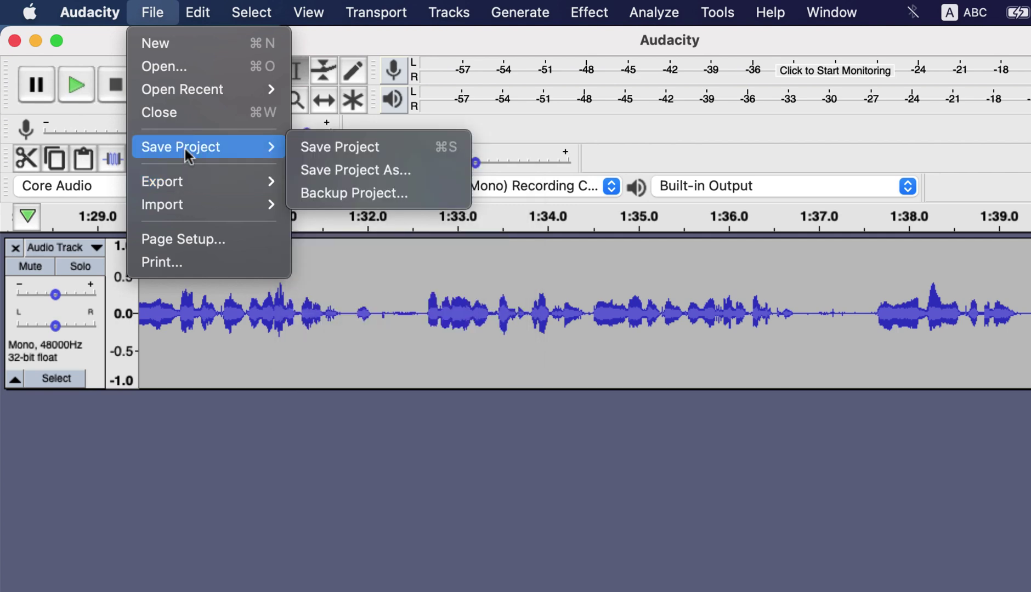
{"action": "left_click", "coordinate": [324, 145]}
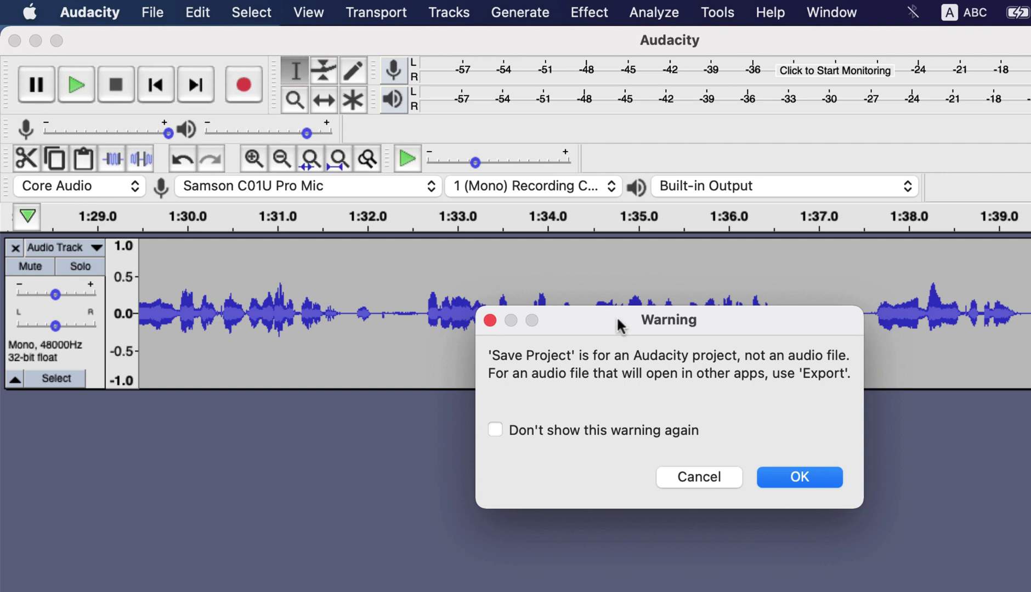
{"action": "left_click", "coordinate": [803, 474]}
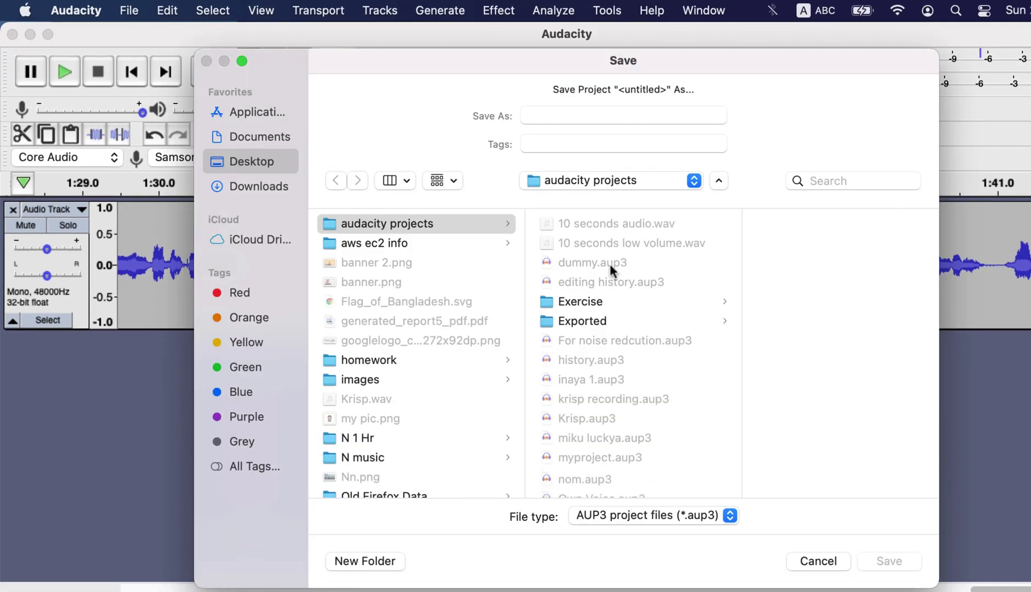
{"action": "left_click", "coordinate": [547, 117]}
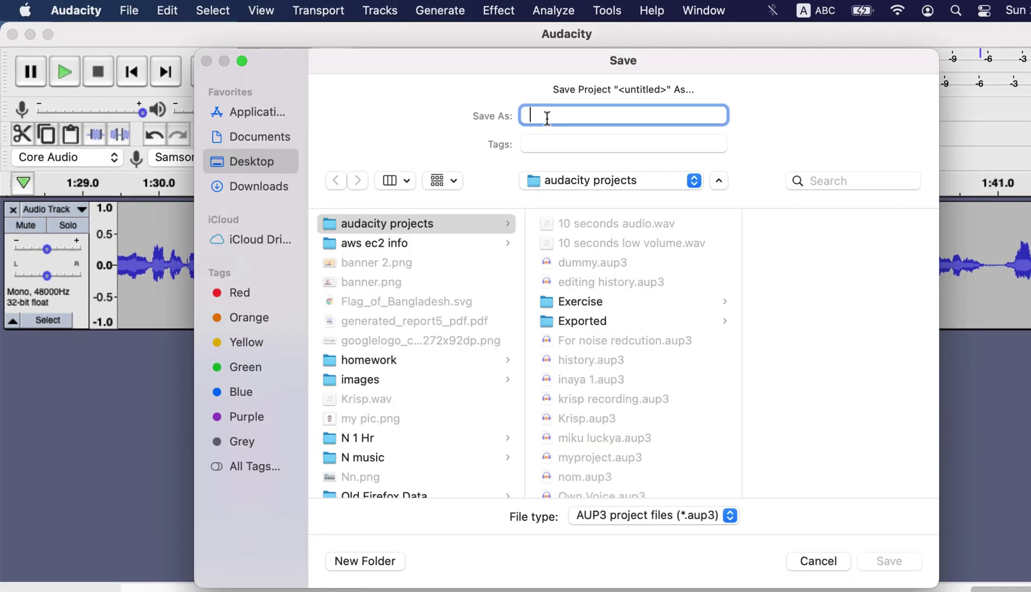
{"action": "type", "text": "myproj"}
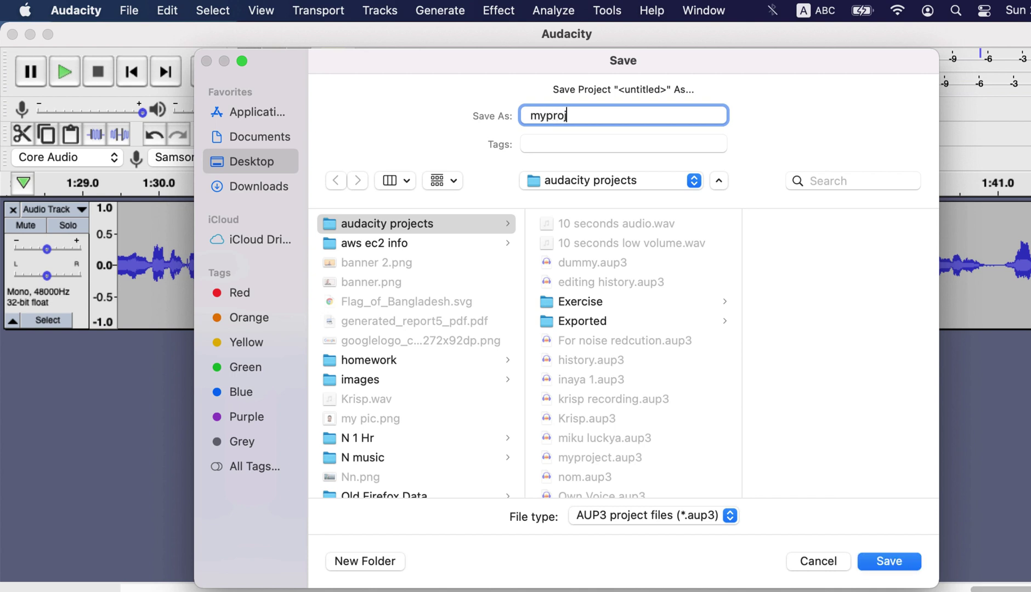
{"action": "type", "text": "ect1"}
{"action": "left_click", "coordinate": [886, 562]}
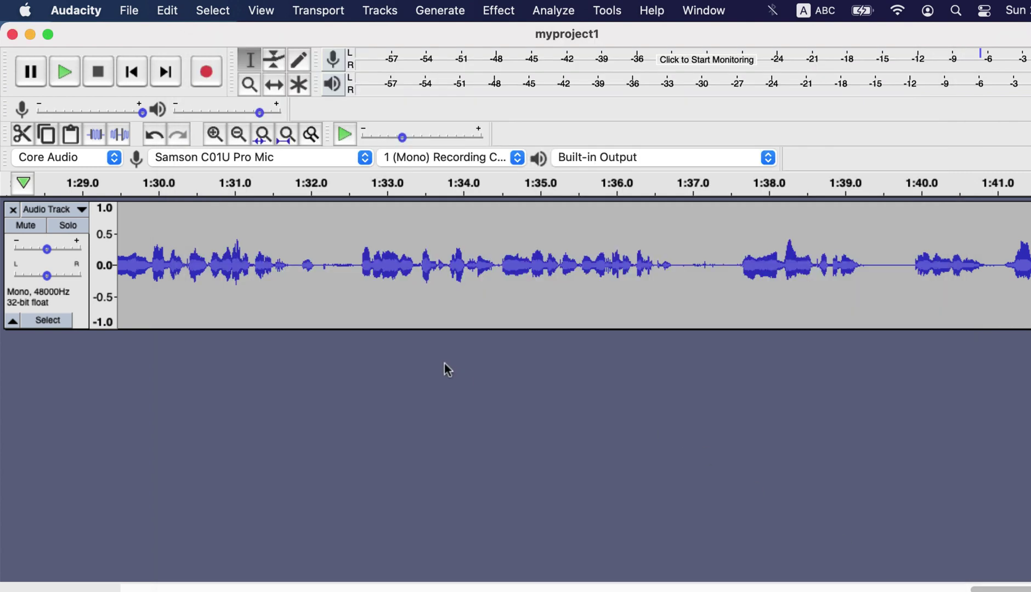
Close the saved project and reopen myproject1.aup3 from the audacity projects folder
{"action": "left_click", "coordinate": [13, 34]}
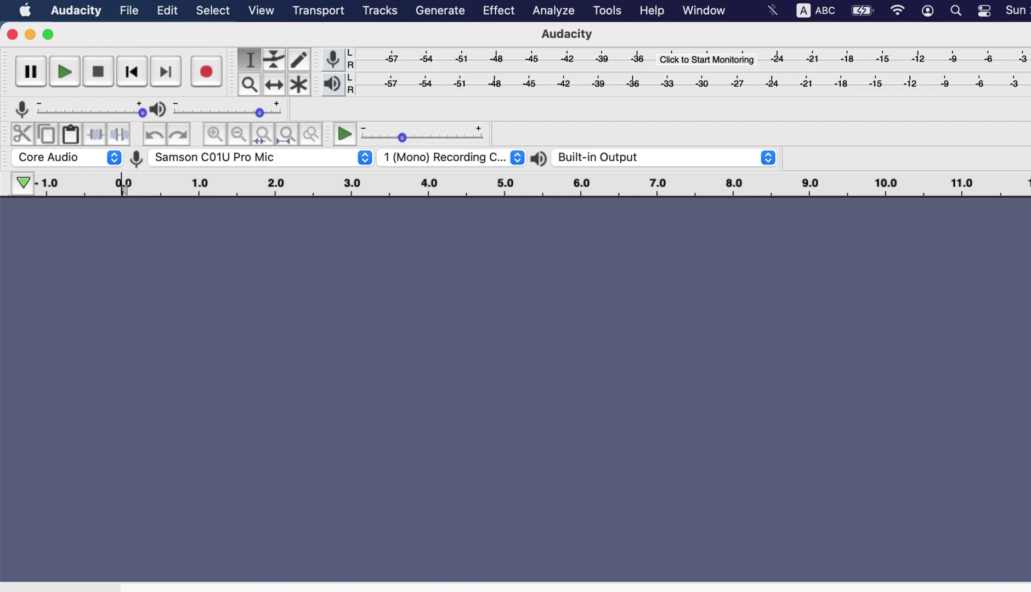
{"action": "left_click", "coordinate": [136, 13]}
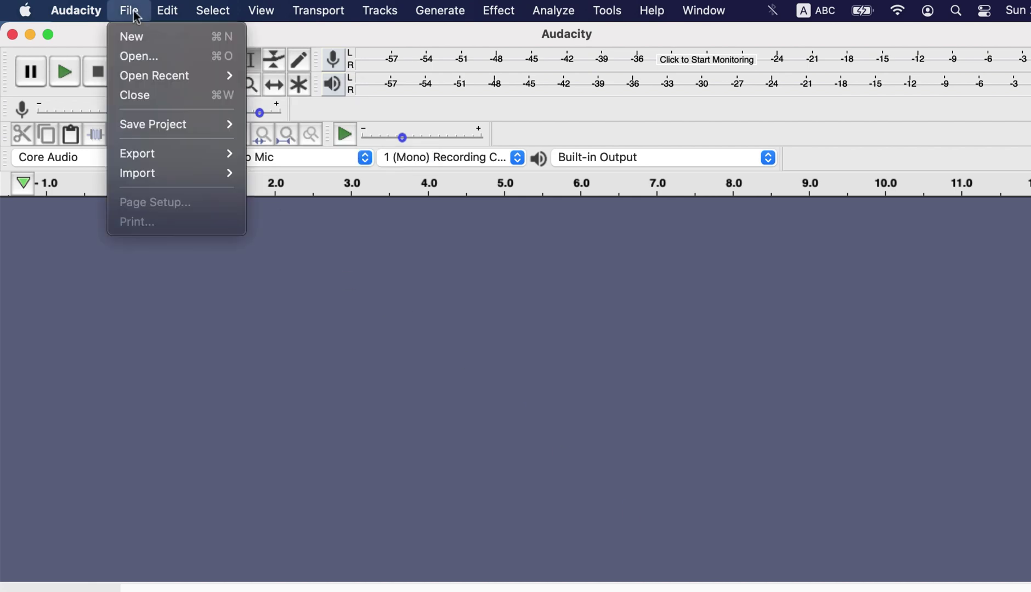
{"action": "left_click", "coordinate": [135, 56]}
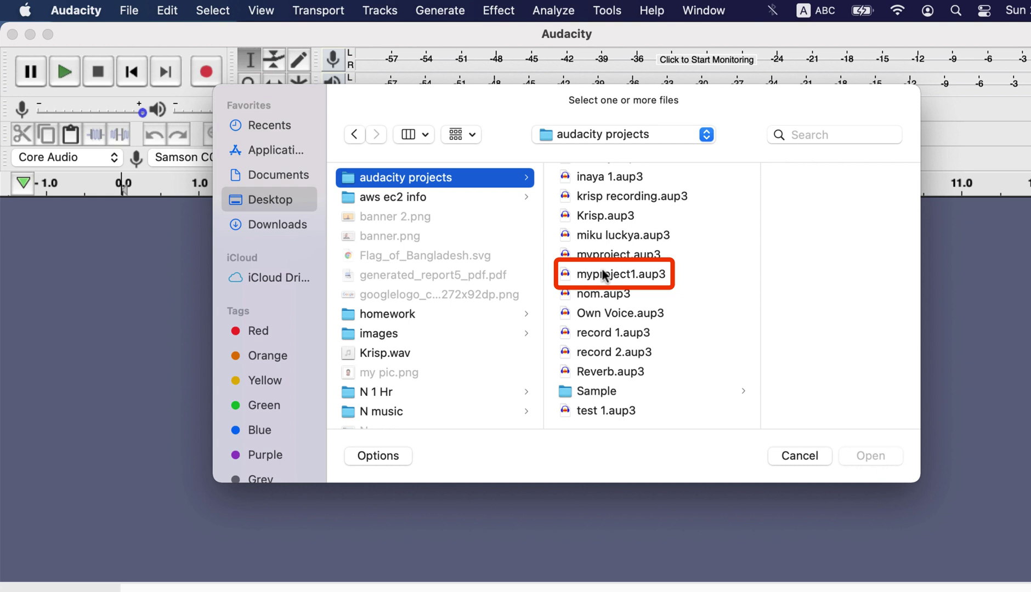
{"action": "left_click", "coordinate": [631, 281]}
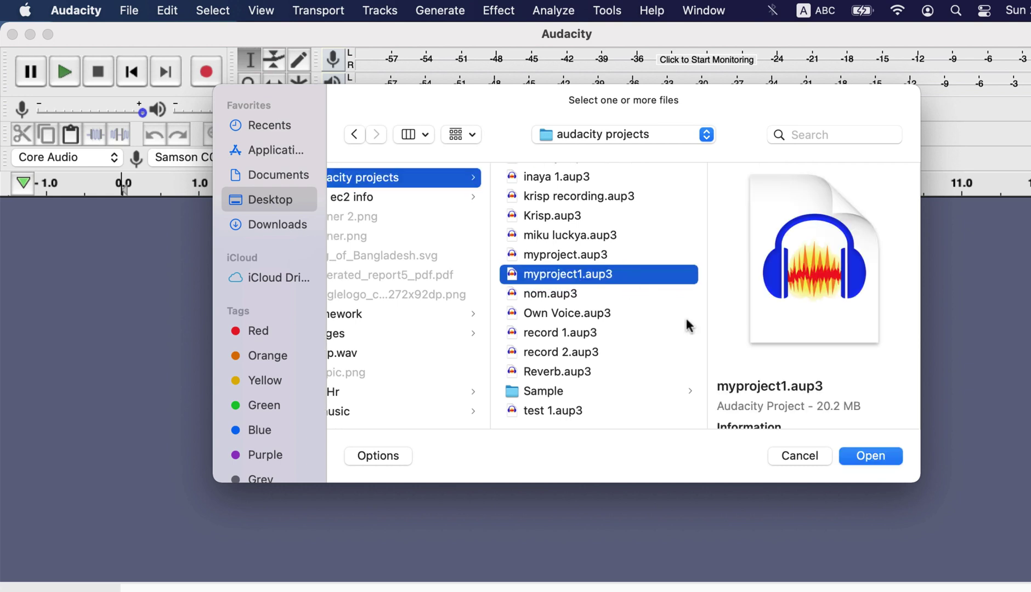
{"action": "left_click", "coordinate": [871, 449]}
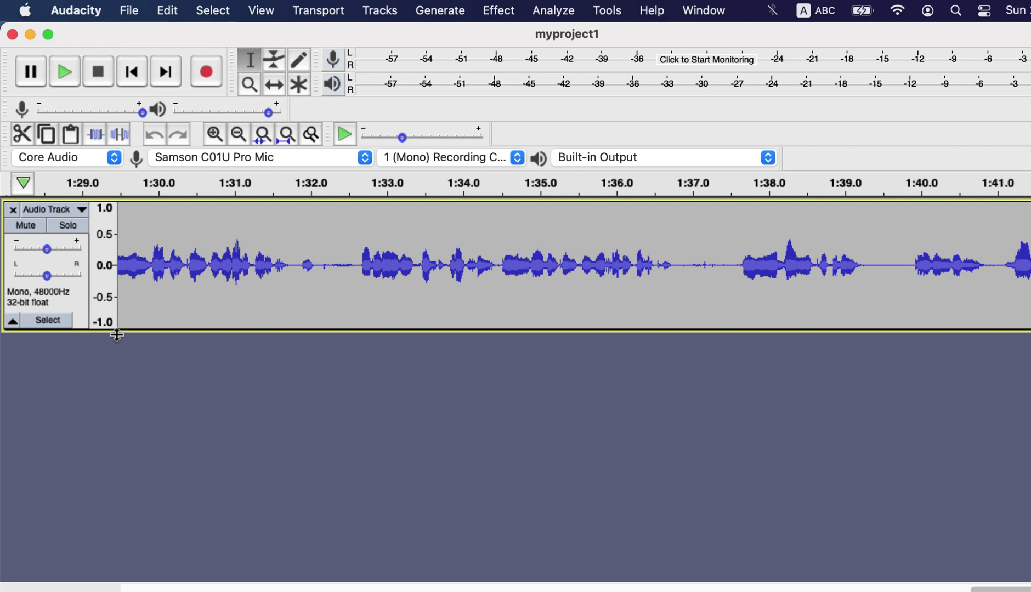
Open 10 seconds audio.wav from the audacity projects folder and check its window against the myproject1 window behind it
{"action": "left_click", "coordinate": [131, 13]}
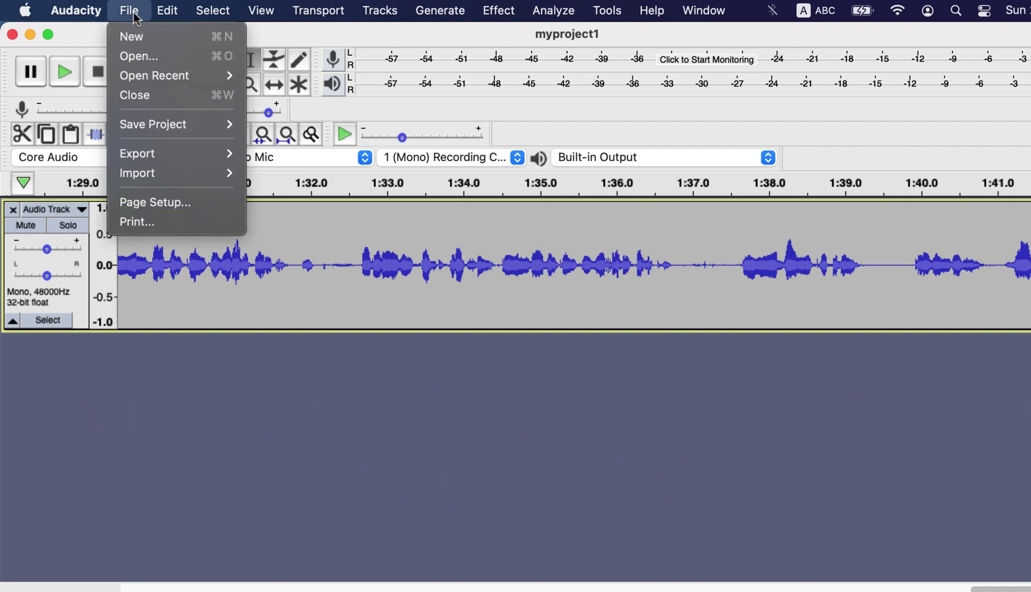
{"action": "left_click", "coordinate": [134, 50]}
{"action": "left_click", "coordinate": [400, 176]}
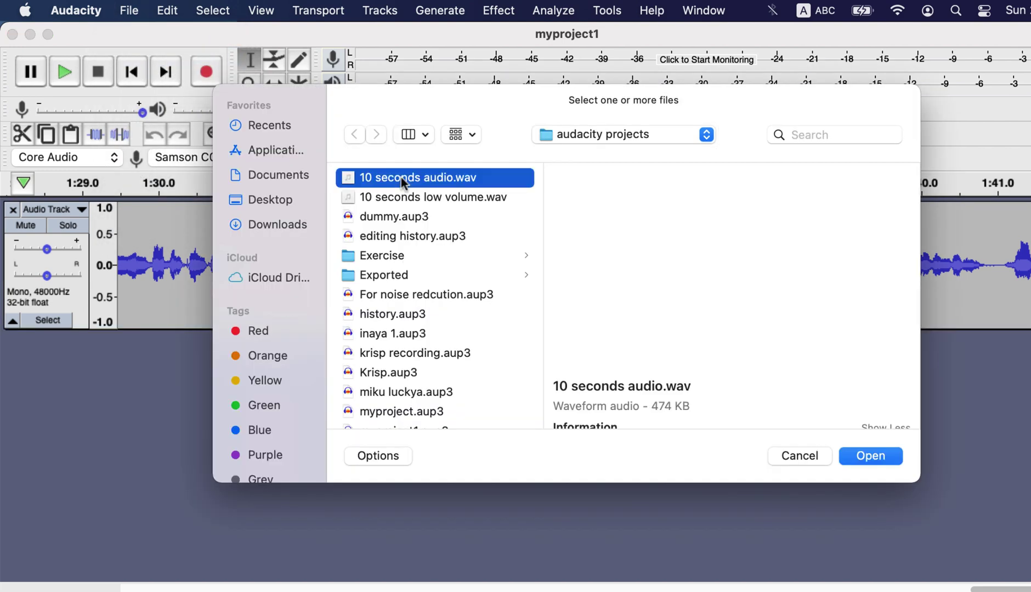
{"action": "left_click", "coordinate": [852, 457]}
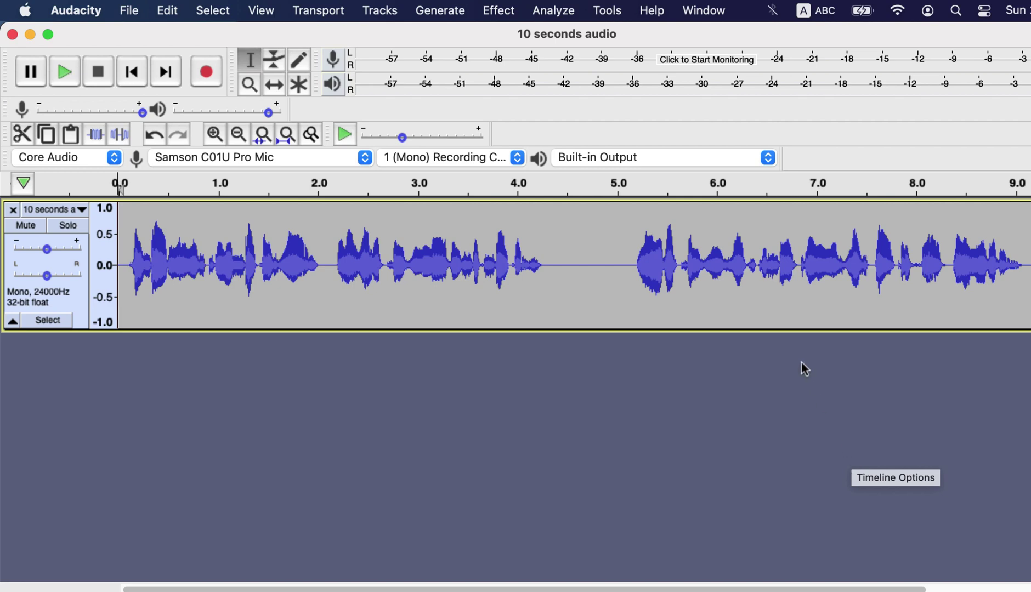
{"action": "left_click_drag", "start_coordinate": [644, 37], "coordinate": [645, 310]}
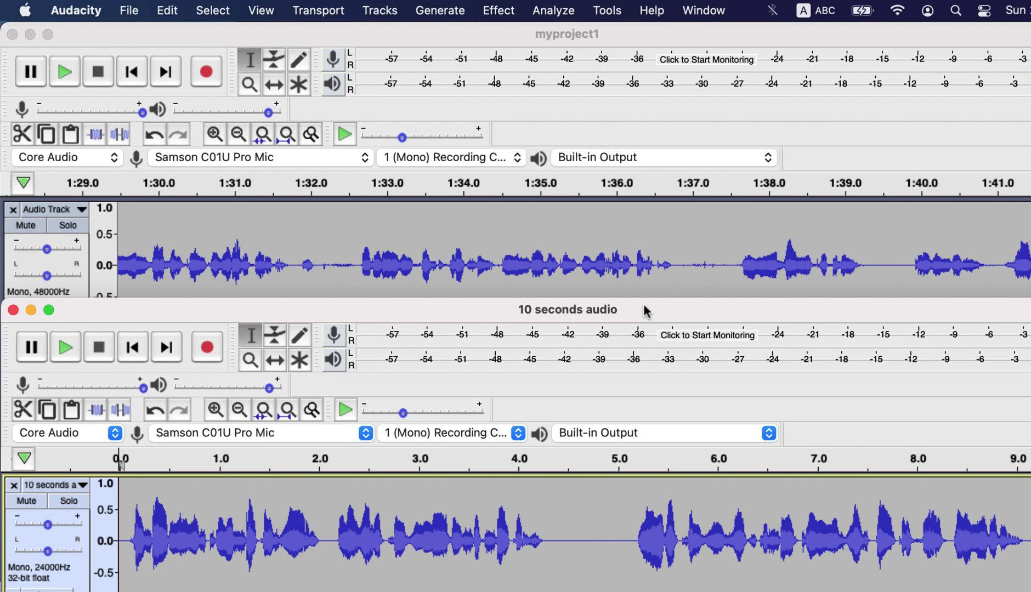
{"action": "double_click", "coordinate": [643, 305]}
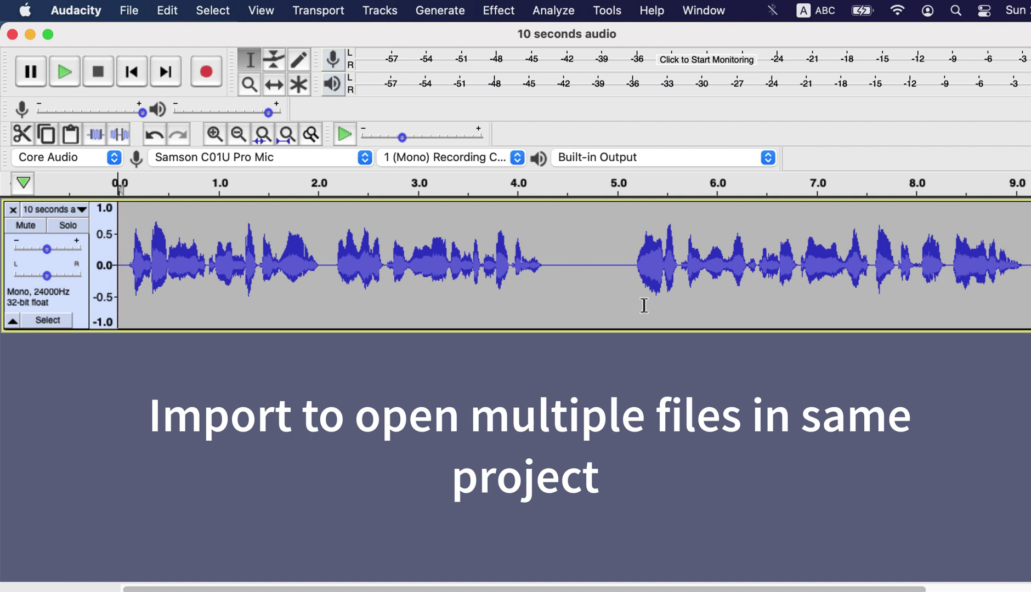
Import renamed.mp3 from the Desktop into the 10 seconds audio project
{"action": "left_click", "coordinate": [126, 12]}
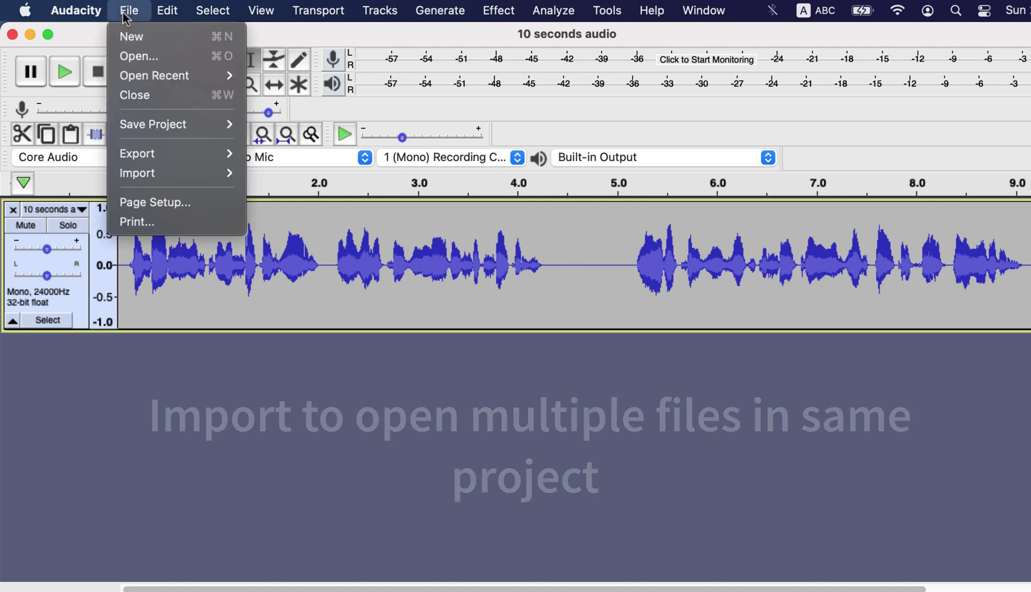
{"action": "mouse_move", "coordinate": [166, 173]}
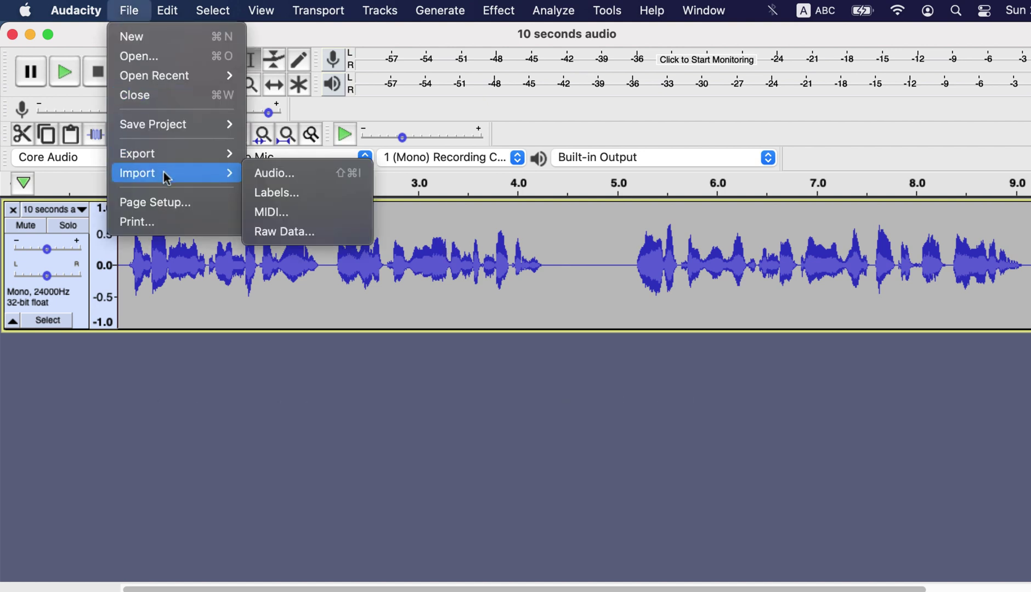
{"action": "left_click", "coordinate": [266, 176]}
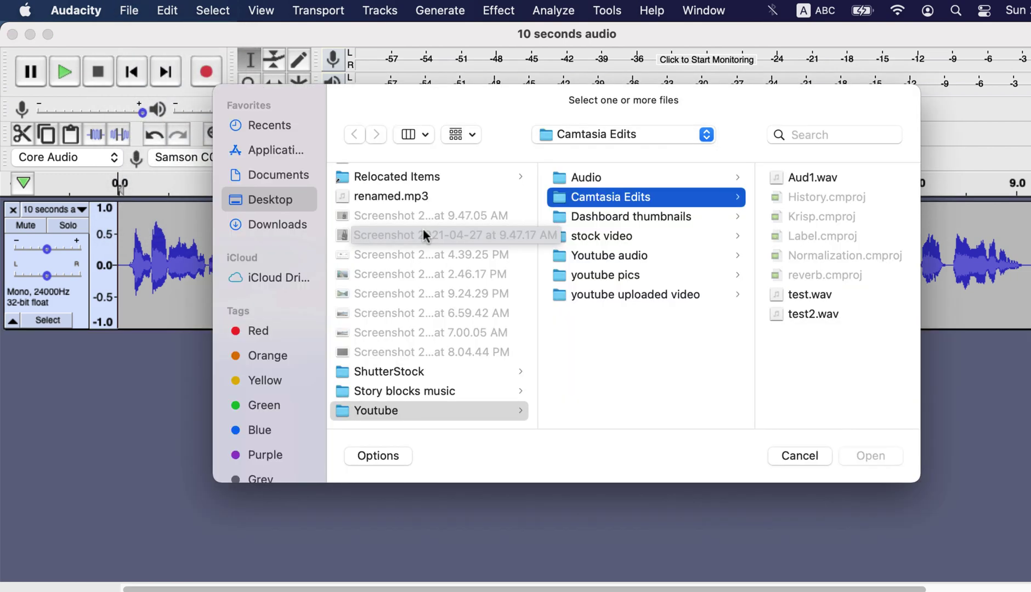
{"action": "left_click", "coordinate": [415, 196]}
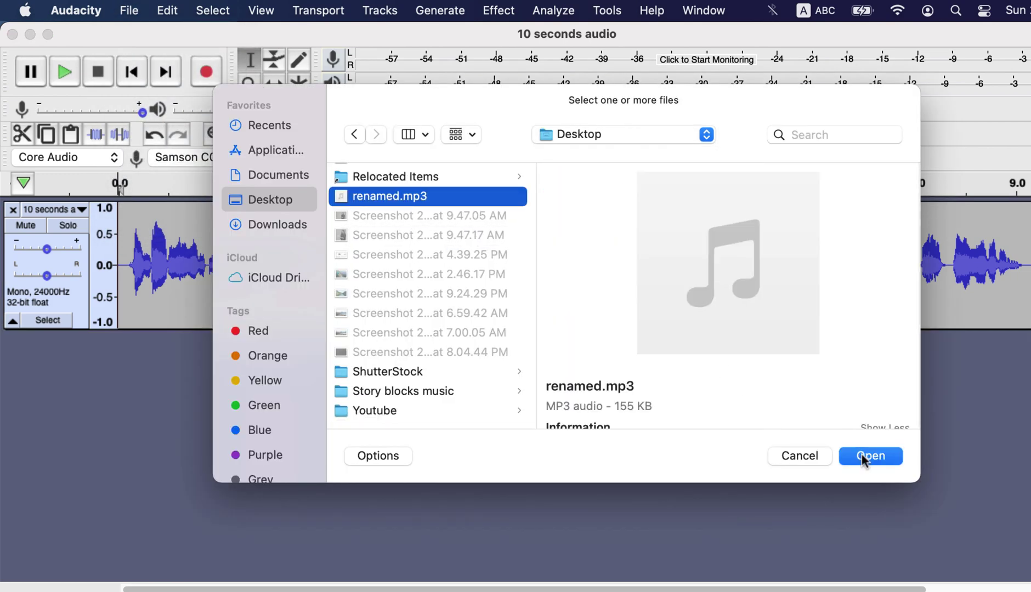
{"action": "left_click", "coordinate": [863, 456]}
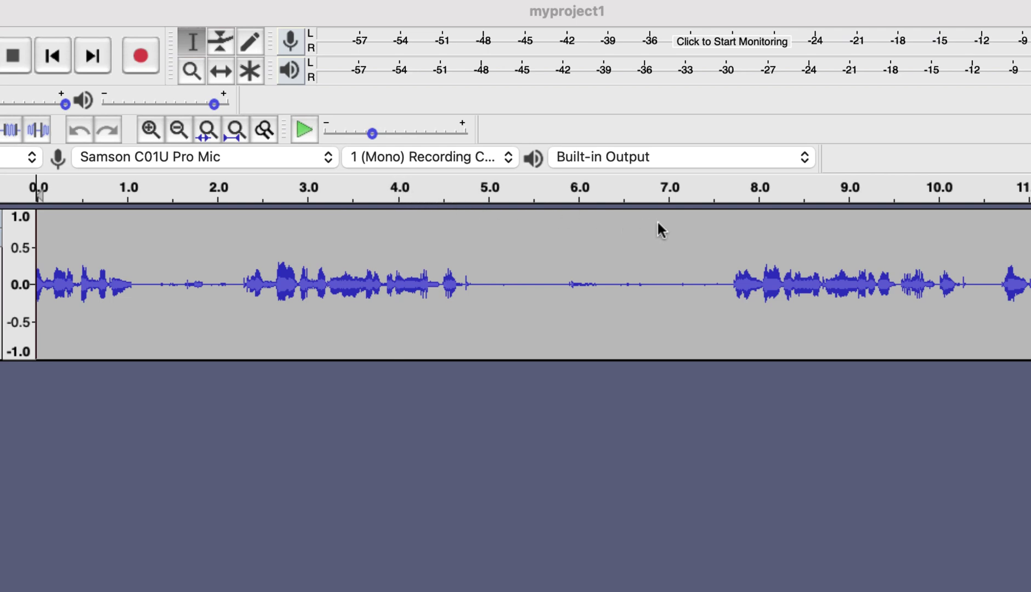
In myproject1, place the cursor at about 7.7 seconds, then briefly play from about 6.5 seconds on the timeline and from the cursor
{"action": "left_click", "coordinate": [730, 221]}
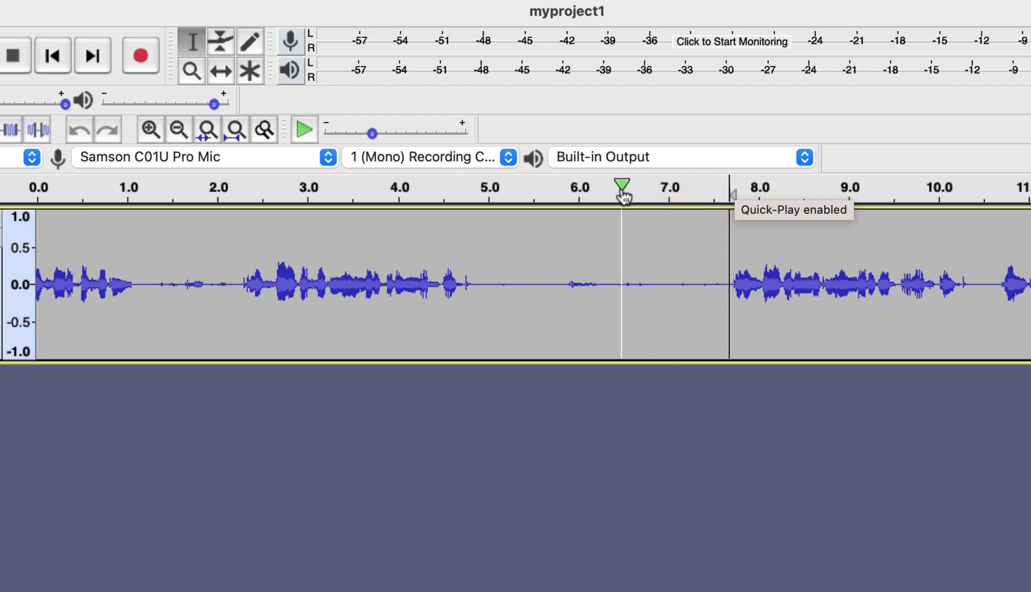
{"action": "left_click", "coordinate": [623, 195]}
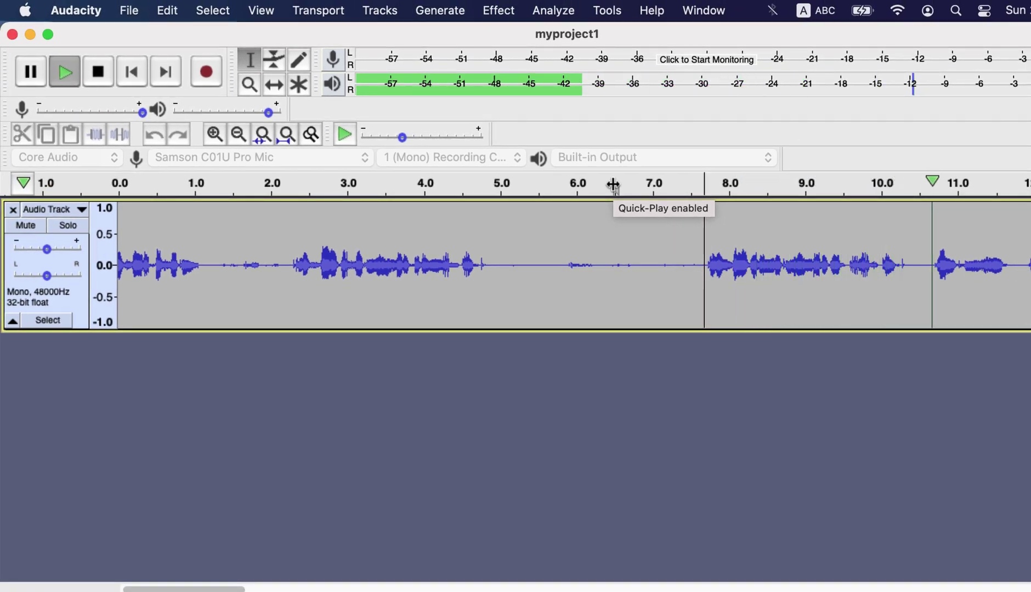
{"action": "left_click", "coordinate": [613, 185]}
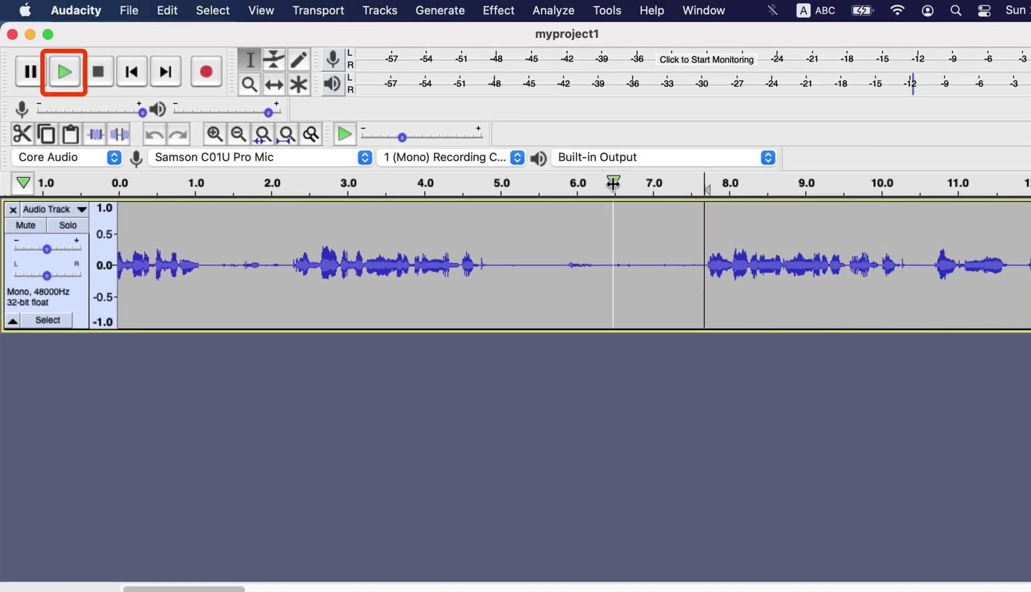
{"action": "left_click", "coordinate": [64, 74]}
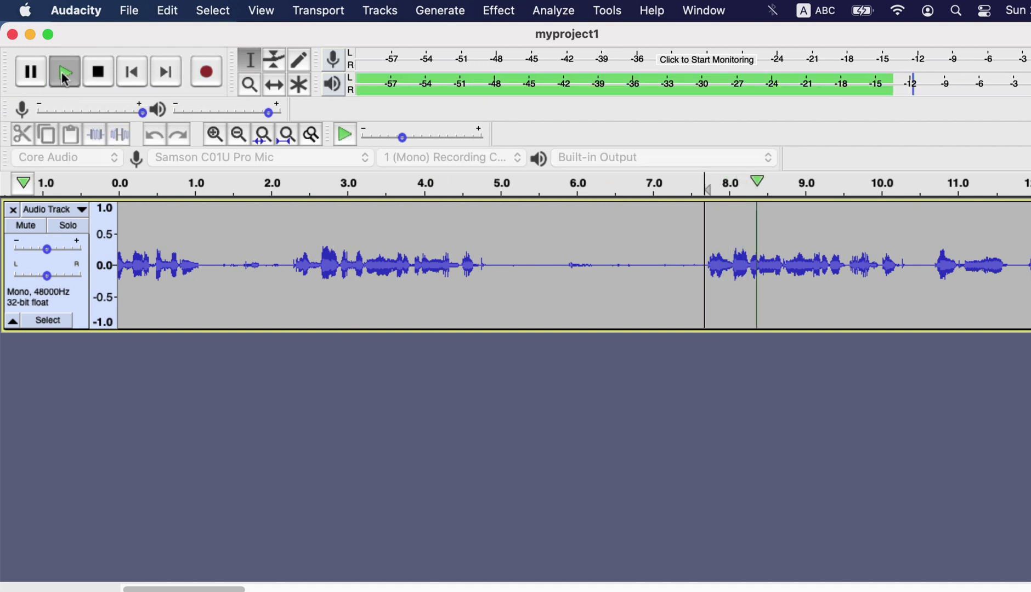
{"action": "left_click", "coordinate": [107, 77]}
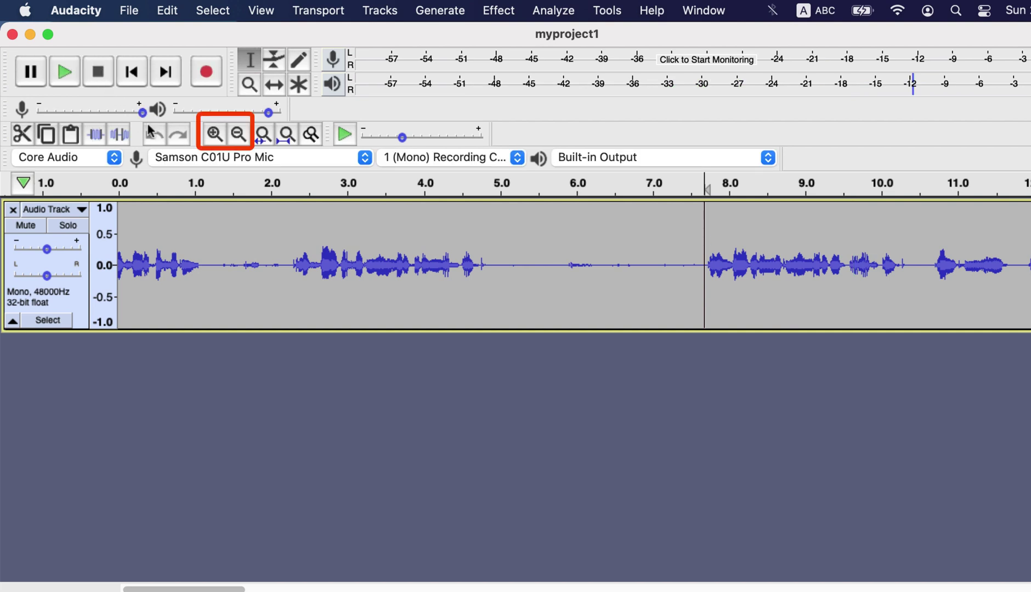
Delete the near-silent stretch from about 6.3 to 7.2 seconds in the audio track
{"action": "left_click", "coordinate": [215, 134]}
{"action": "left_click", "coordinate": [215, 135]}
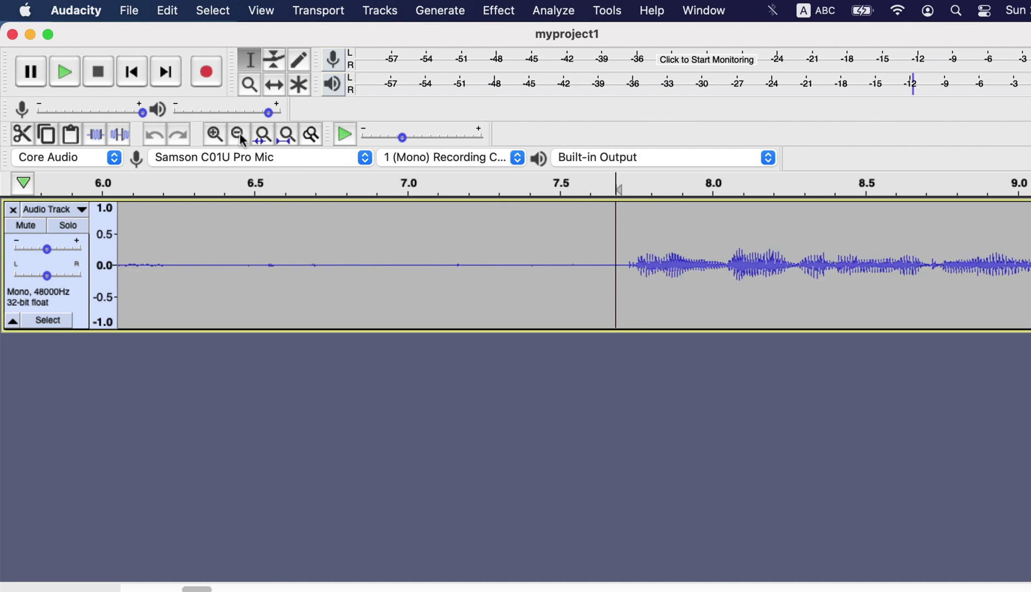
{"action": "left_click", "coordinate": [239, 135]}
{"action": "left_click", "coordinate": [240, 135]}
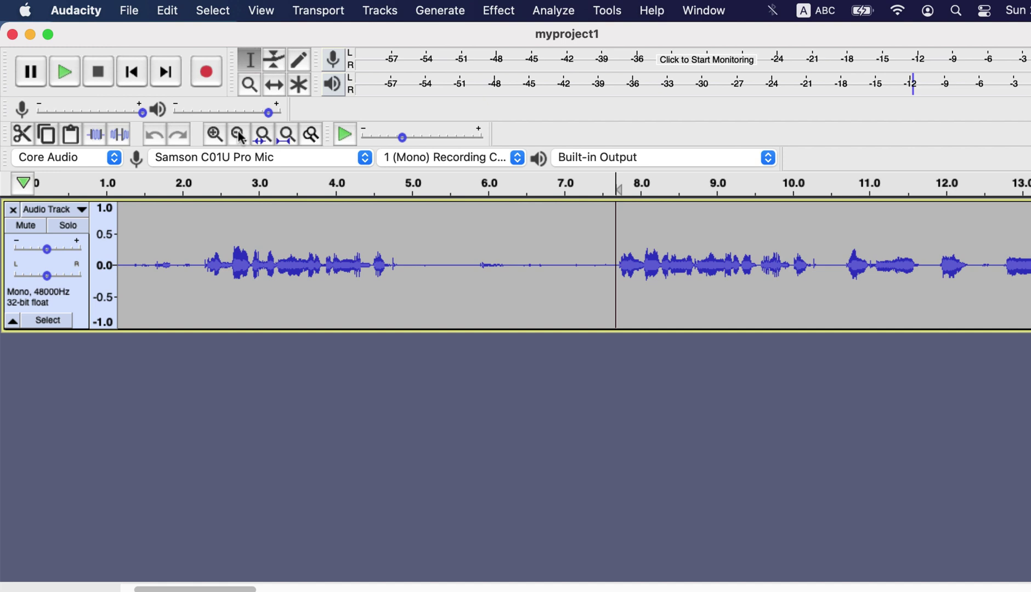
{"action": "left_click_drag", "start_coordinate": [506, 268], "coordinate": [579, 272]}
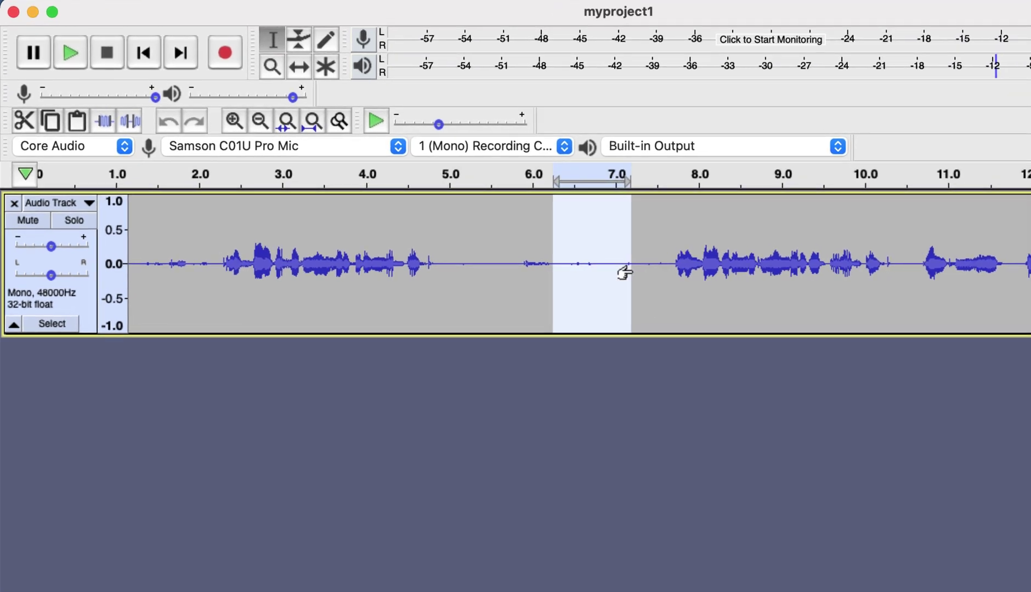
{"action": "key", "text": "Delete"}
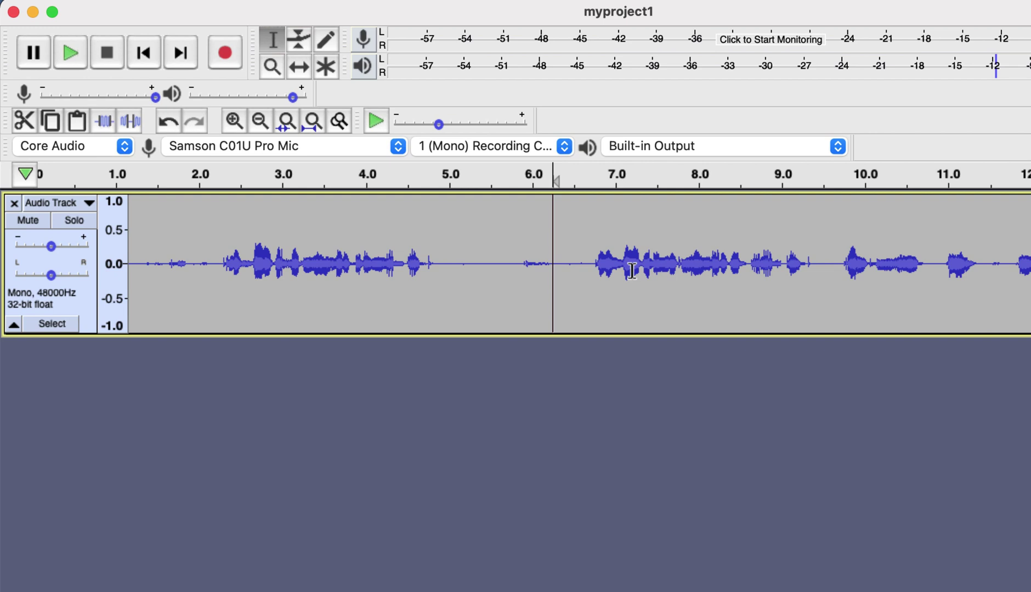
Copy the audio between about 4.3 and 5.1 seconds and paste it at about 6.4 seconds
{"action": "left_click_drag", "start_coordinate": [396, 263], "coordinate": [459, 265]}
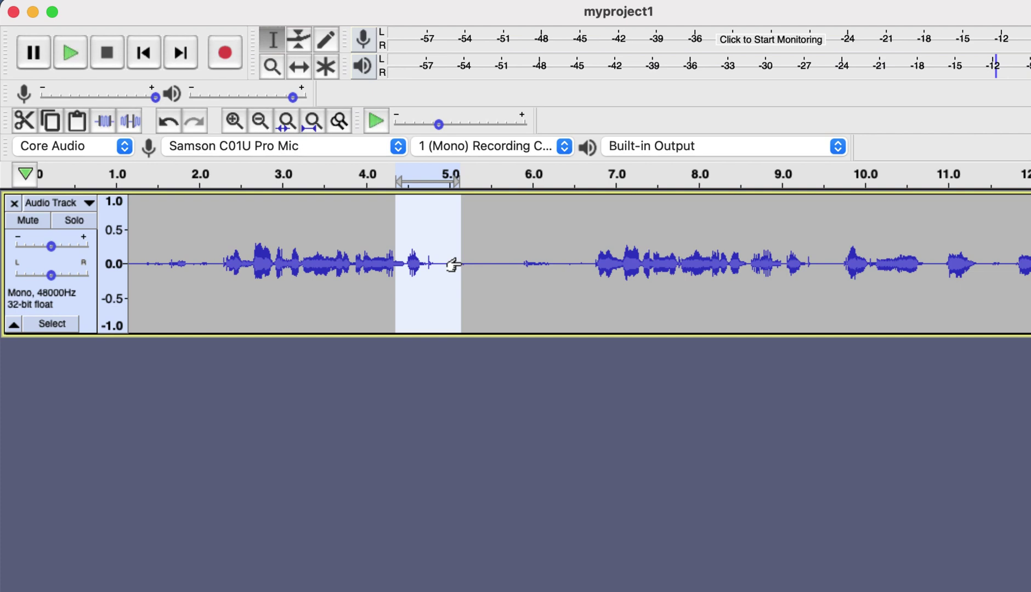
{"action": "left_click", "coordinate": [569, 264]}
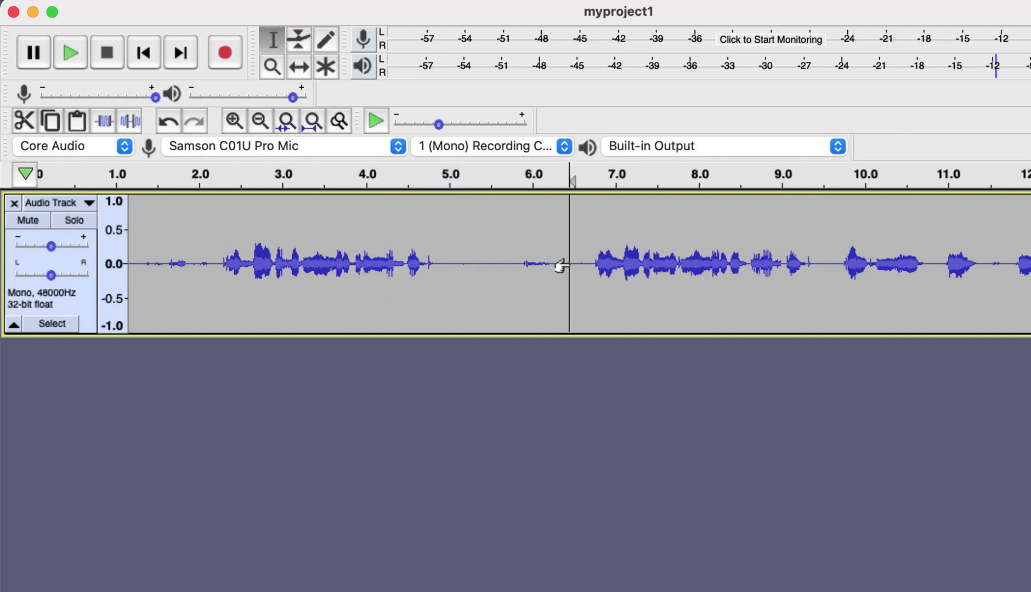
{"action": "key", "text": "super+v"}
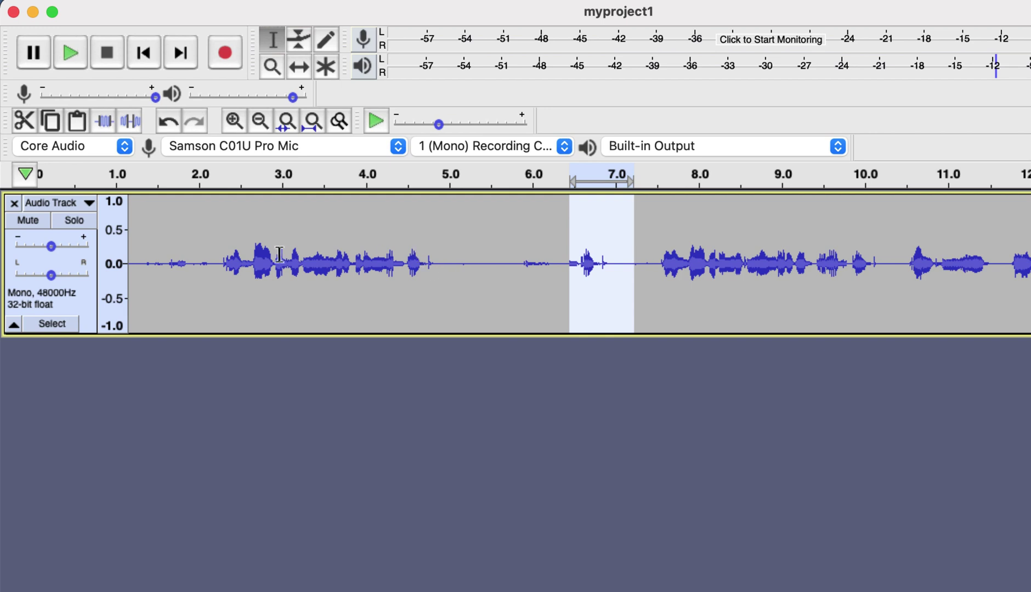
Silence the speech between about 2.3 and 4.7 seconds, and undo the silencing
{"action": "left_click_drag", "start_coordinate": [222, 256], "coordinate": [421, 266]}
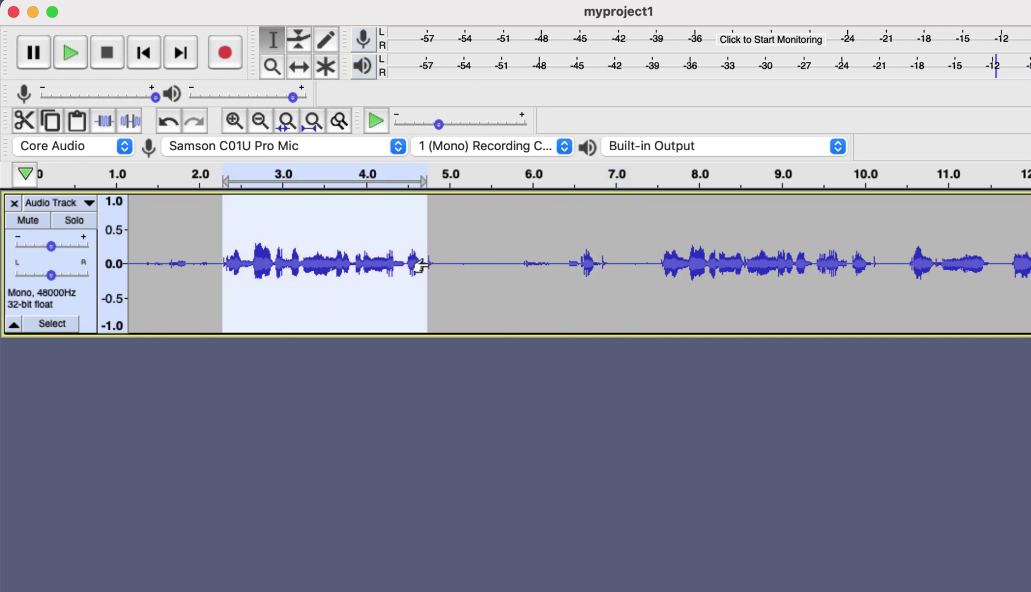
{"action": "left_click", "coordinate": [131, 121]}
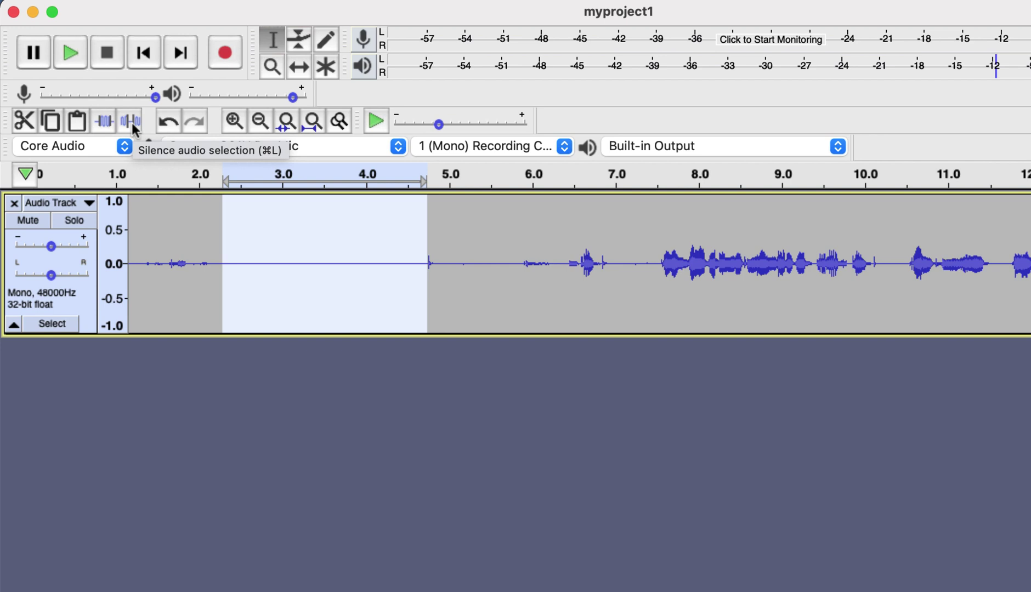
{"action": "key", "text": "super+z"}
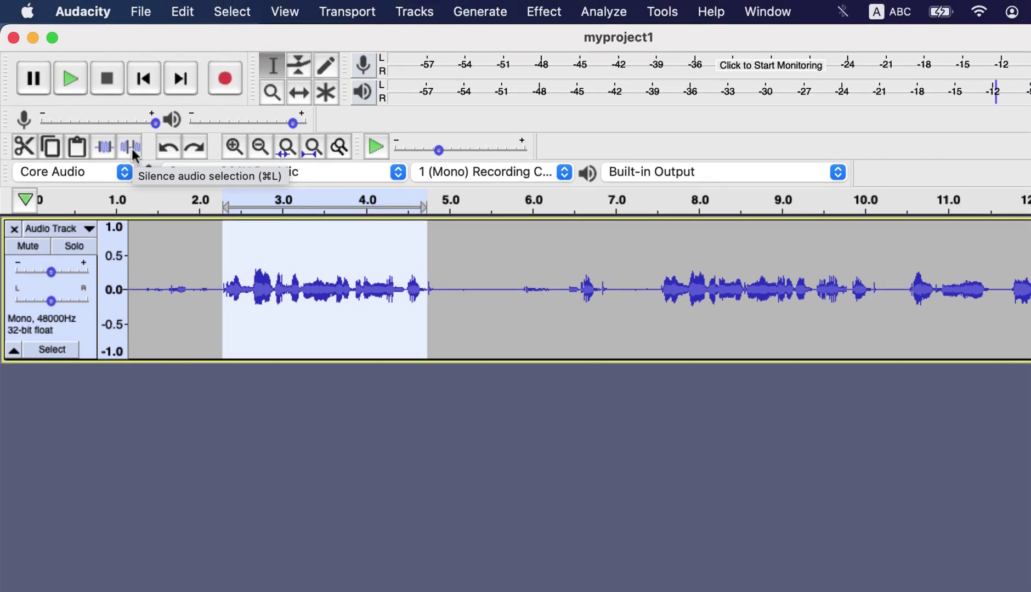
Review the list of edits in the project's History and close it
{"action": "left_click", "coordinate": [281, 12]}
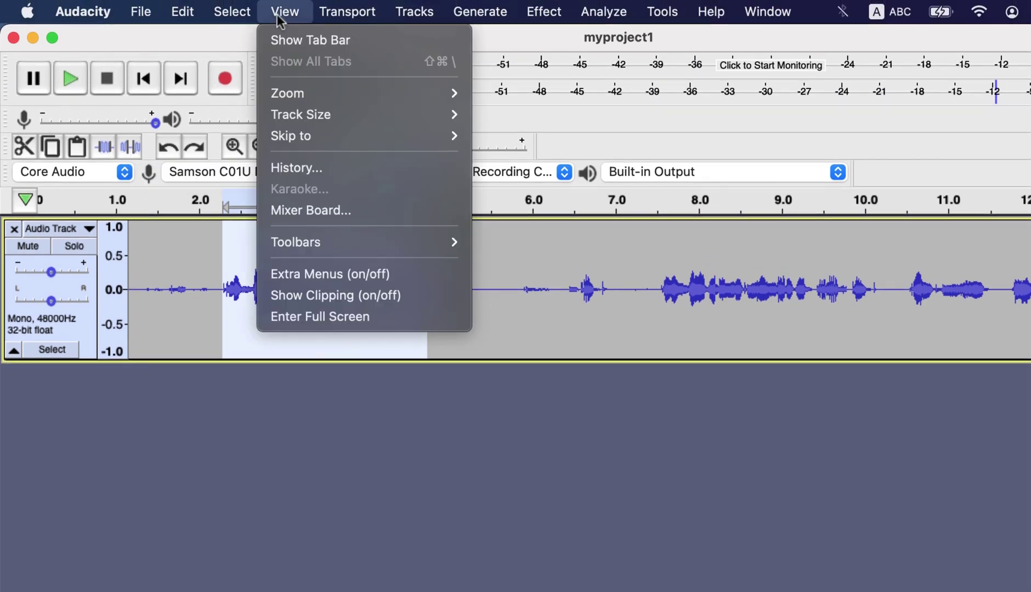
{"action": "left_click", "coordinate": [293, 162]}
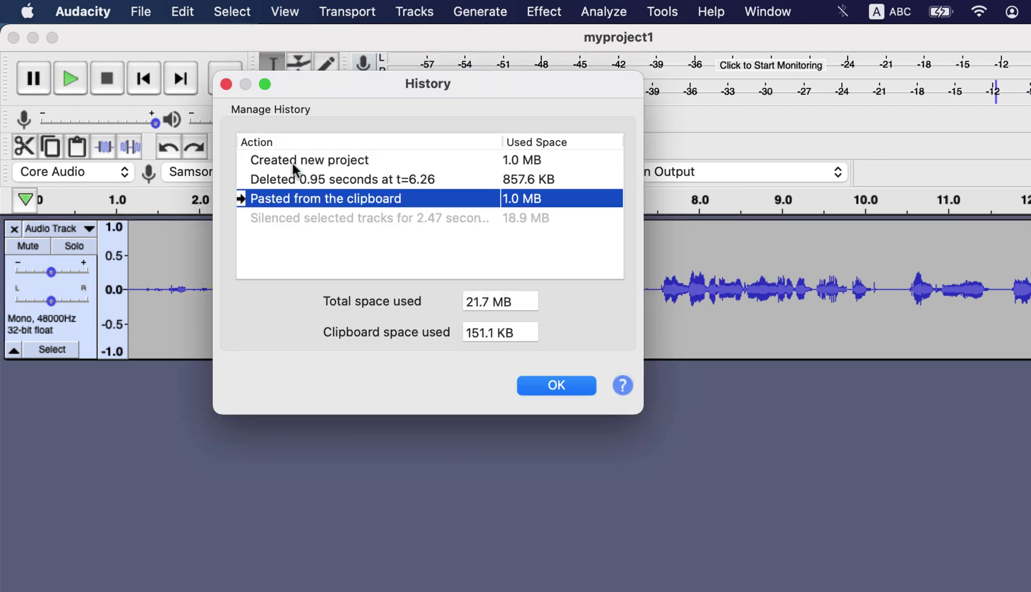
{"action": "left_click", "coordinate": [225, 84]}
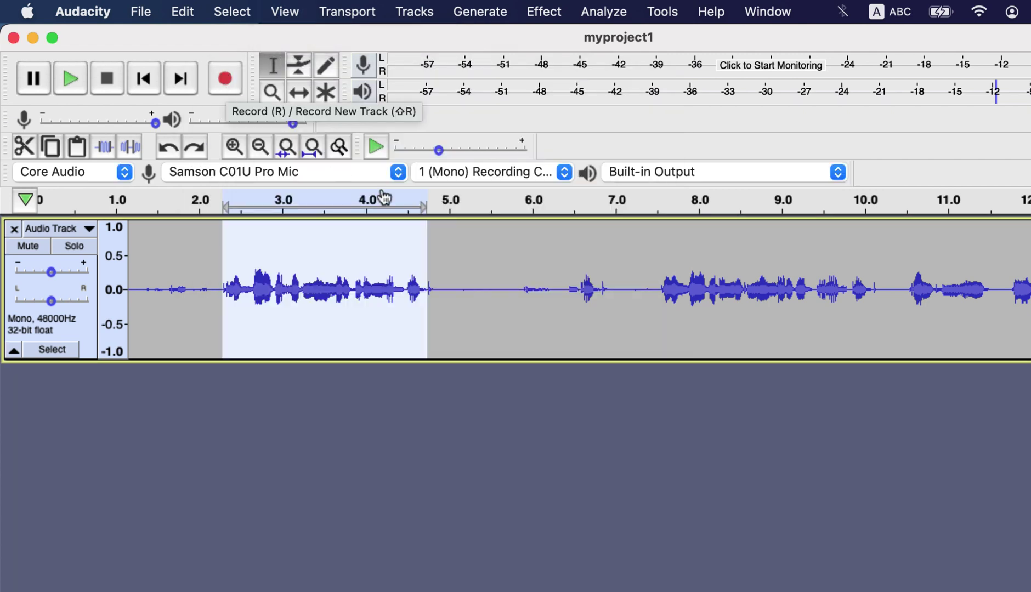
Duplicate the audio between about 5.6 and 11.1 seconds into a new track
{"action": "left_click_drag", "start_coordinate": [503, 280], "coordinate": [528, 283]}
{"action": "left_click_drag", "start_coordinate": [607, 283], "coordinate": [960, 285]}
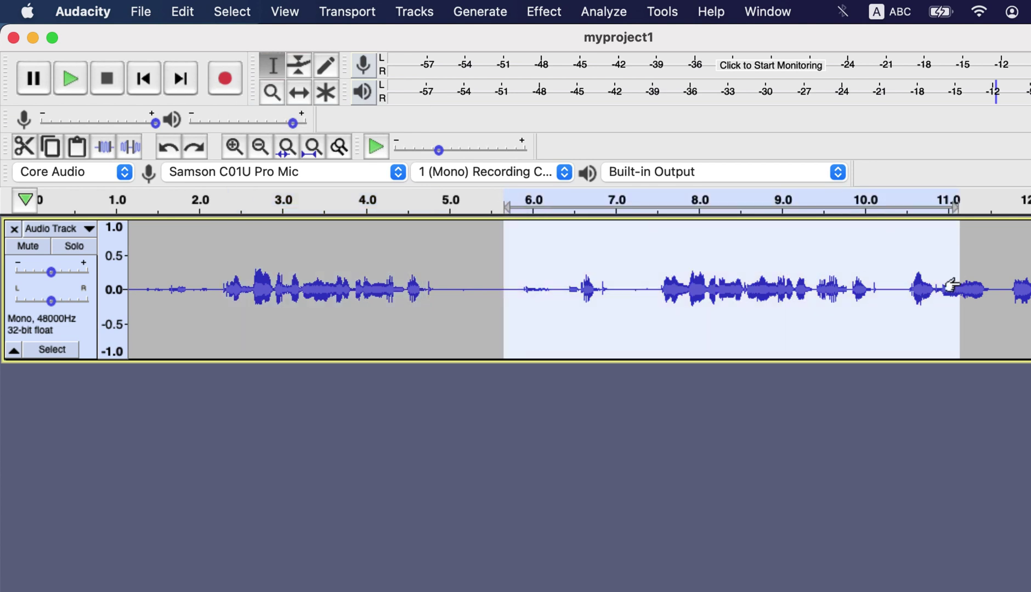
{"action": "key", "text": "shift"}
{"action": "key", "text": "super+d"}
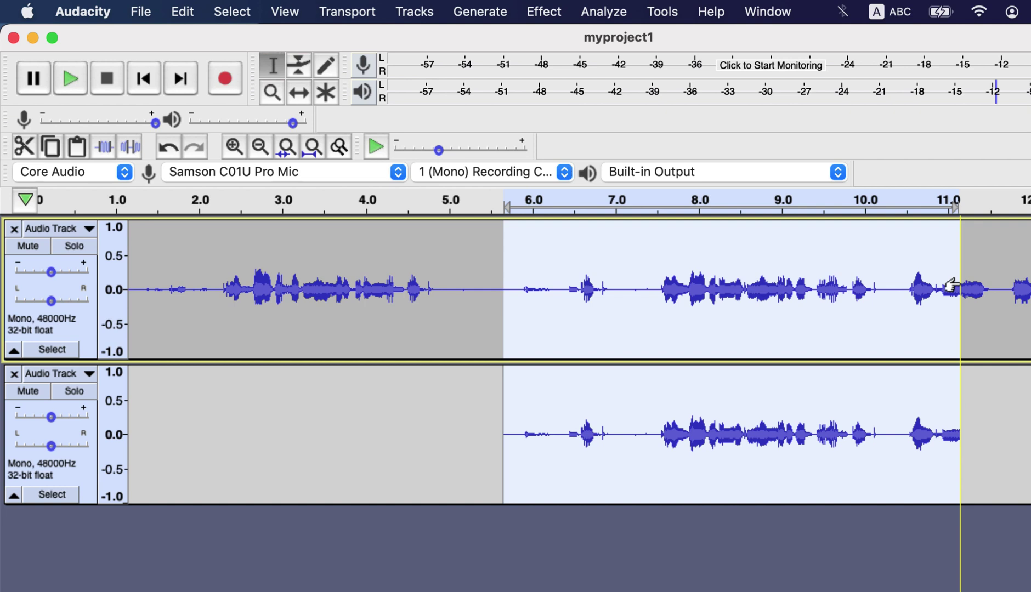
Duplicate the first track's speech between about 2.3 and 4.9 seconds into another new track
{"action": "left_click", "coordinate": [293, 277]}
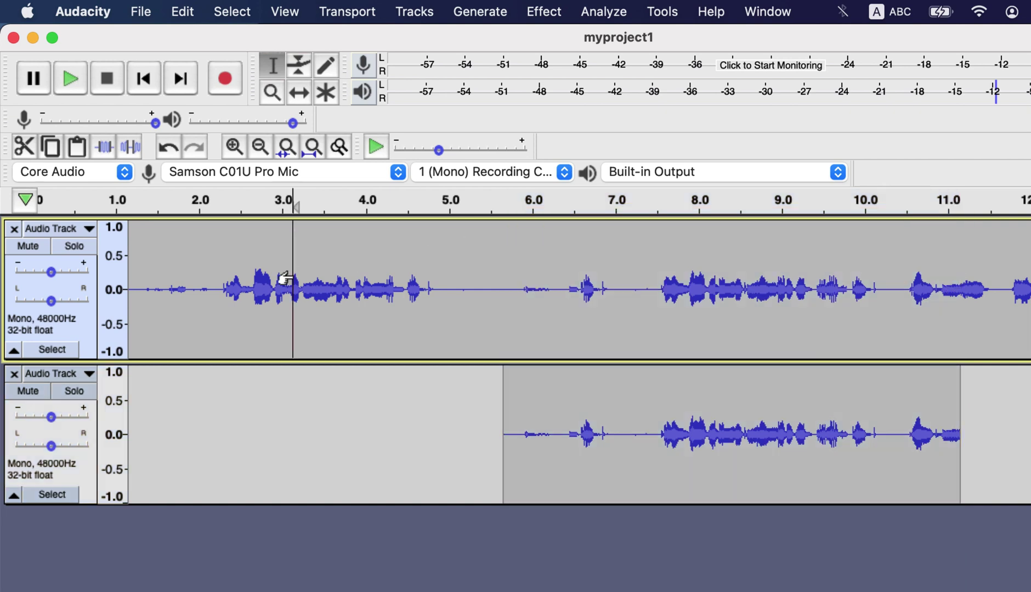
{"action": "left_click_drag", "start_coordinate": [225, 277], "coordinate": [444, 296]}
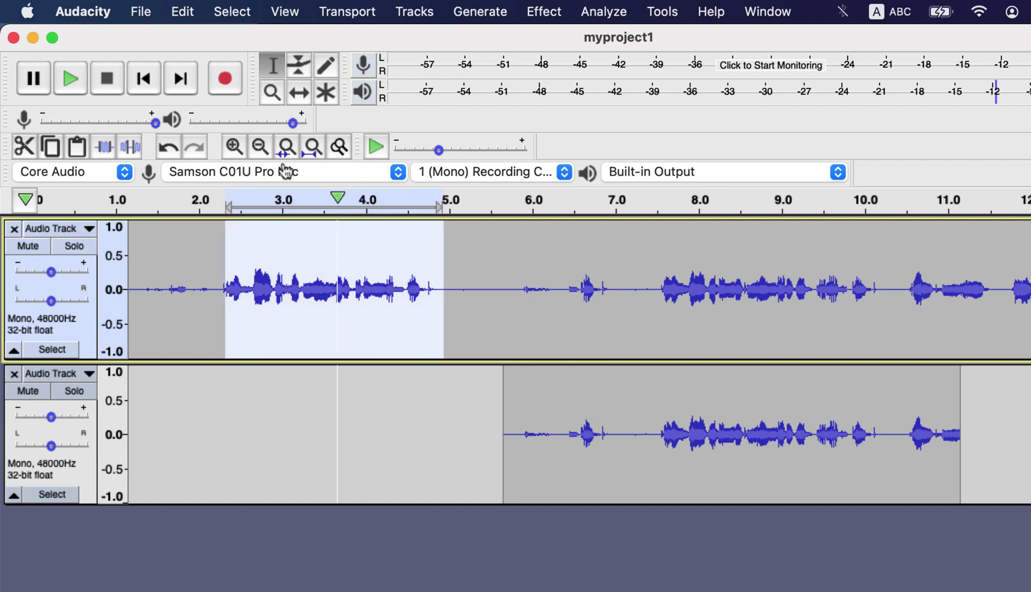
{"action": "left_click", "coordinate": [181, 11]}
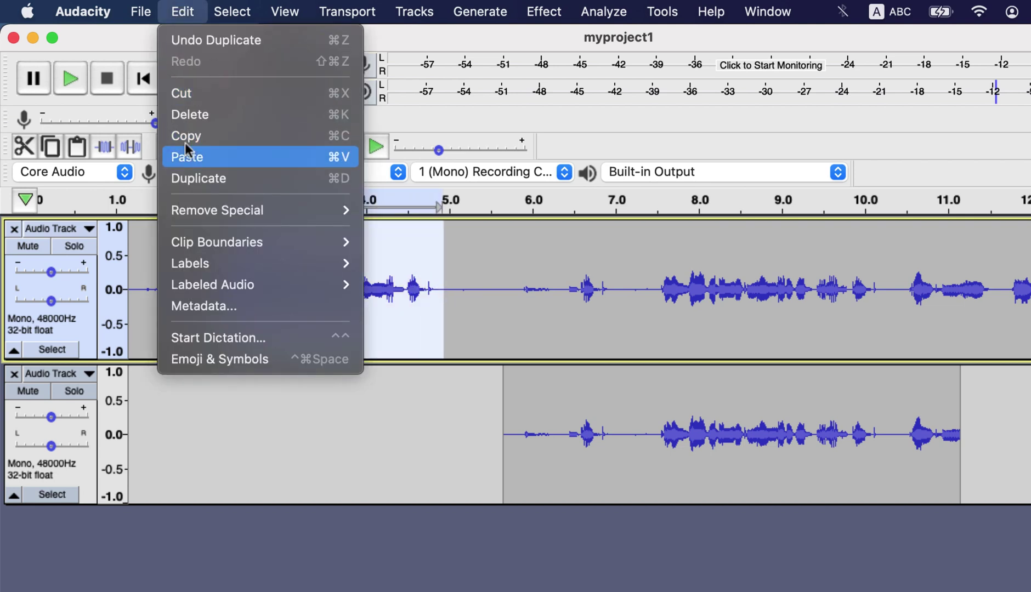
{"action": "left_click", "coordinate": [189, 178]}
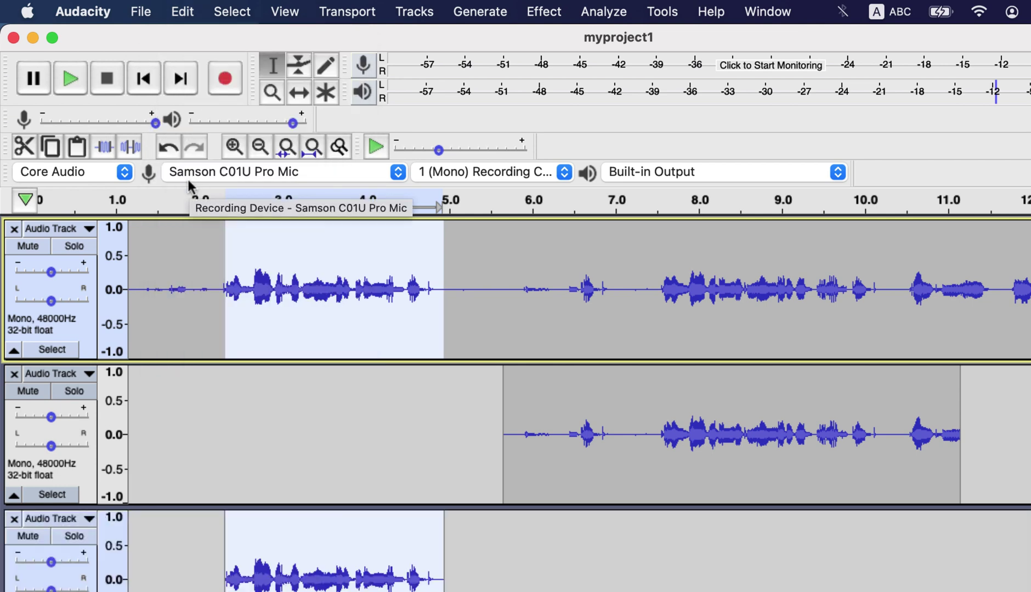
Solo the first audio track, and mute it
{"action": "left_click", "coordinate": [82, 248]}
{"action": "left_click", "coordinate": [26, 246]}
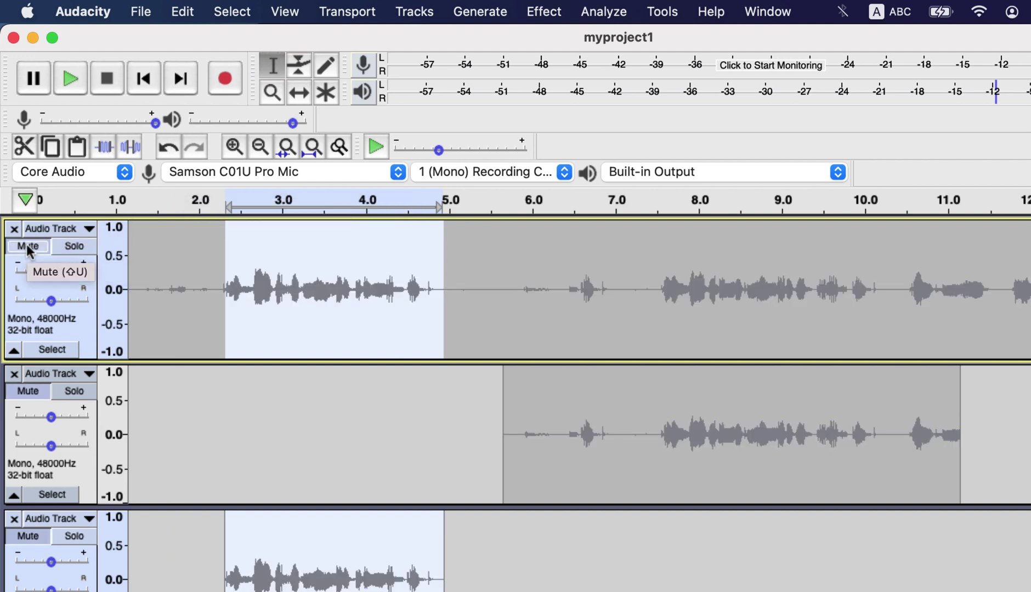
Solo the first audio track
{"action": "left_click", "coordinate": [66, 248]}
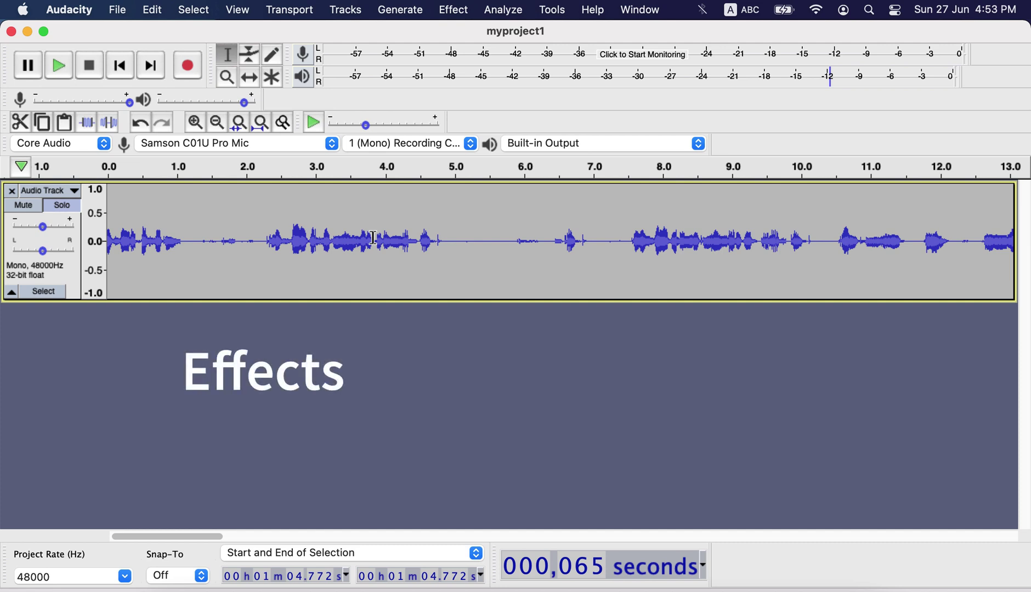
Look through the built-in and add-on effects available for the track
{"action": "left_click", "coordinate": [452, 11]}
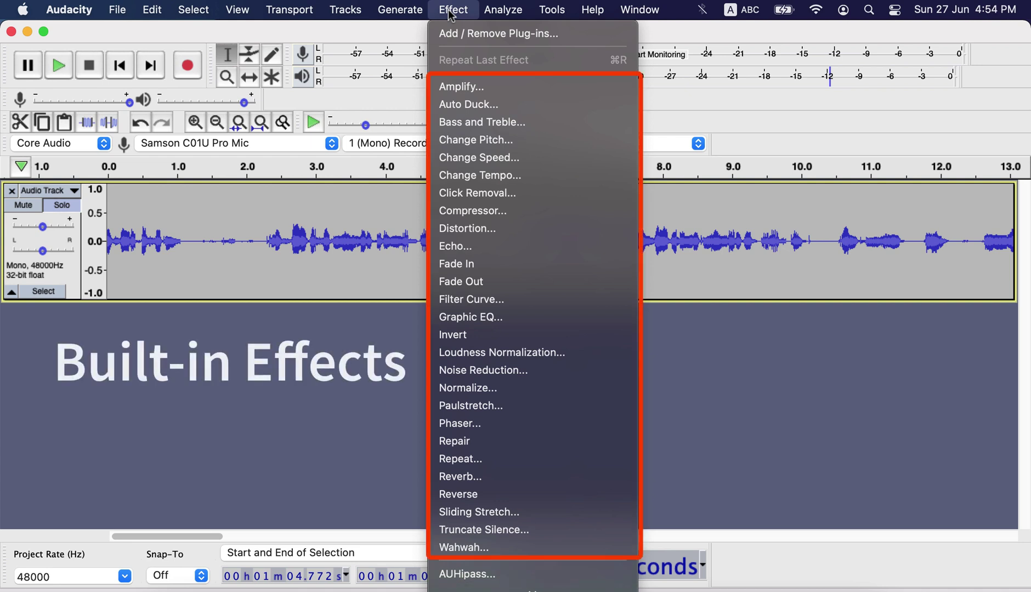
{"action": "scroll", "coordinate": [501, 282], "scroll_direction": "down", "scroll_amount": 5}
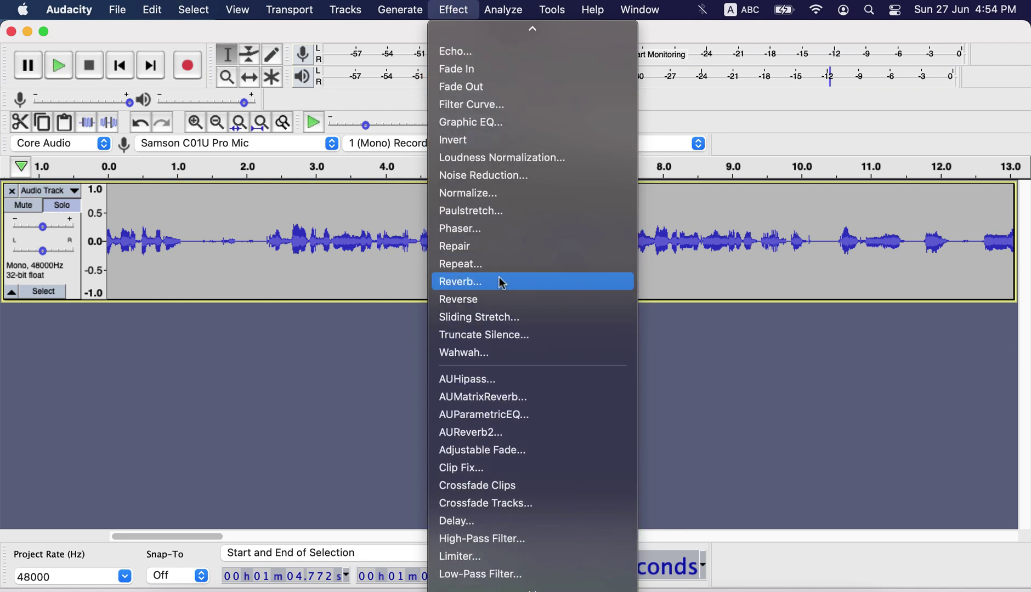
{"action": "scroll", "coordinate": [496, 296], "scroll_direction": "down", "scroll_amount": 8}
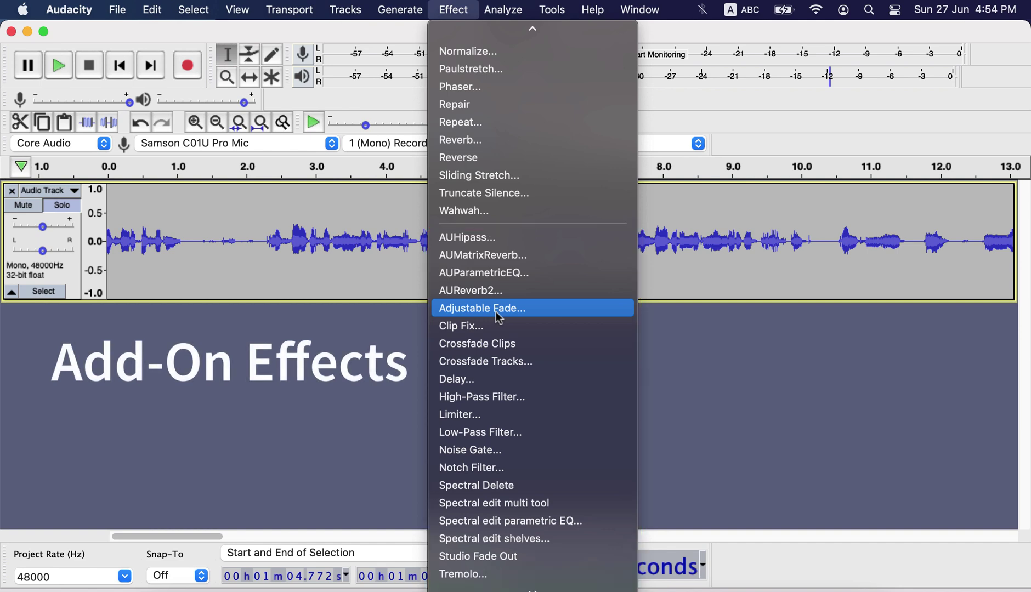
Look through the plug-in manager's list, select the Apple: AUSpatialMixer plug-in, and leave the manager without applying changes
{"action": "mouse_move", "coordinate": [450, 16]}
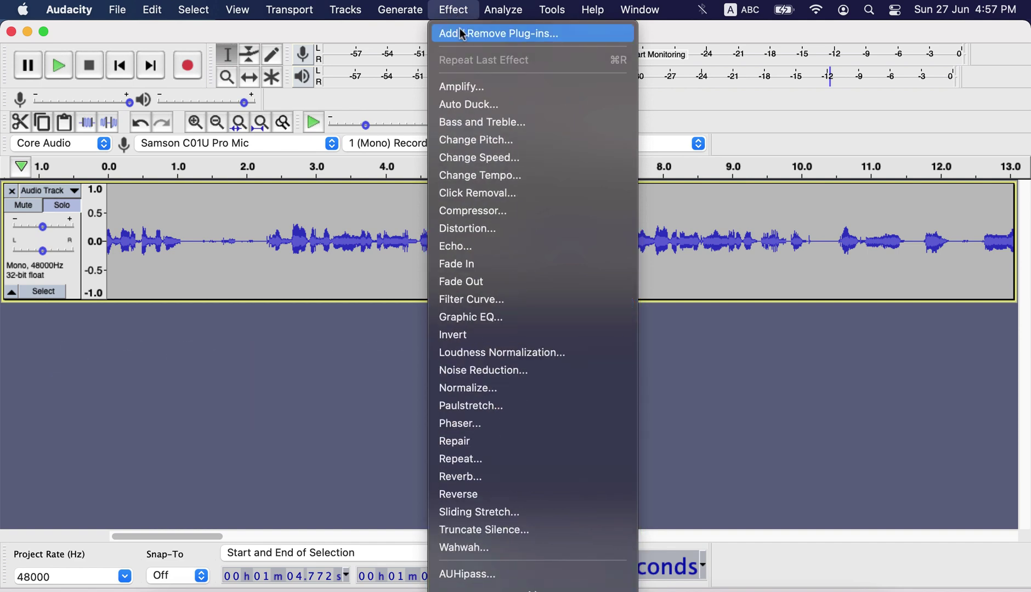
{"action": "left_click", "coordinate": [462, 34]}
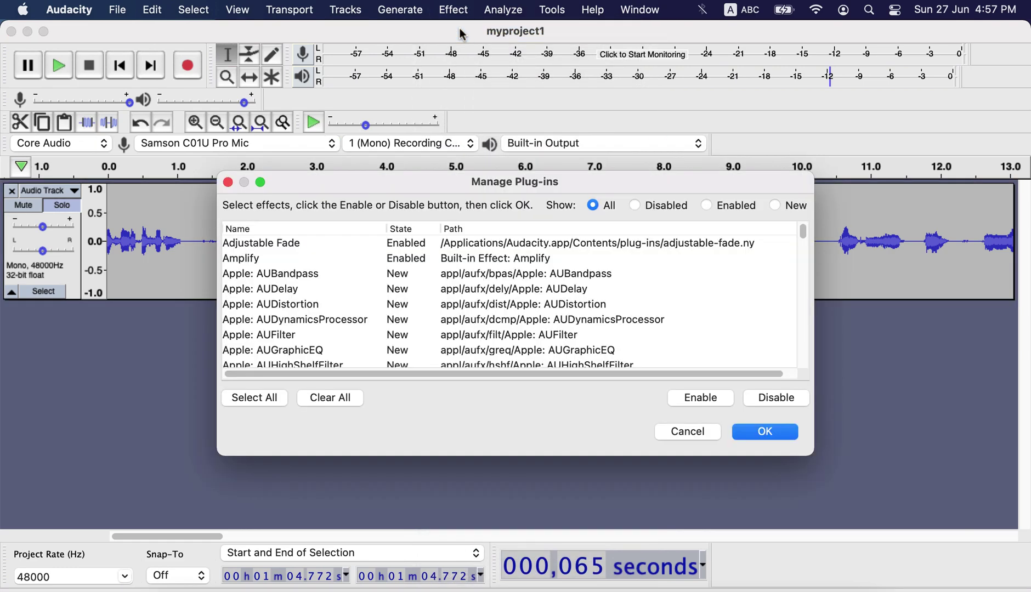
{"action": "scroll", "coordinate": [351, 298], "scroll_direction": "down", "scroll_amount": 5}
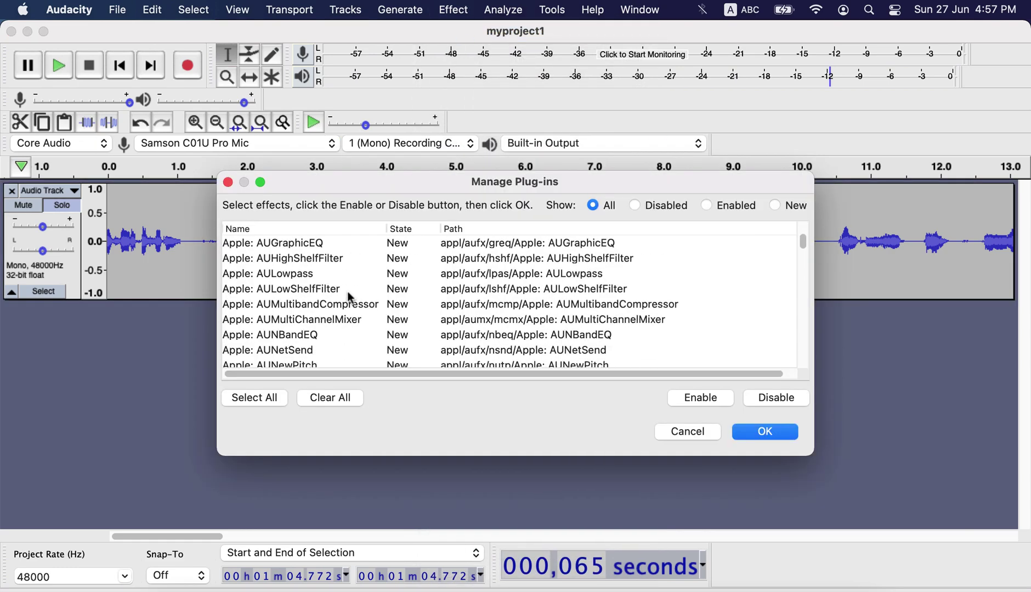
{"action": "scroll", "coordinate": [351, 298], "scroll_direction": "down", "scroll_amount": 8}
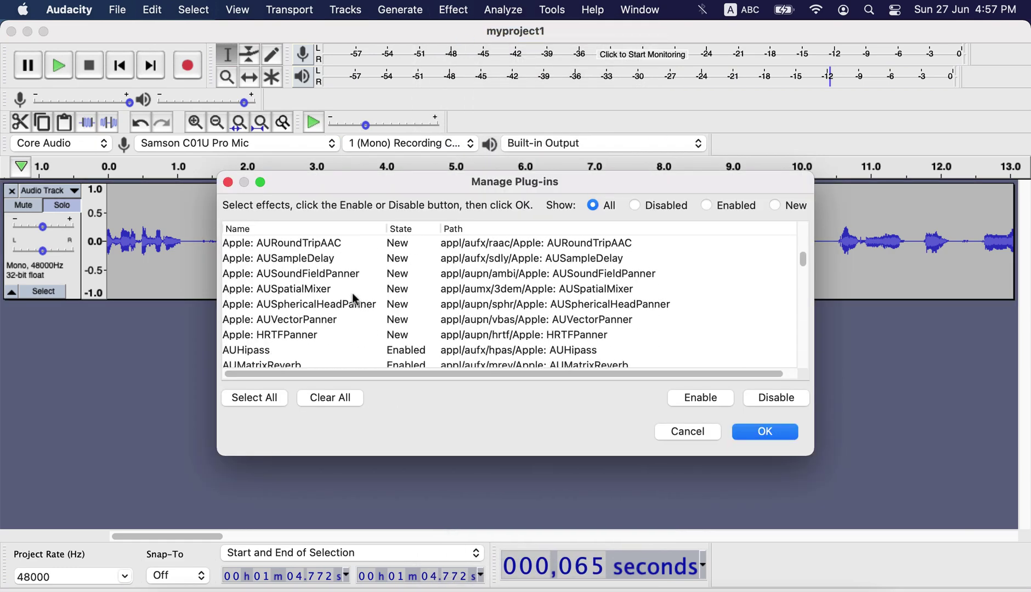
{"action": "left_click", "coordinate": [354, 294]}
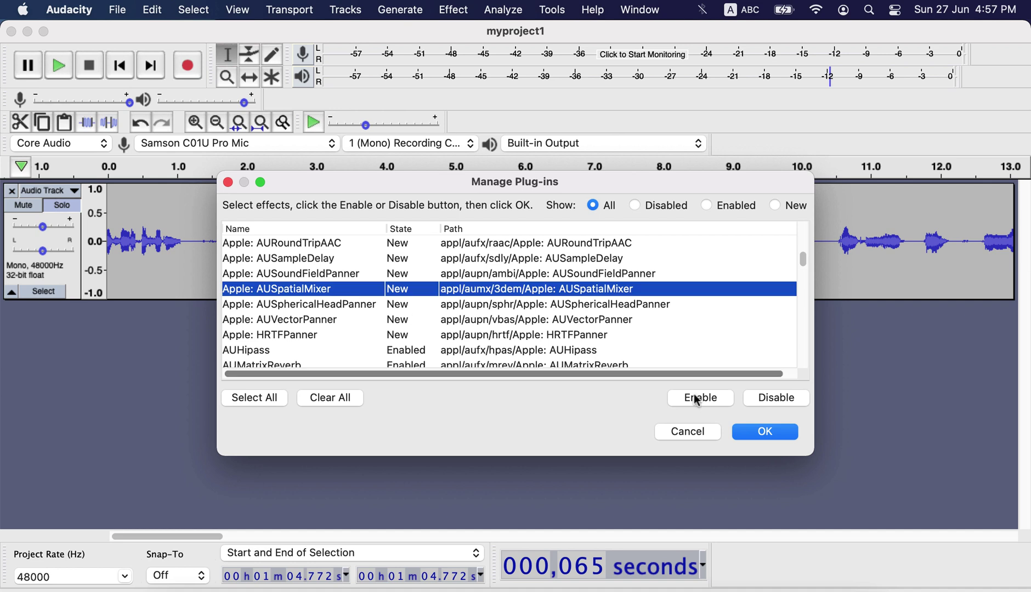
{"action": "left_click", "coordinate": [689, 432]}
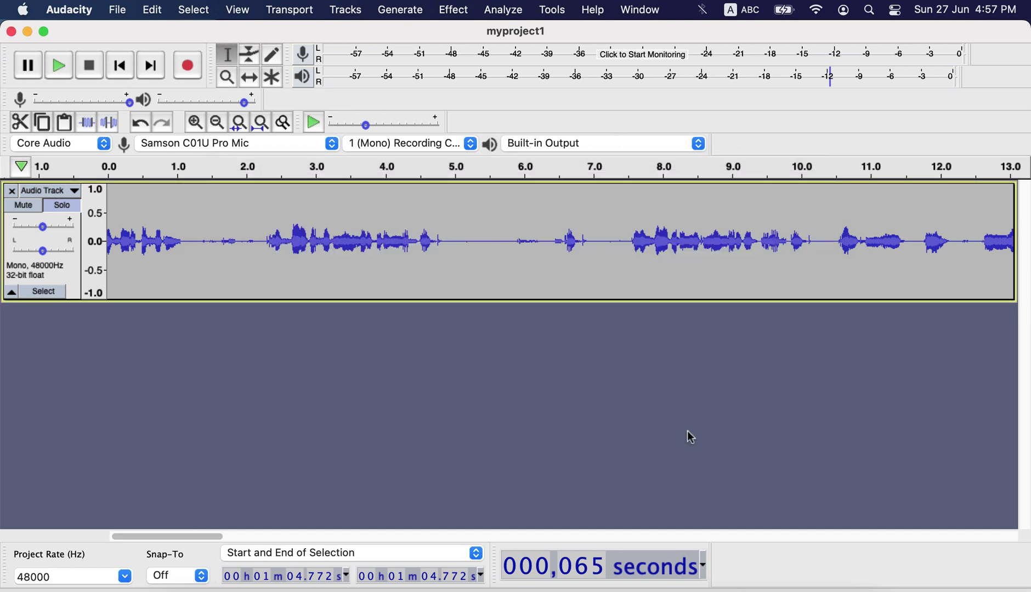
Remove the existing audio track and record about 7 seconds of speech into a new one
{"action": "left_click", "coordinate": [463, 11]}
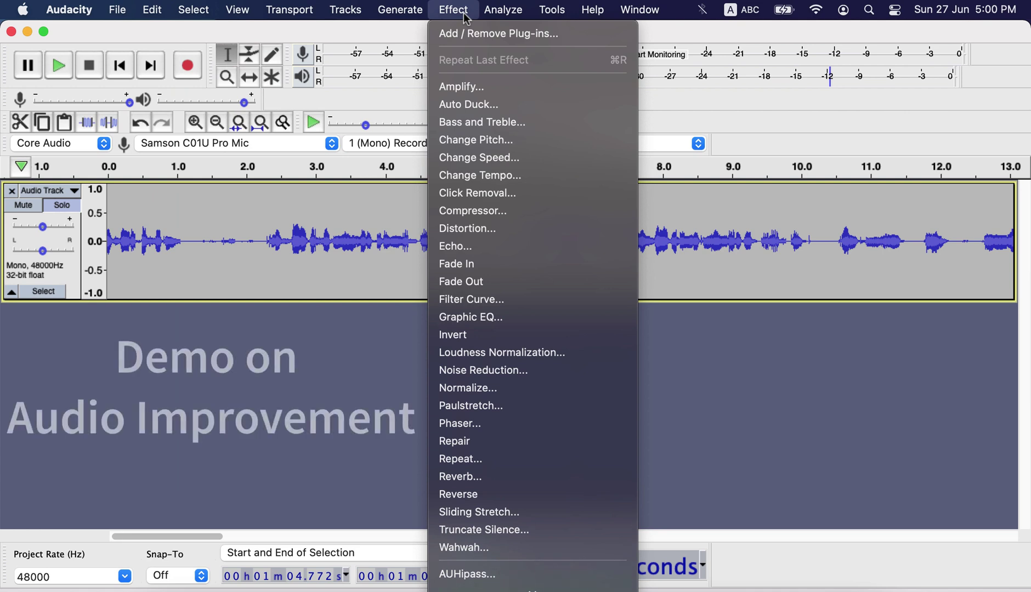
{"action": "left_click", "coordinate": [13, 195]}
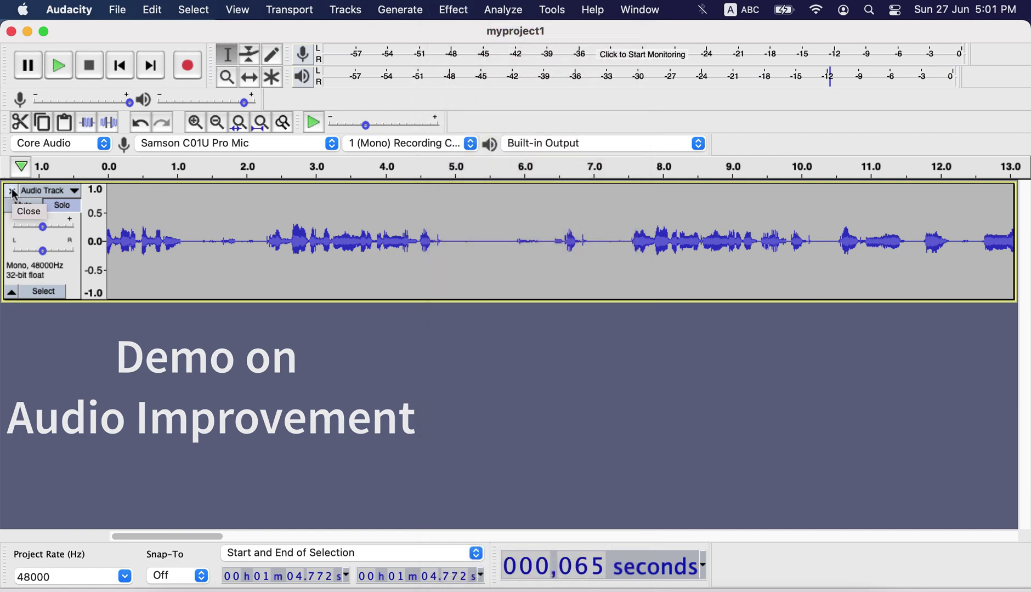
{"action": "left_click", "coordinate": [12, 192]}
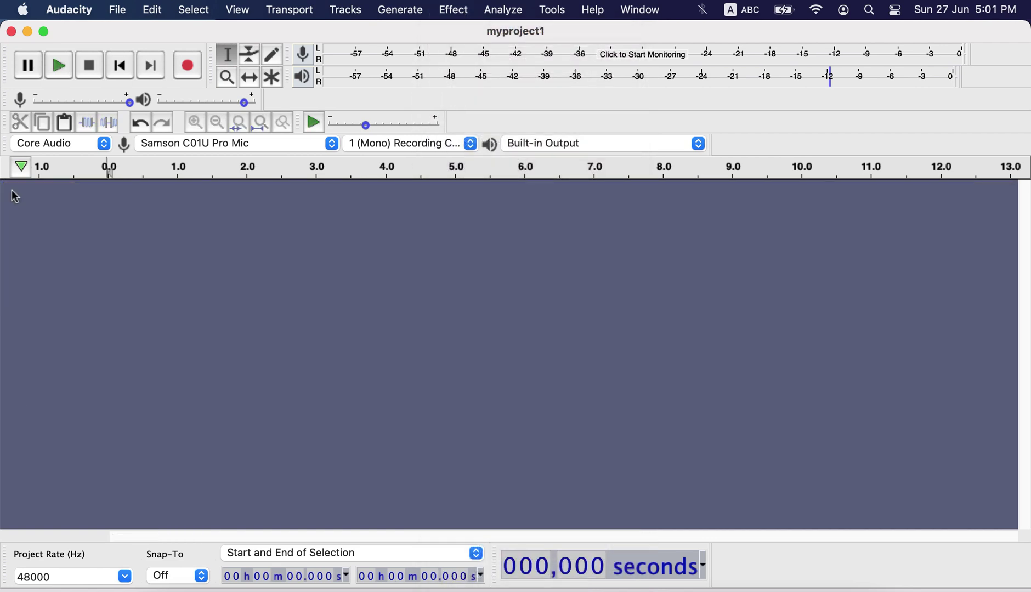
{"action": "left_click", "coordinate": [187, 65]}
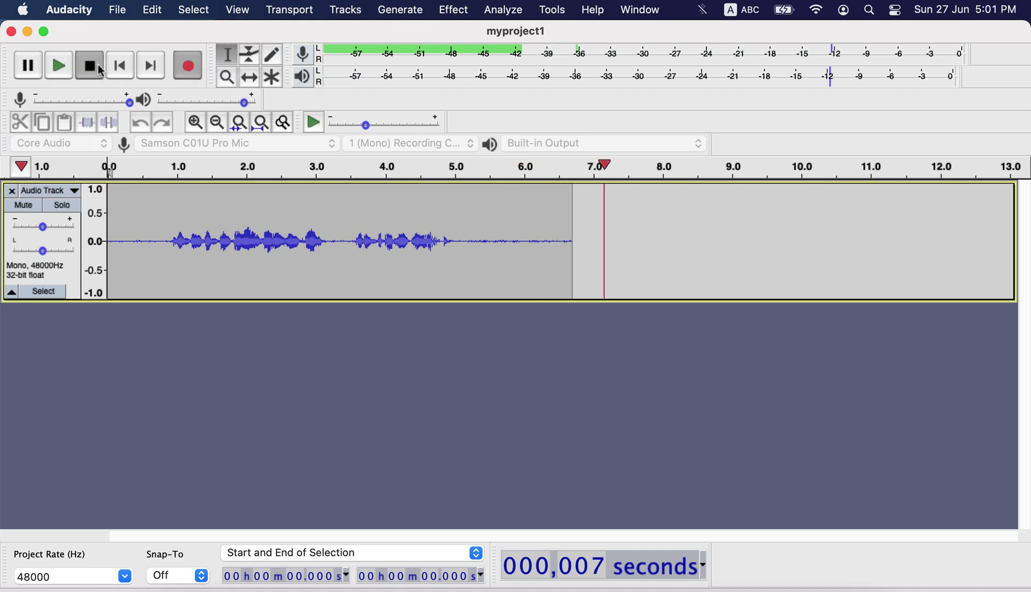
{"action": "left_click", "coordinate": [91, 66]}
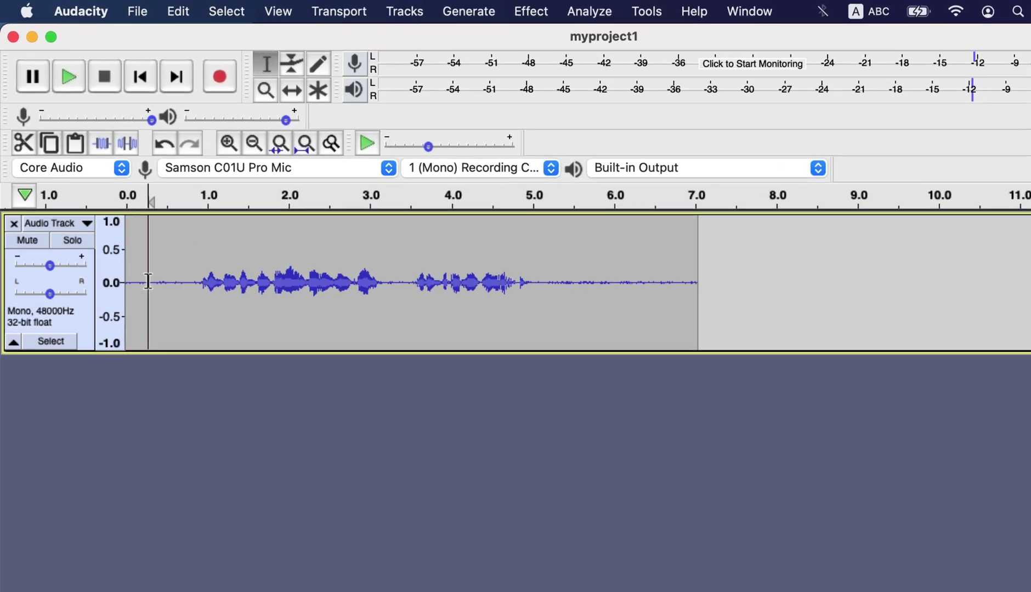
Capture a noise profile for Noise Reduction from the silent stretch between about 5.4 and 6.5 seconds
{"action": "left_click_drag", "start_coordinate": [128, 249], "coordinate": [163, 248]}
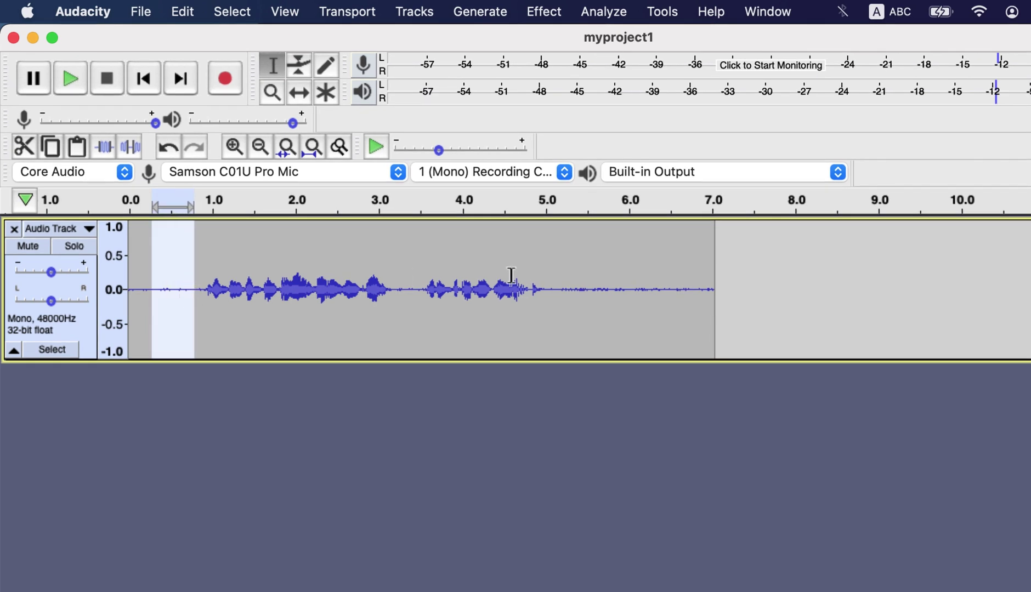
{"action": "left_click_drag", "start_coordinate": [577, 279], "coordinate": [675, 297]}
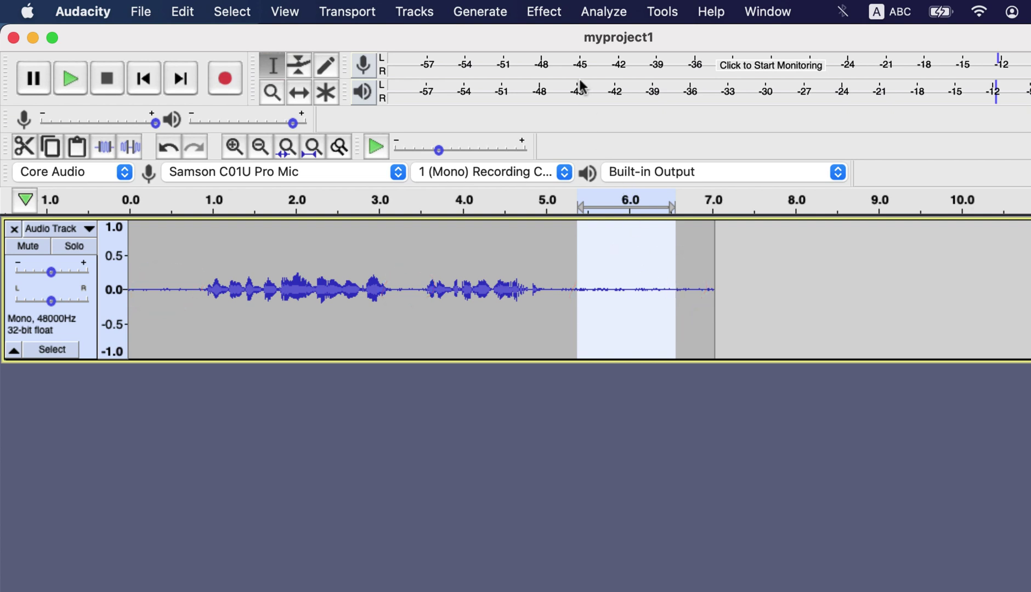
{"action": "left_click", "coordinate": [540, 13]}
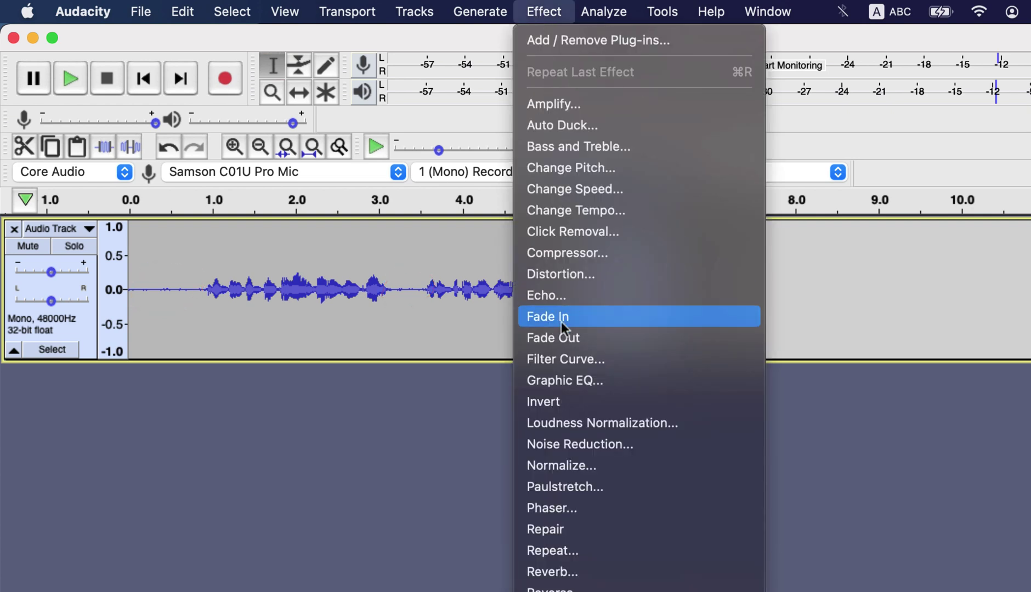
{"action": "left_click", "coordinate": [554, 445]}
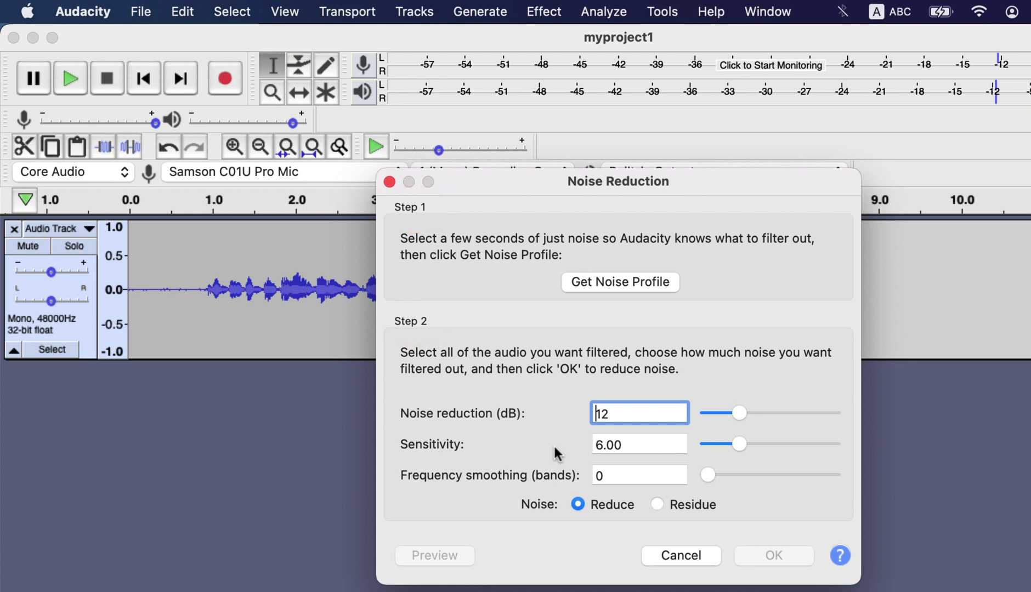
{"action": "left_click", "coordinate": [617, 282]}
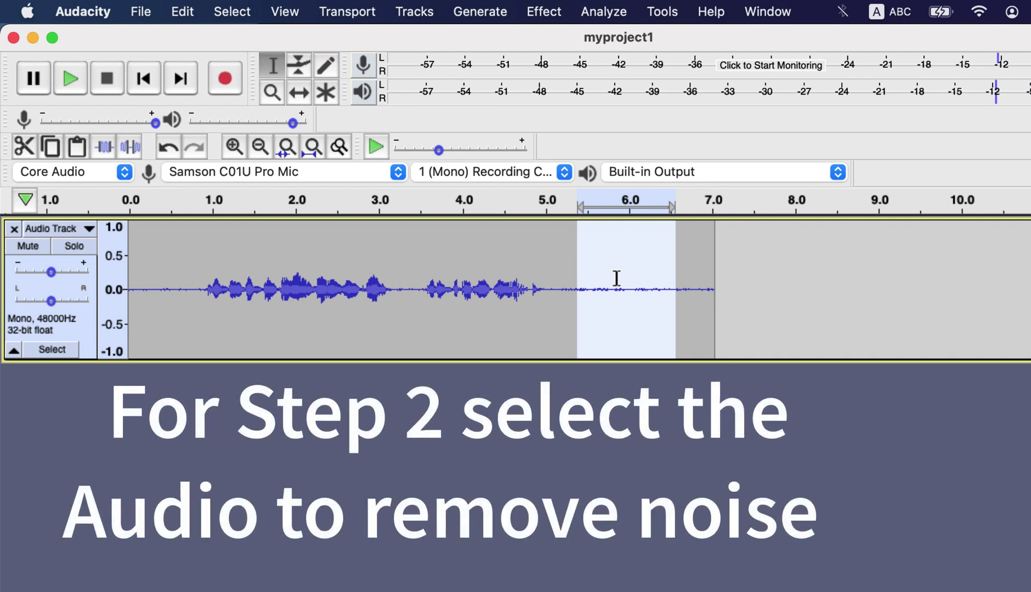
Apply Noise Reduction to the whole recording with the frequency smoothing raised slightly
{"action": "double_click", "coordinate": [504, 268]}
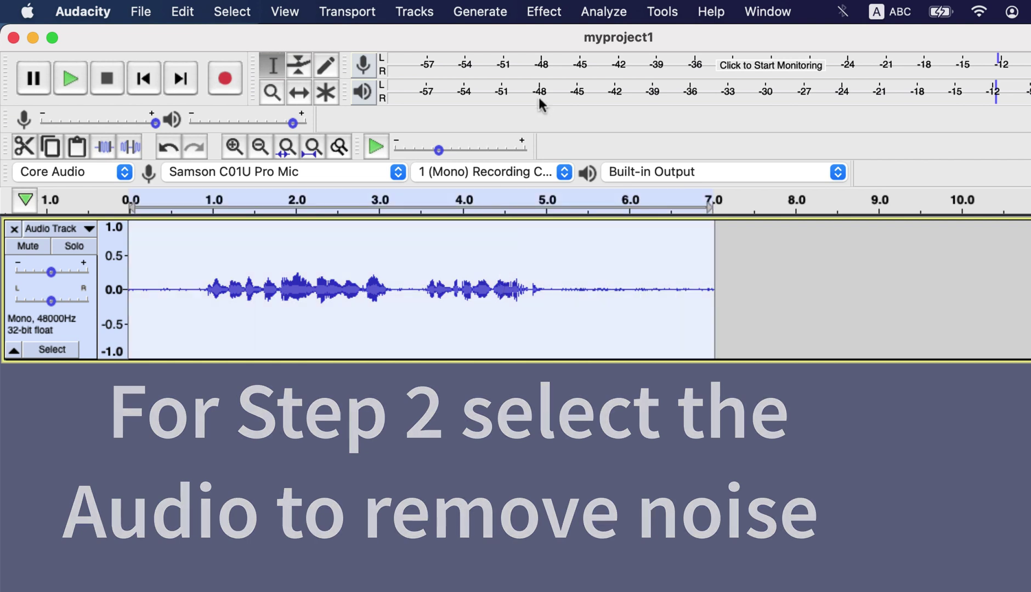
{"action": "left_click", "coordinate": [544, 11]}
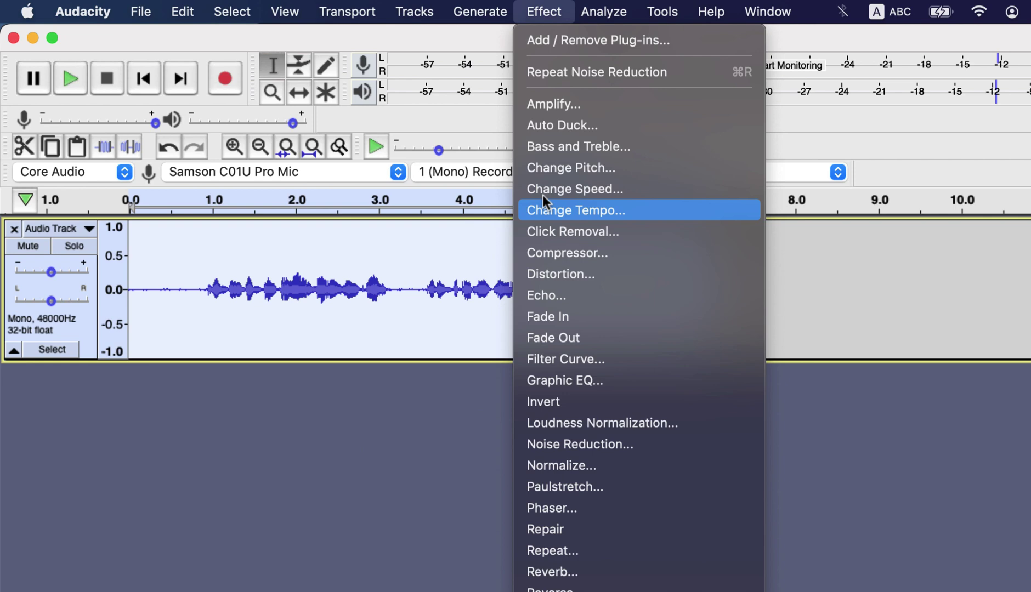
{"action": "left_click", "coordinate": [550, 445]}
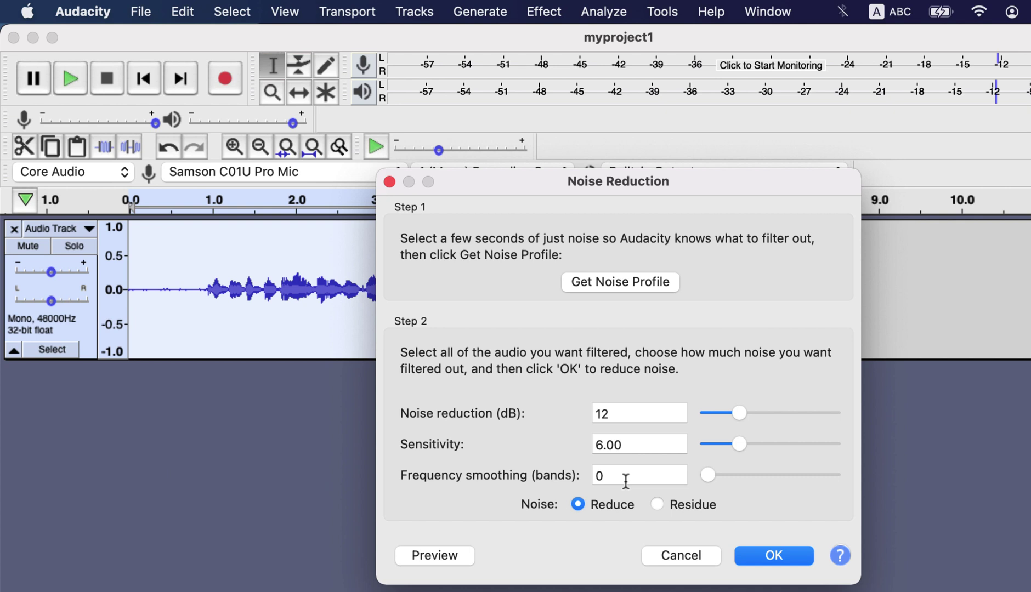
{"action": "left_click_drag", "start_coordinate": [710, 474], "coordinate": [724, 477]}
{"action": "left_click", "coordinate": [768, 556]}
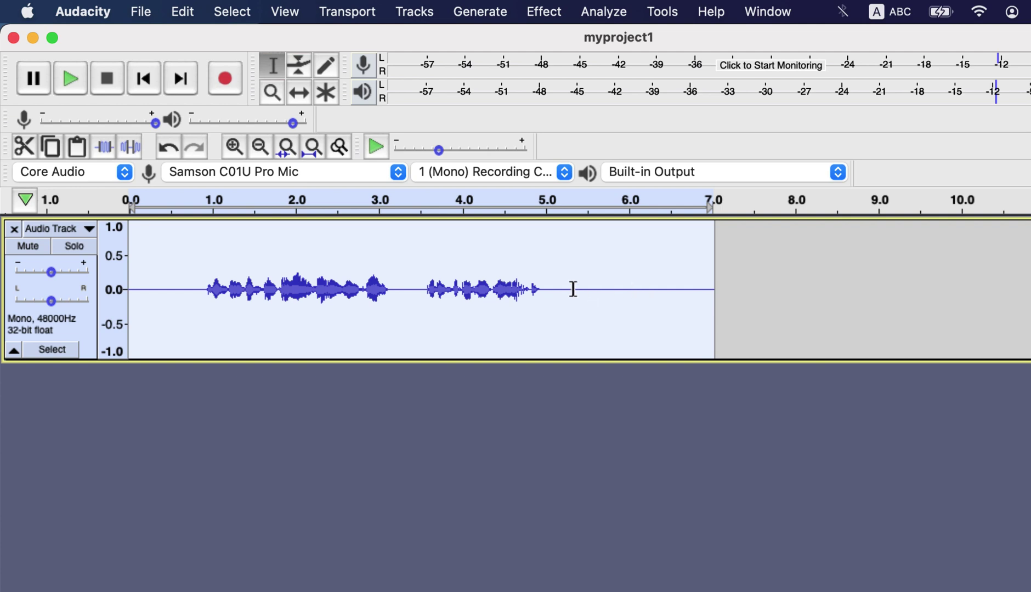
Check the silent stretches after and between the two spoken phrases for remaining noise
{"action": "left_click_drag", "start_coordinate": [573, 289], "coordinate": [713, 295]}
{"action": "left_click", "coordinate": [395, 270]}
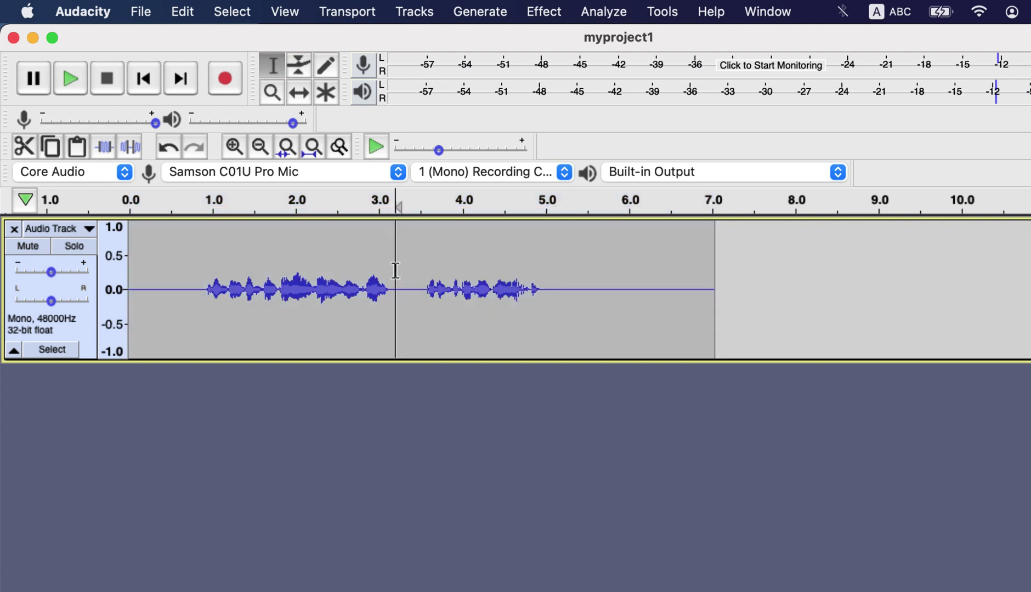
{"action": "left_click_drag", "start_coordinate": [395, 270], "coordinate": [409, 290]}
Open Filter Curve EQ on the first 0.6 seconds or so of the track and flatten the curve
{"action": "left_click_drag", "start_coordinate": [181, 263], "coordinate": [139, 296]}
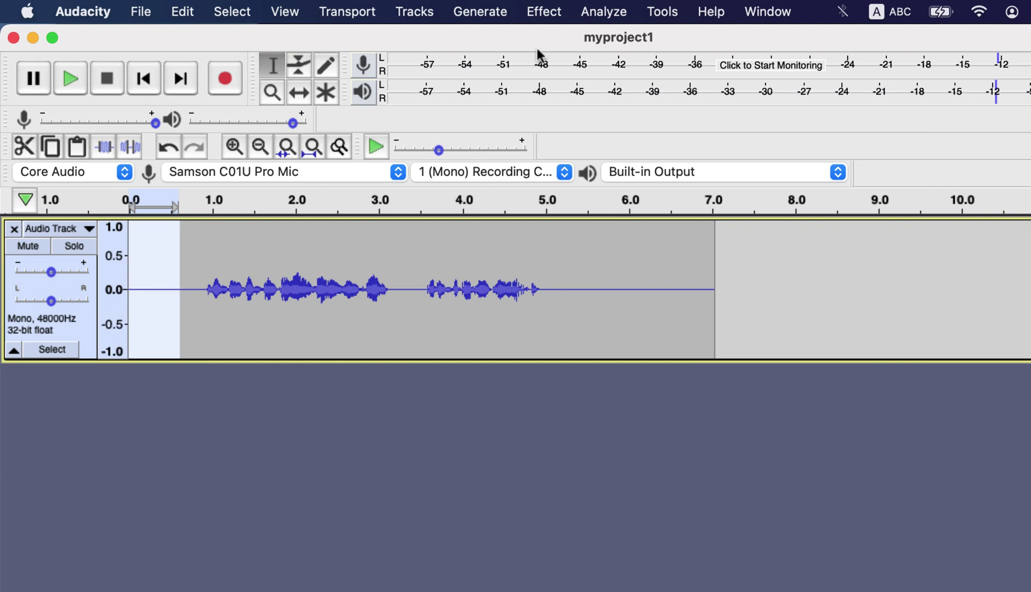
{"action": "left_click", "coordinate": [542, 22]}
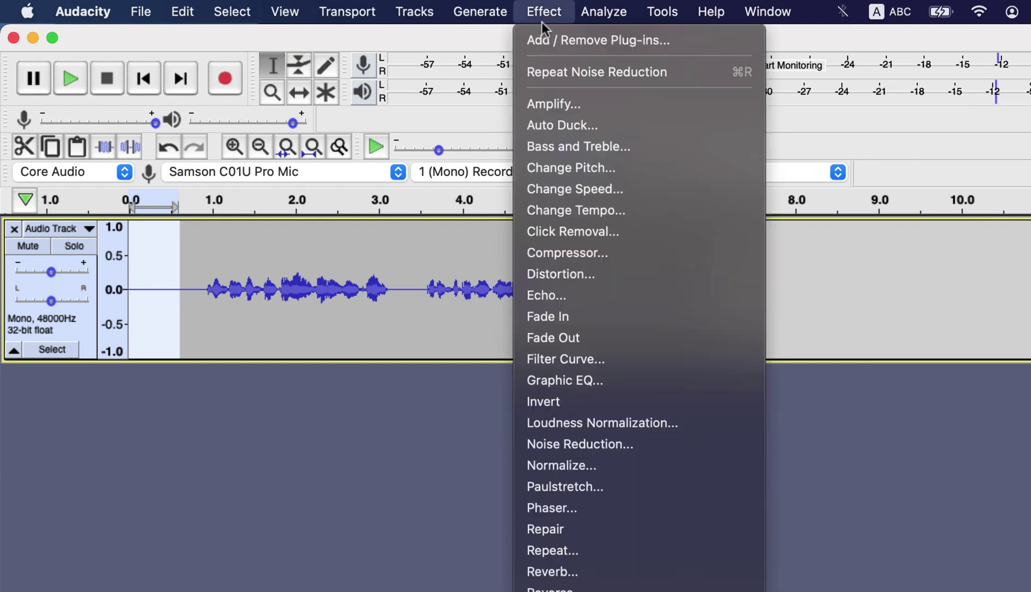
{"action": "left_click", "coordinate": [603, 359]}
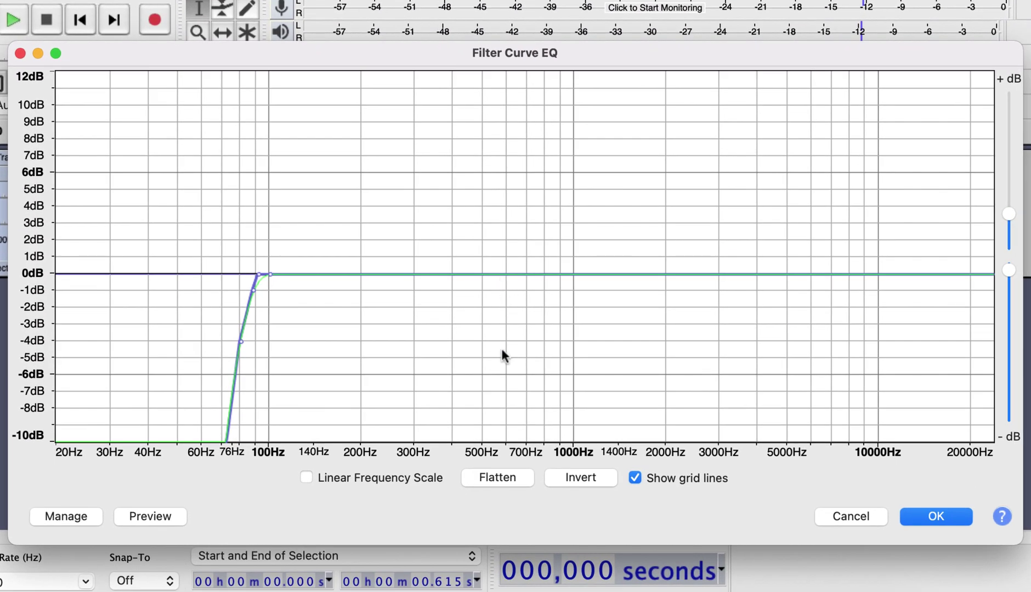
{"action": "left_click", "coordinate": [496, 477]}
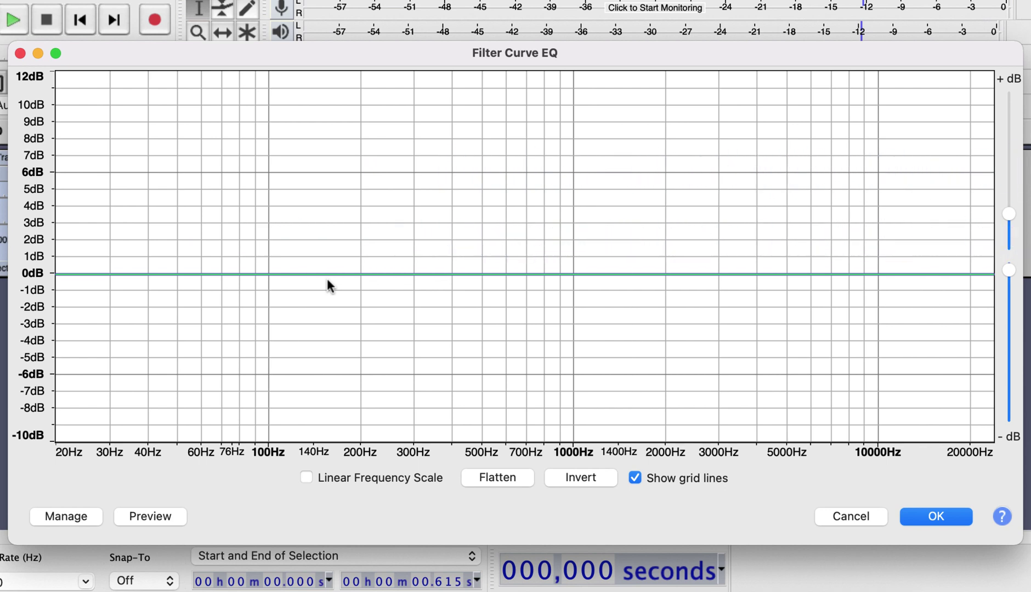
Load the Bass Boost factory preset and lower the curve's 100 Hz point to about 6 dB
{"action": "left_click", "coordinate": [76, 514]}
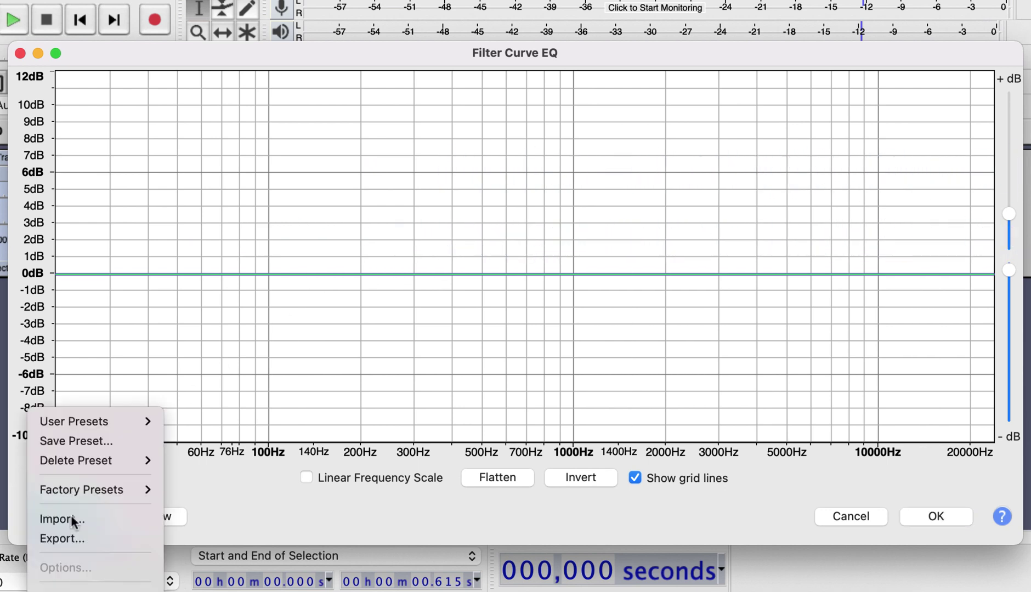
{"action": "mouse_move", "coordinate": [117, 488]}
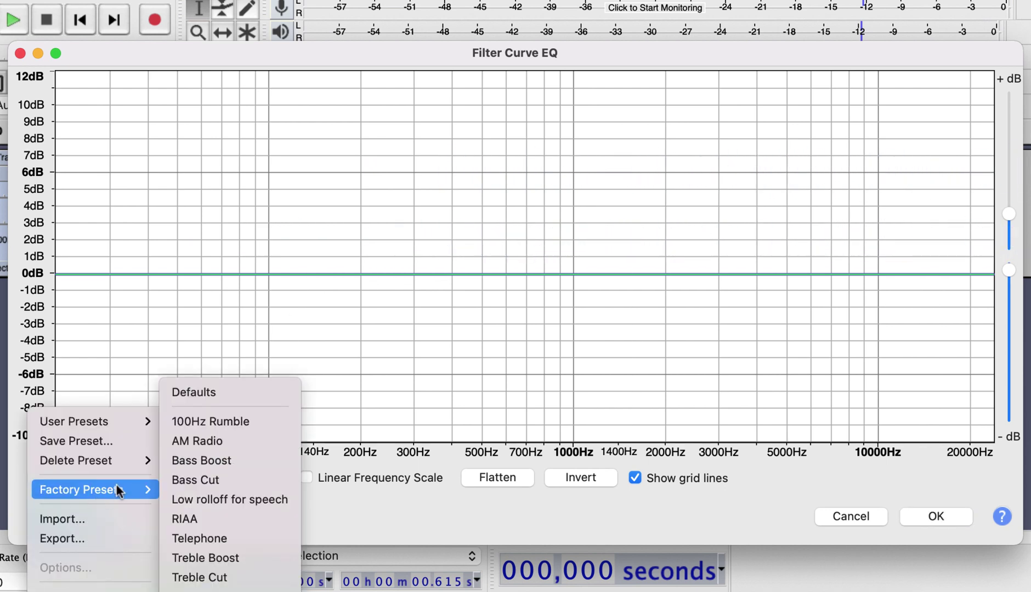
{"action": "left_click", "coordinate": [240, 461]}
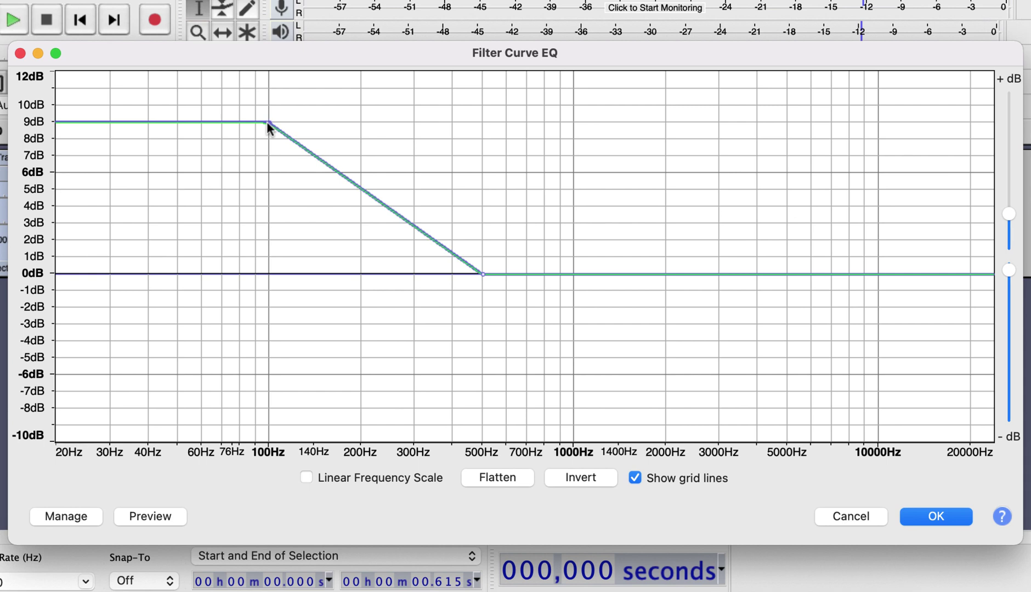
{"action": "left_click_drag", "start_coordinate": [267, 121], "coordinate": [273, 171]}
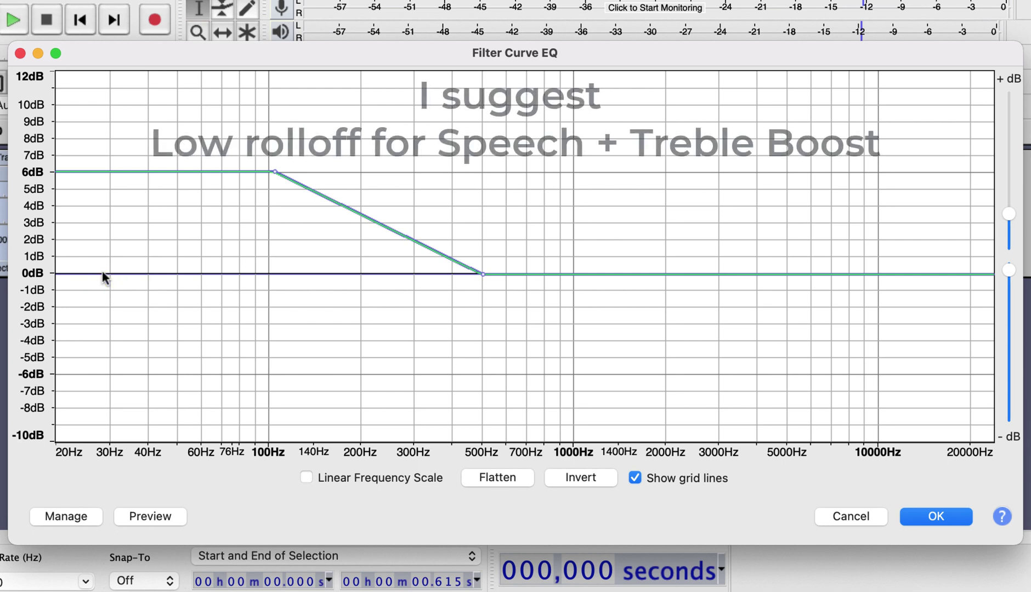
Load the Low rolloff for speech factory preset and apply the curve to the selected opening section
{"action": "left_click", "coordinate": [65, 516]}
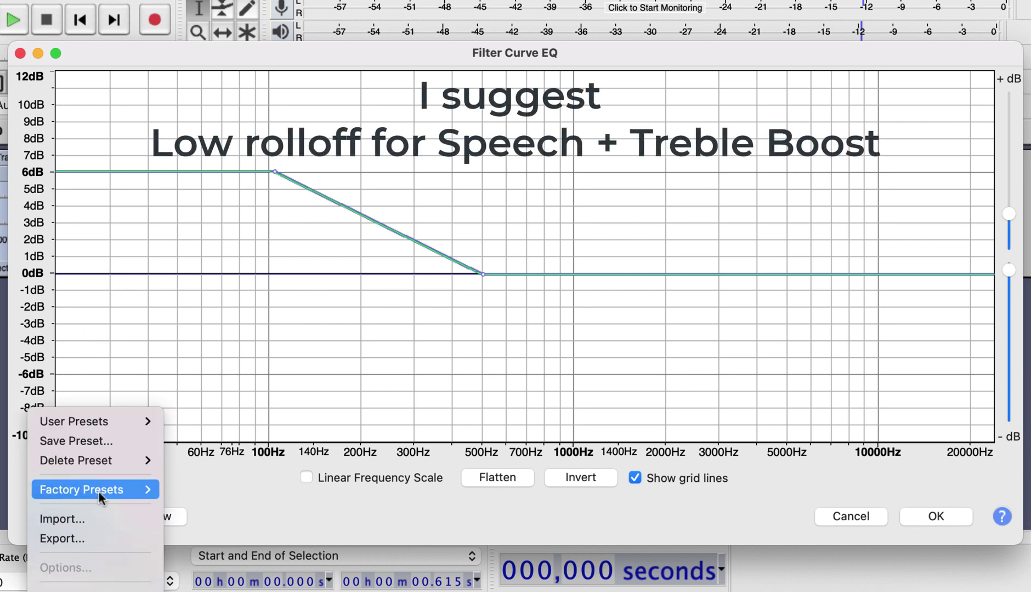
{"action": "mouse_move", "coordinate": [100, 490]}
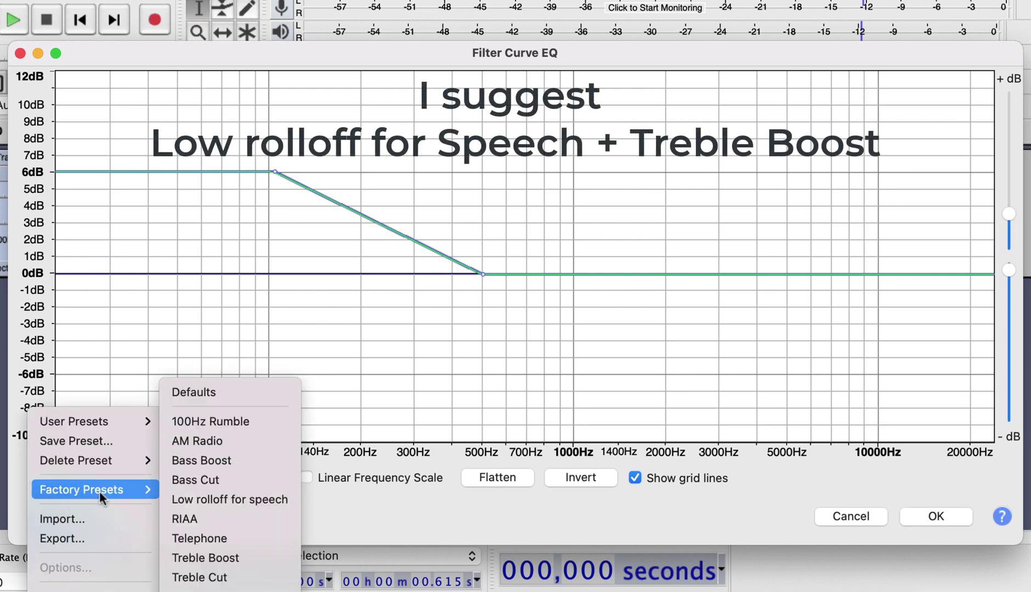
{"action": "left_click", "coordinate": [258, 500]}
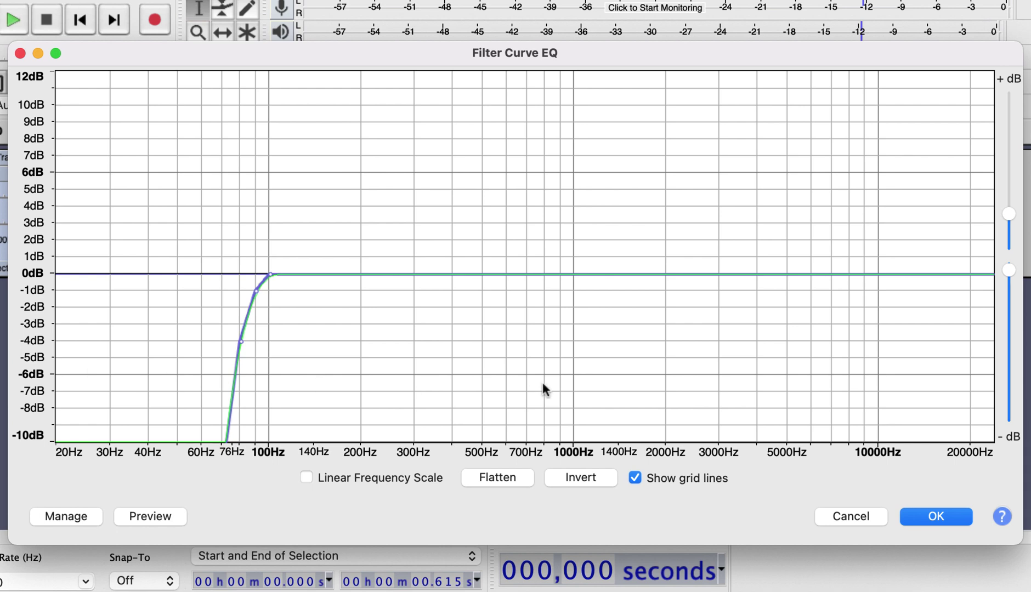
{"action": "left_click", "coordinate": [934, 518]}
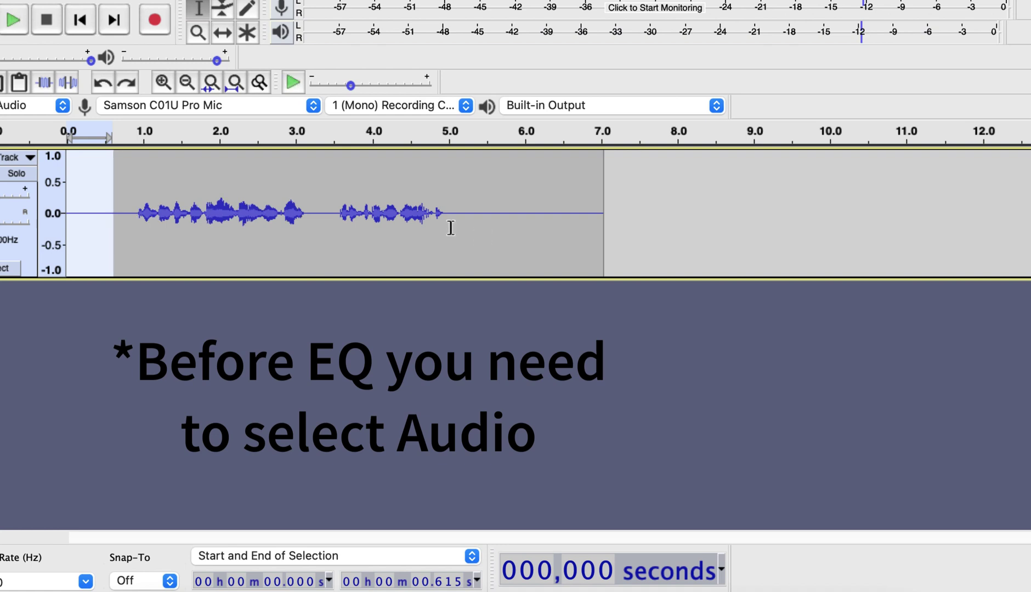
Select the whole recording and apply Filter Curve EQ with the Low rolloff for speech curve
{"action": "double_click", "coordinate": [393, 192]}
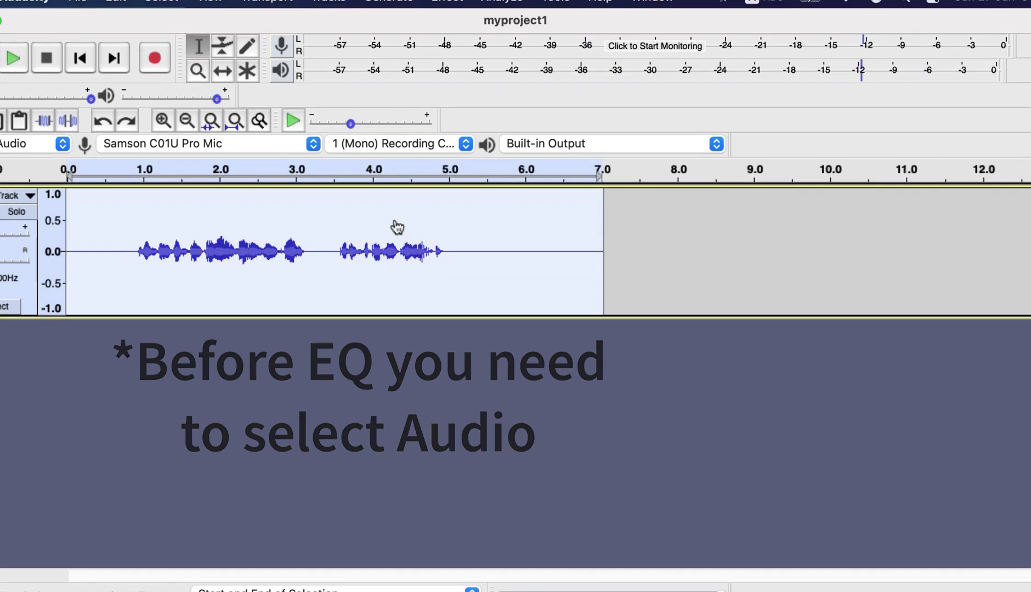
{"action": "left_click", "coordinate": [459, 11]}
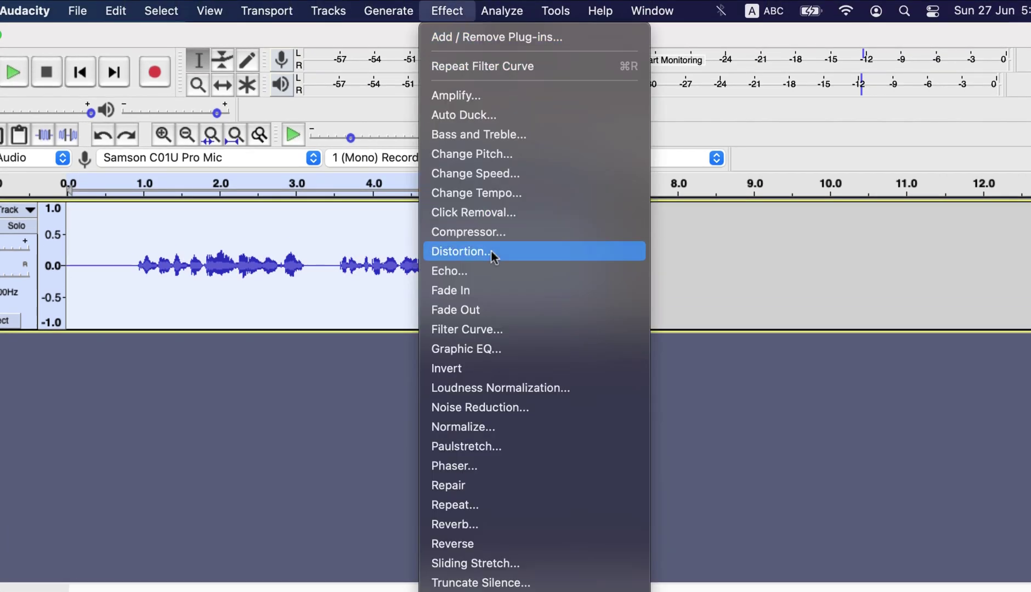
{"action": "left_click", "coordinate": [478, 330]}
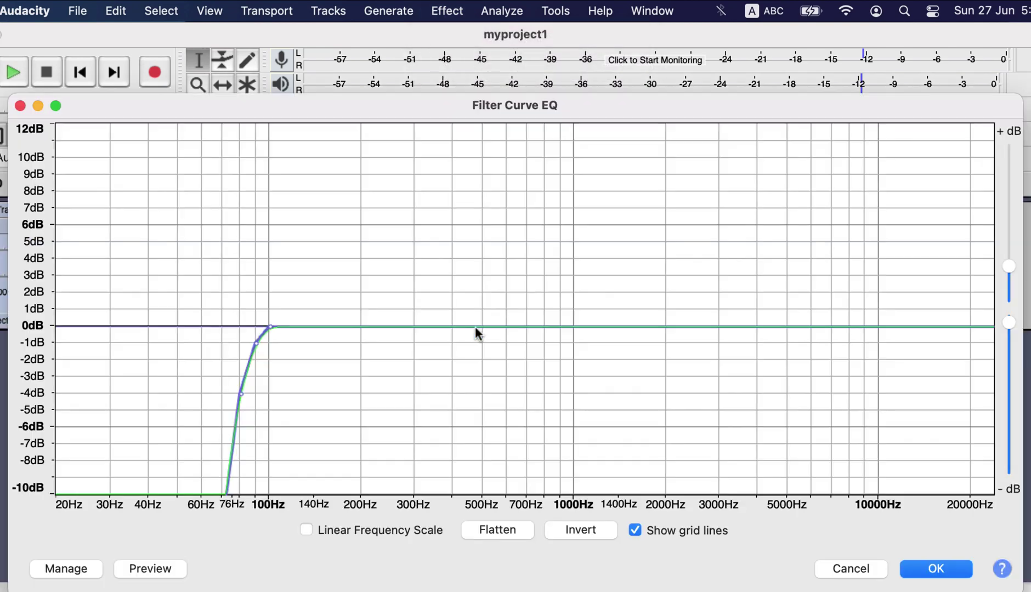
{"action": "left_click", "coordinate": [934, 569]}
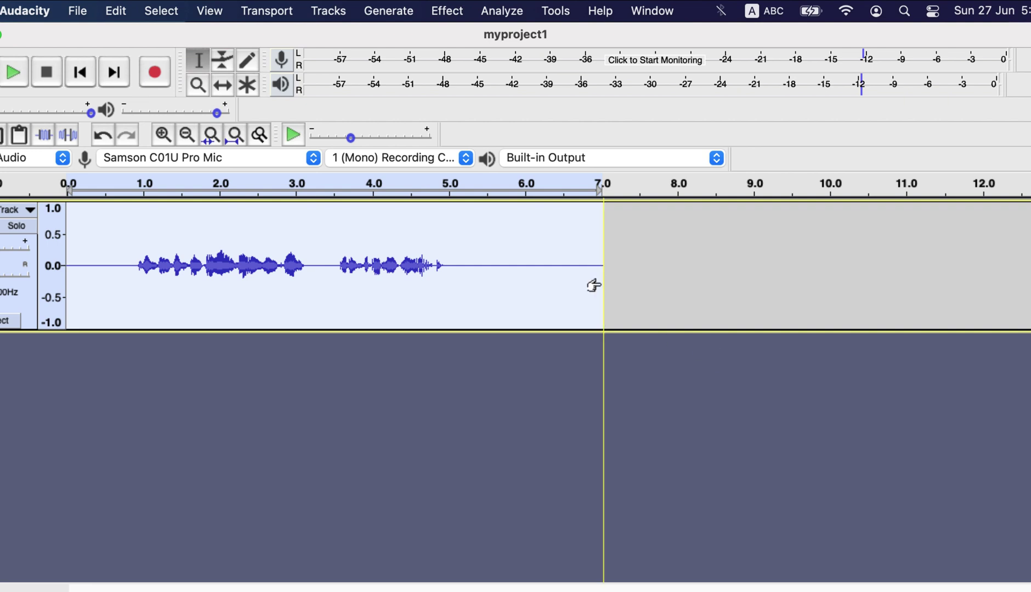
Apply Filter Curve EQ with the Treble Boost factory preset, lowering the curve's 5000 Hz point to about 6 dB
{"action": "left_click", "coordinate": [445, 12]}
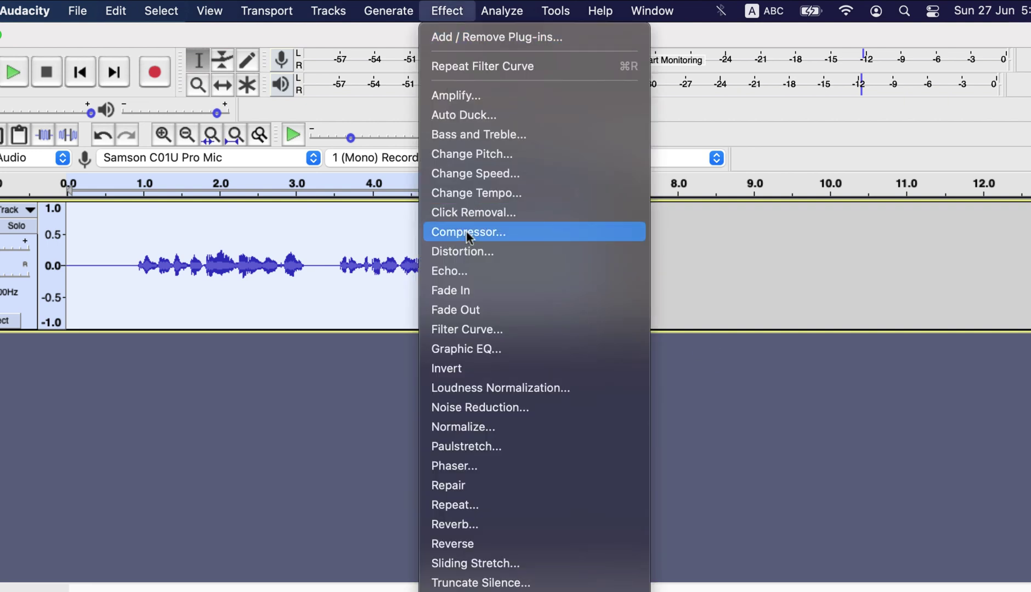
{"action": "left_click", "coordinate": [466, 329]}
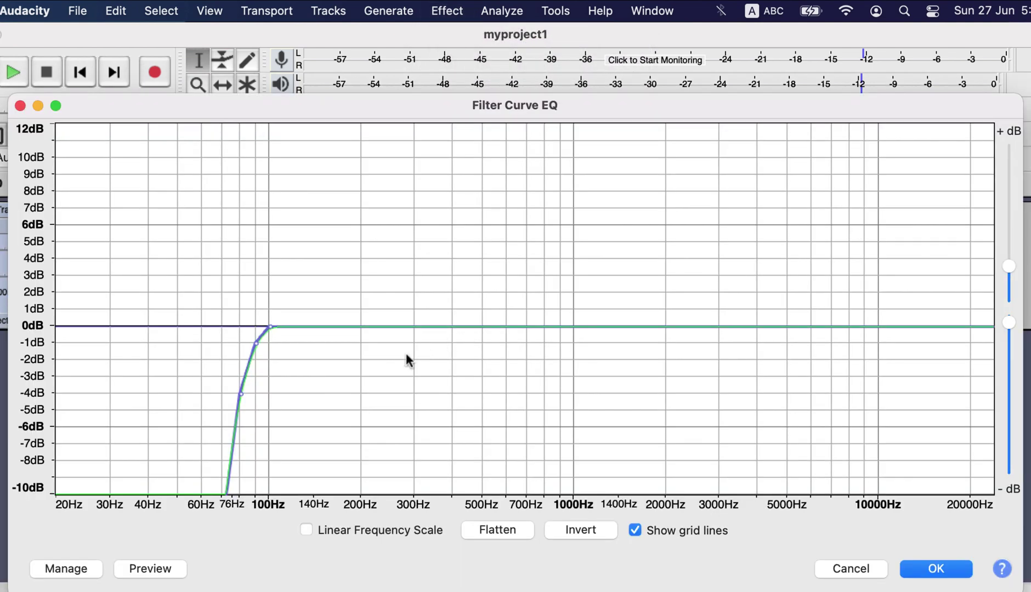
{"action": "left_click", "coordinate": [76, 564]}
{"action": "mouse_move", "coordinate": [110, 543]}
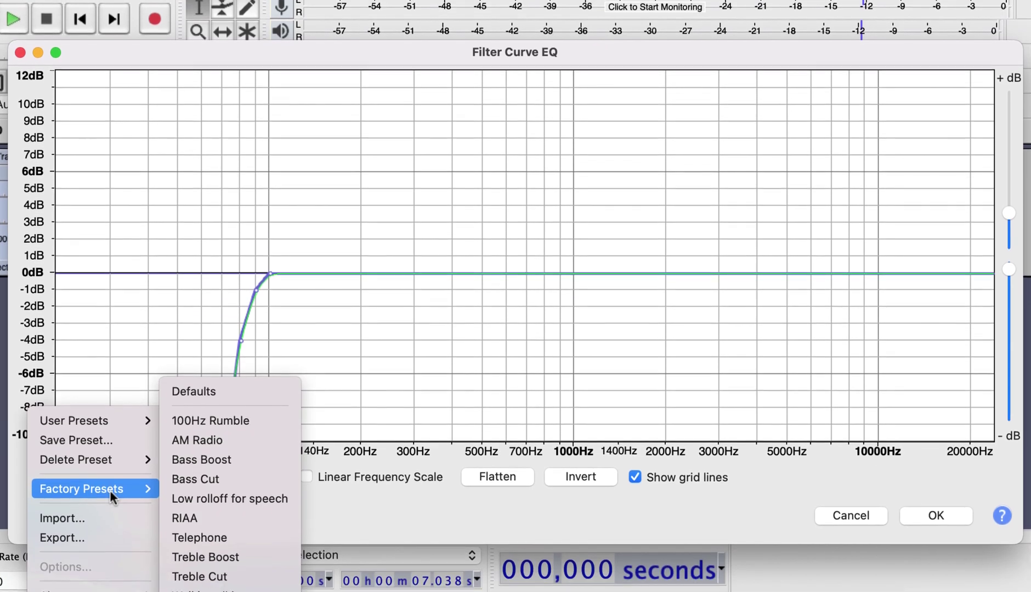
{"action": "left_click", "coordinate": [238, 549]}
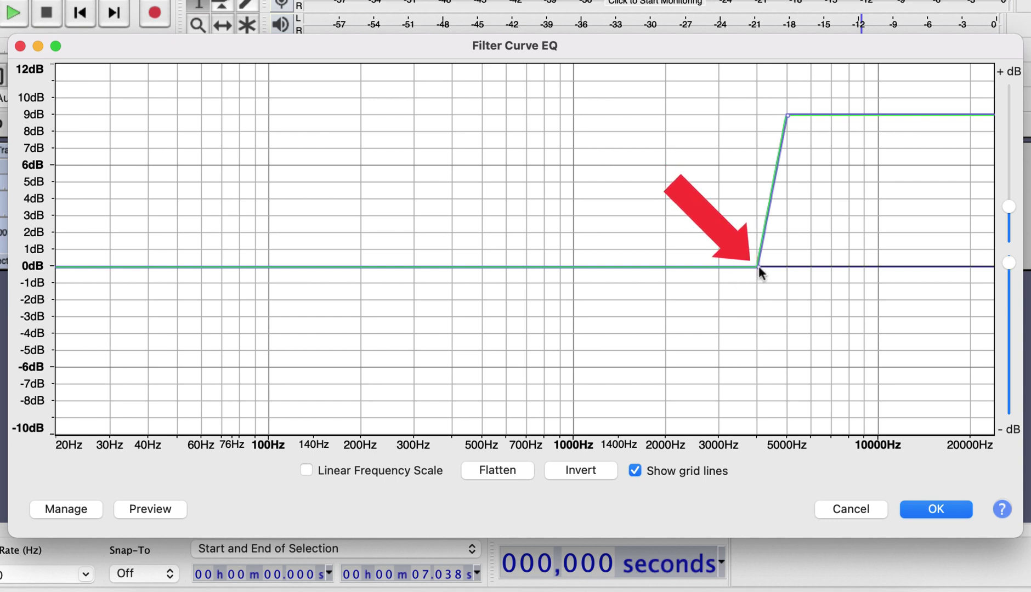
{"action": "left_click_drag", "start_coordinate": [787, 114], "coordinate": [785, 163]}
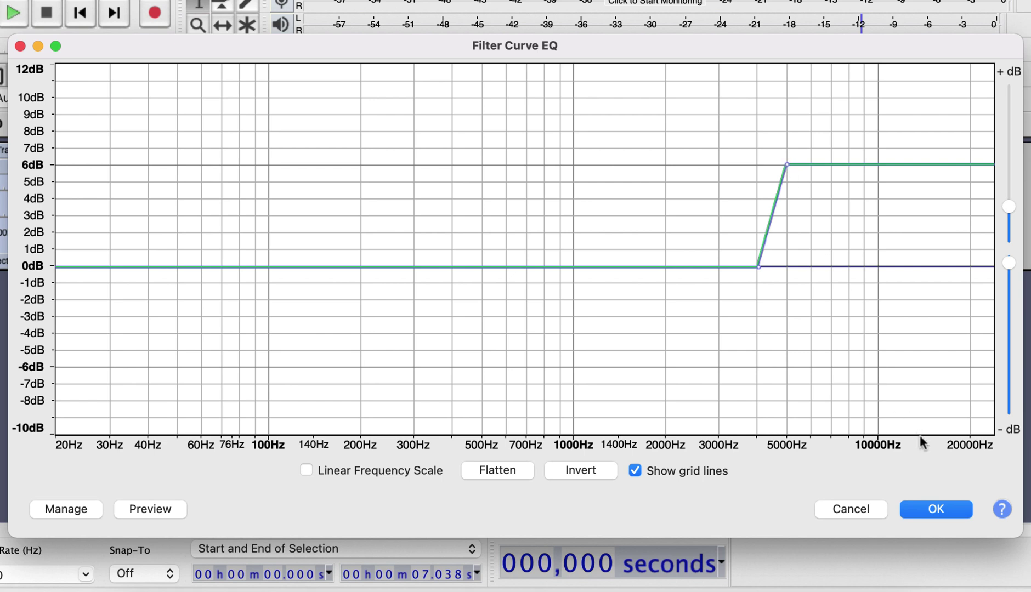
{"action": "left_click", "coordinate": [928, 509]}
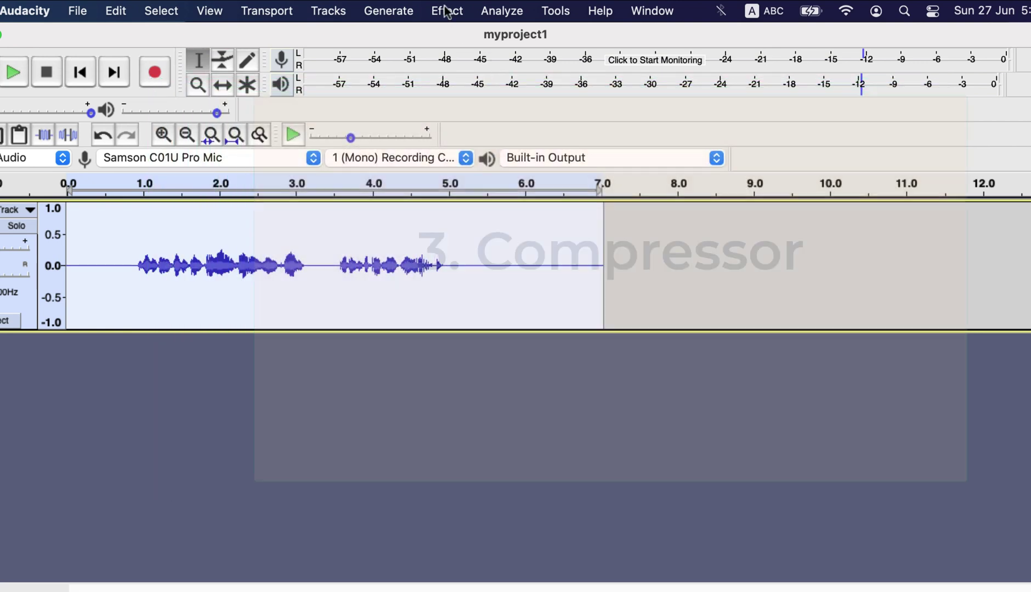
Apply the Compressor to the whole recording with the threshold at -12 dB and a 2:1 ratio
{"action": "left_click", "coordinate": [447, 11]}
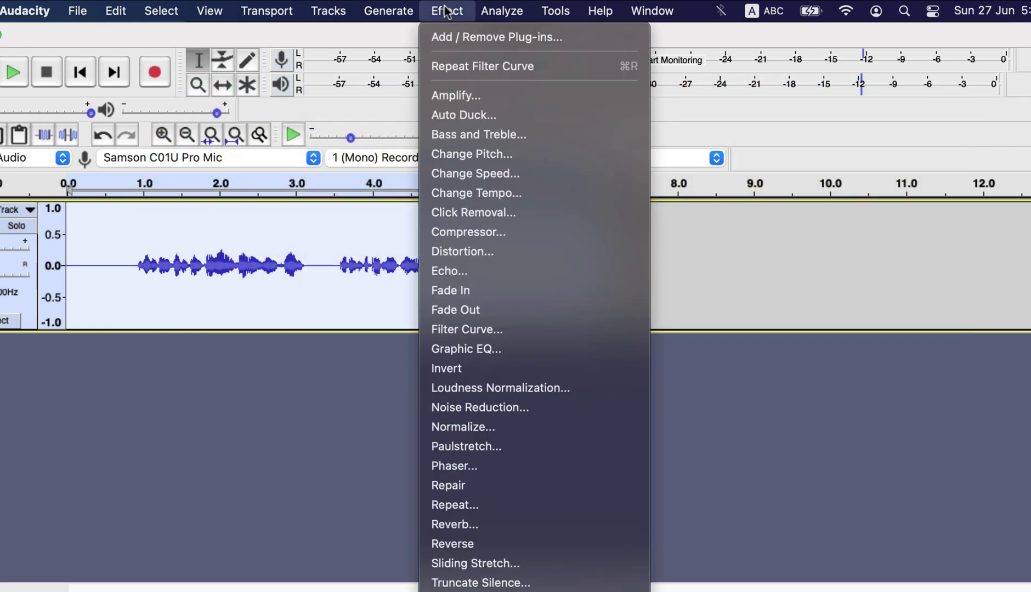
{"action": "left_click", "coordinate": [474, 230]}
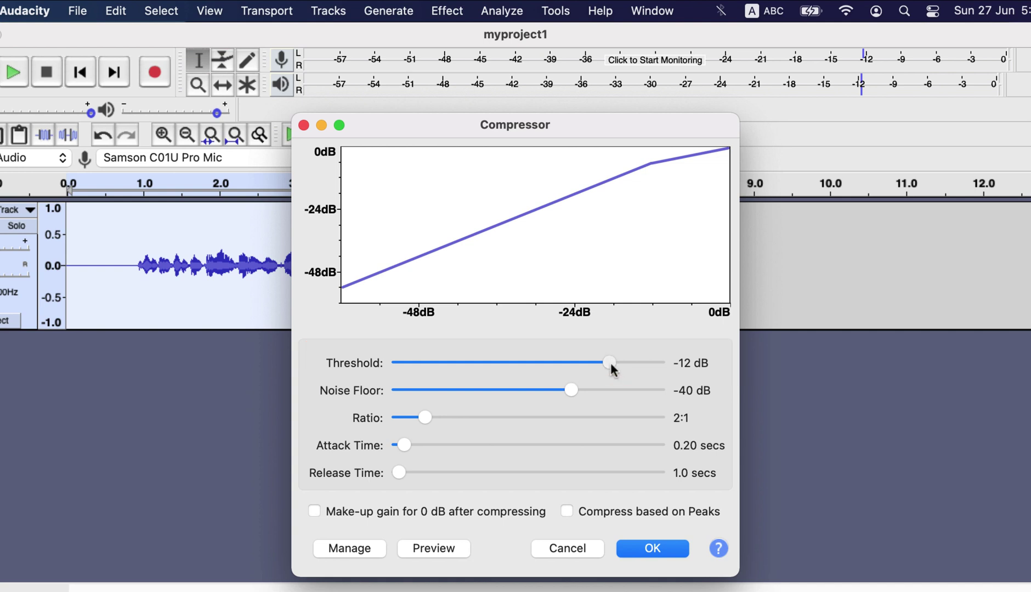
{"action": "mouse_move", "coordinate": [611, 363]}
{"action": "left_mouse_down"}
{"action": "mouse_move", "coordinate": [635, 362]}
{"action": "mouse_move", "coordinate": [623, 366]}
{"action": "left_mouse_up"}
{"action": "left_click_drag", "start_coordinate": [619, 366], "coordinate": [609, 362]}
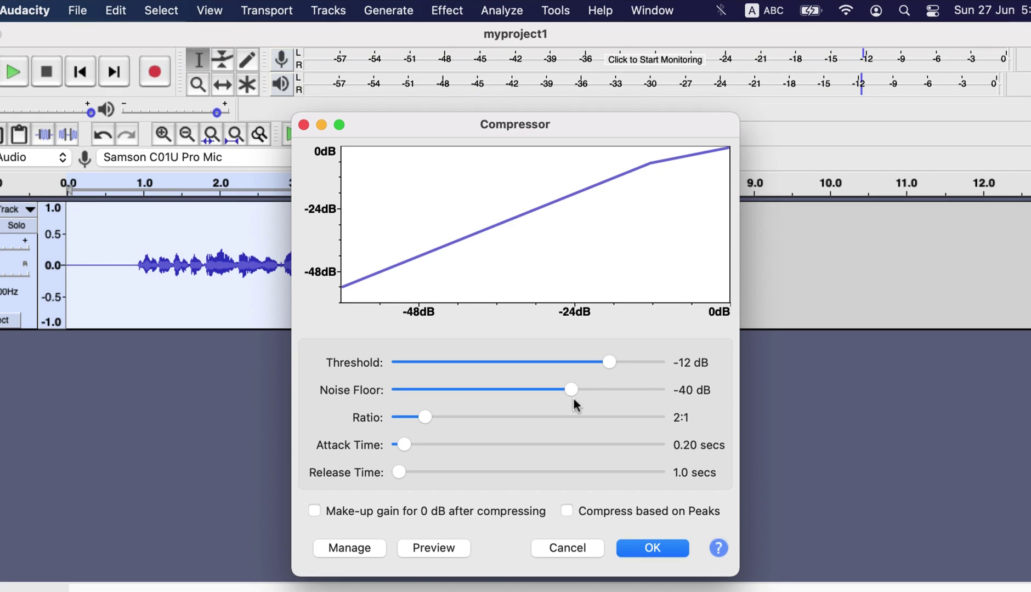
{"action": "left_click", "coordinate": [654, 548]}
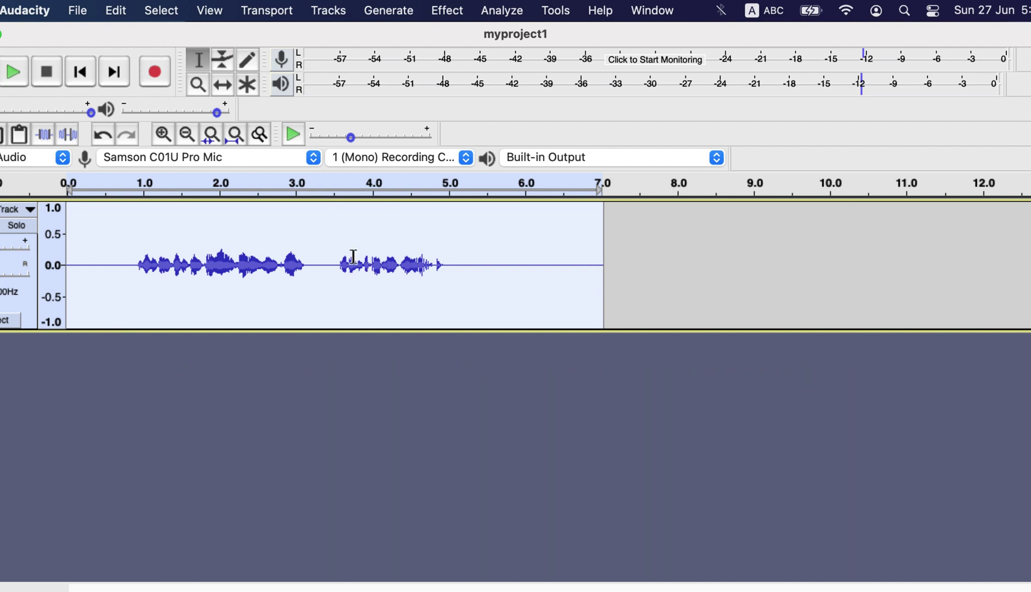
Apply the Limiter to the whole recording as a Hard Limit at -10 dB
{"action": "left_click", "coordinate": [460, 10]}
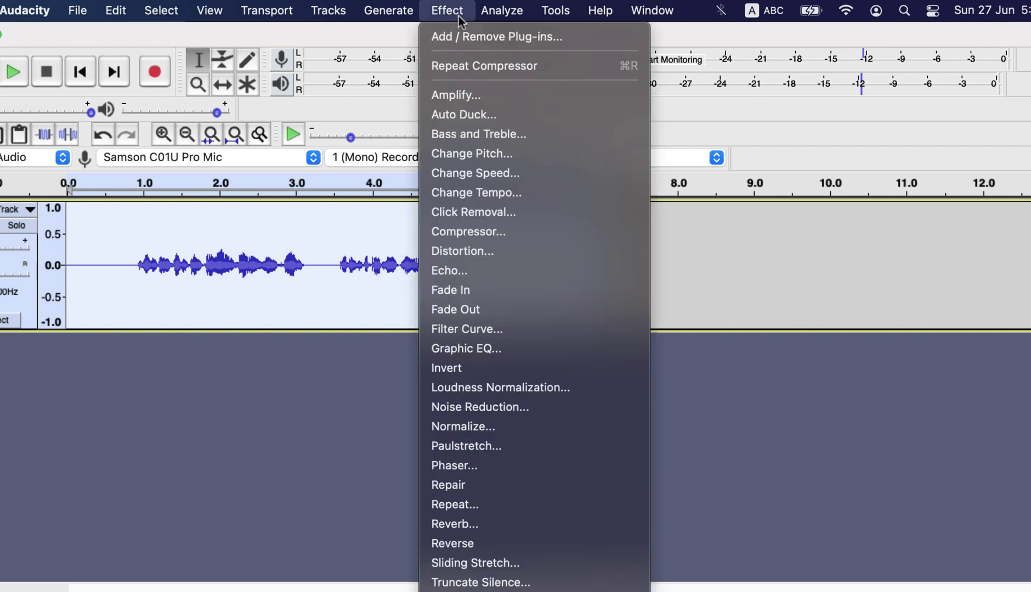
{"action": "scroll", "coordinate": [488, 293], "scroll_direction": "down", "scroll_amount": 1}
{"action": "scroll", "coordinate": [487, 293], "scroll_direction": "down", "scroll_amount": 10}
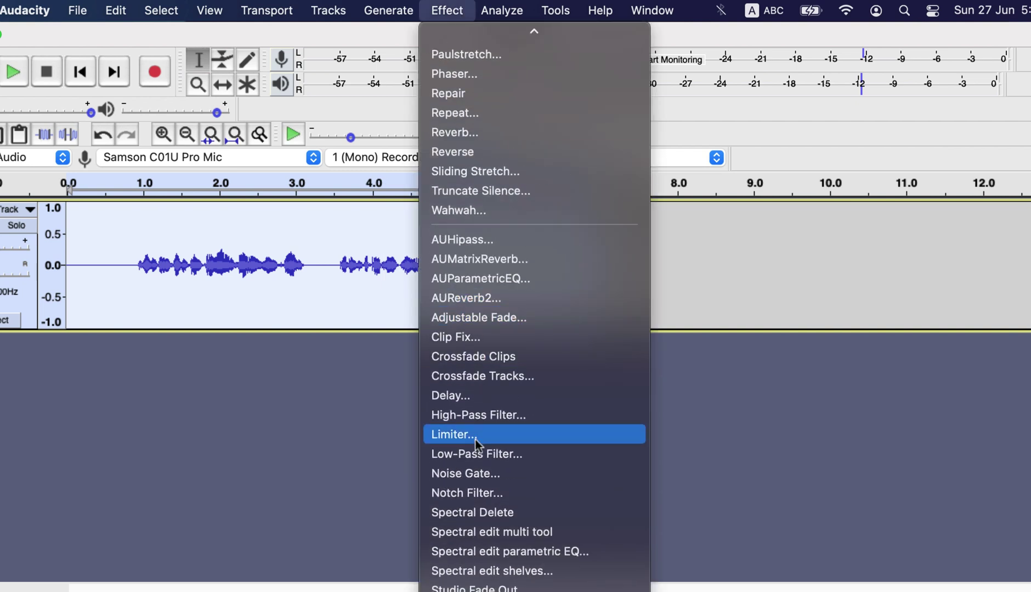
{"action": "left_click", "coordinate": [475, 436]}
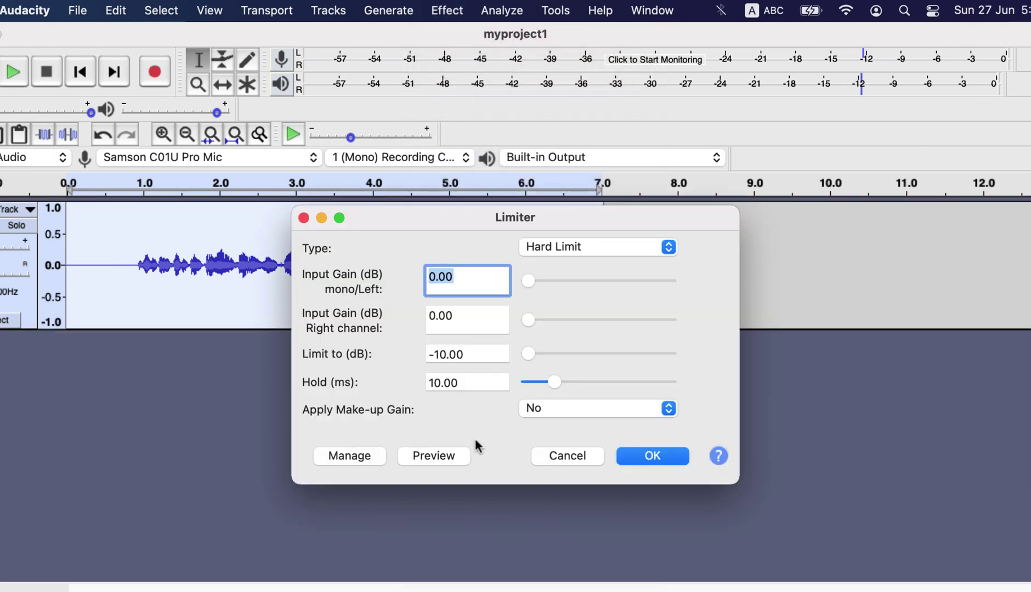
{"action": "left_click", "coordinate": [565, 248]}
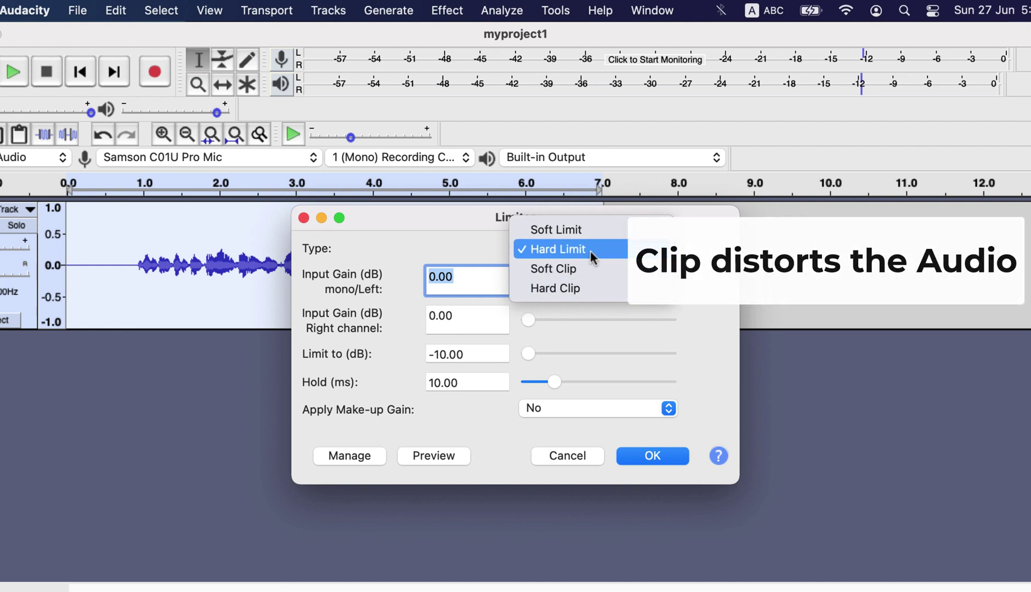
{"action": "left_click", "coordinate": [591, 251]}
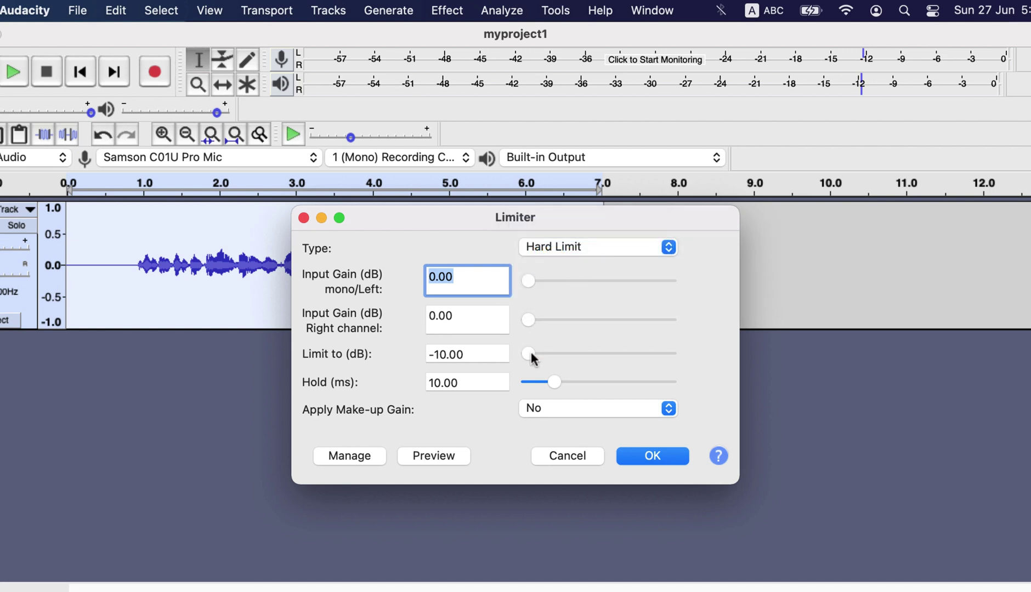
{"action": "mouse_move", "coordinate": [531, 357]}
{"action": "left_mouse_down"}
{"action": "mouse_move", "coordinate": [714, 354]}
{"action": "mouse_move", "coordinate": [524, 360]}
{"action": "left_mouse_up"}
{"action": "left_click", "coordinate": [636, 454]}
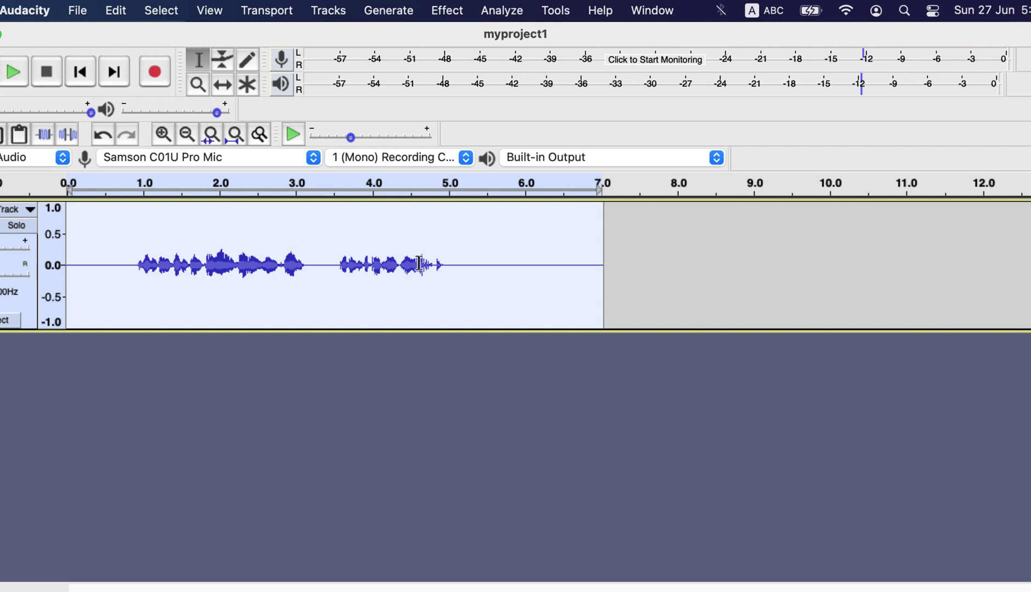
Normalize the whole recording to a peak amplitude of -1 dB
{"action": "left_click", "coordinate": [442, 11]}
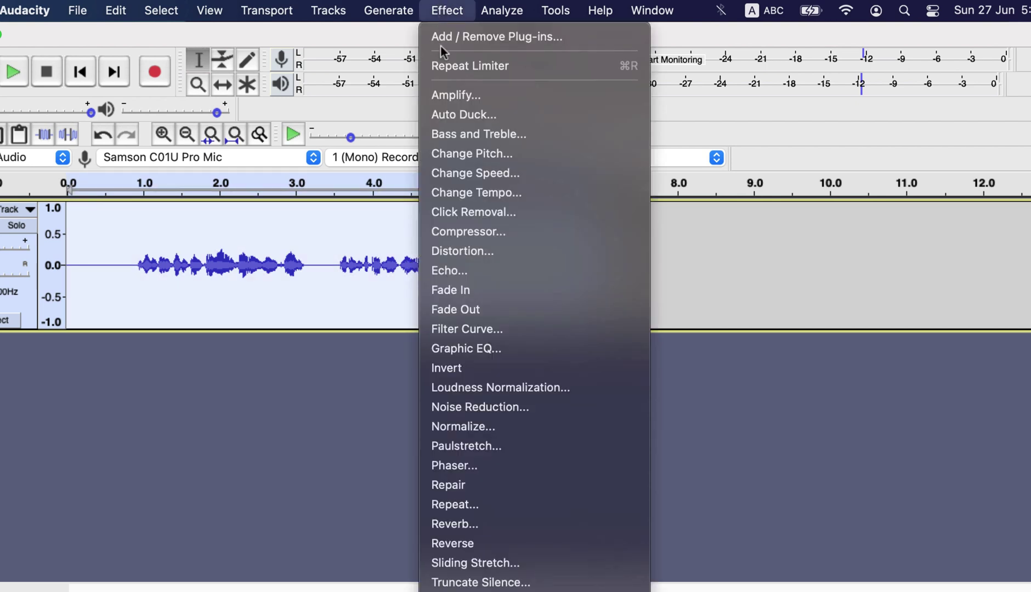
{"action": "left_click", "coordinate": [465, 423]}
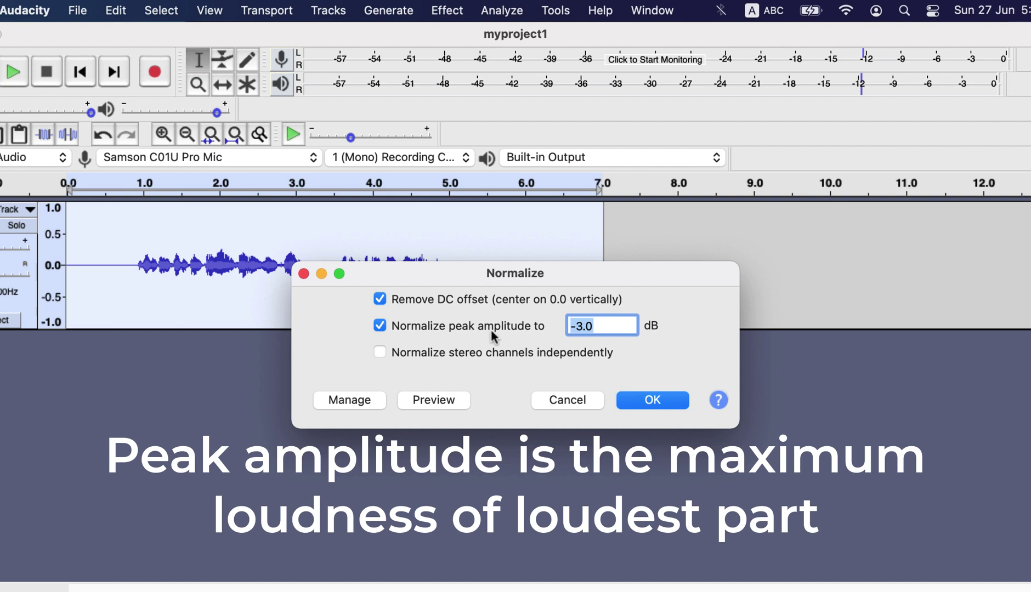
{"action": "key", "text": "BackSpace"}
{"action": "key", "text": "BackSpace"}
{"action": "key", "text": "BackSpace"}
{"action": "key", "text": "BackSpace"}
{"action": "type", "text": "0"}
{"action": "key", "text": "BackSpace"}
{"action": "type", "text": "-1"}
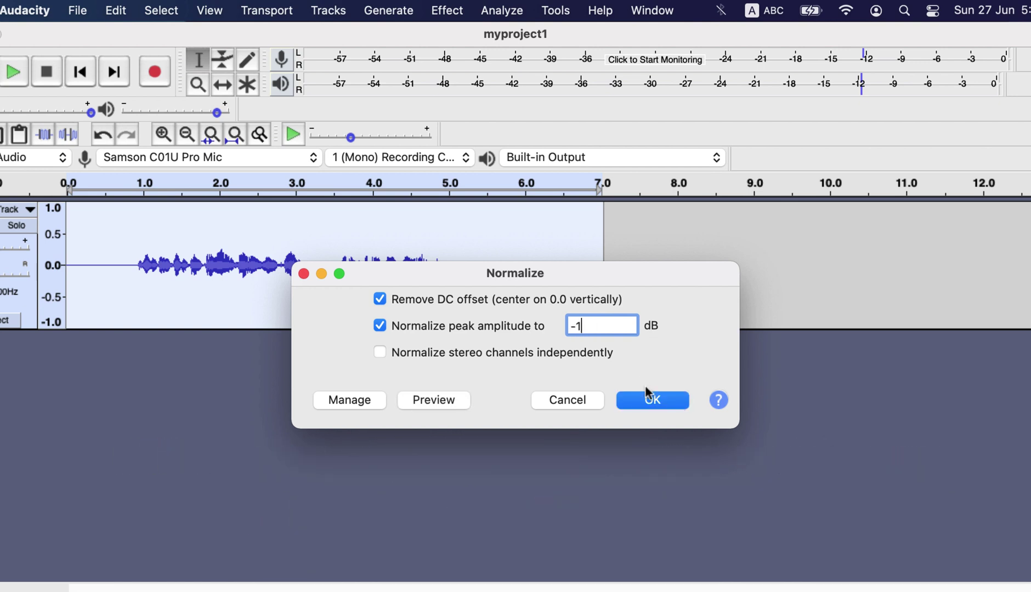
{"action": "left_click", "coordinate": [653, 402]}
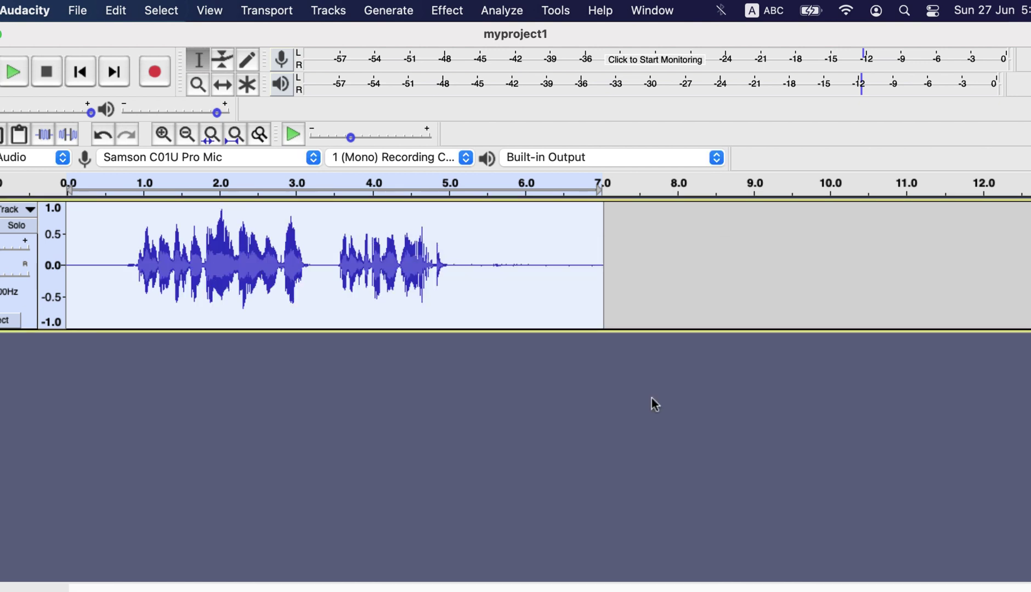
Play the recording from just before the first phrase to check its playback peak level
{"action": "left_click_drag", "start_coordinate": [128, 249], "coordinate": [449, 272]}
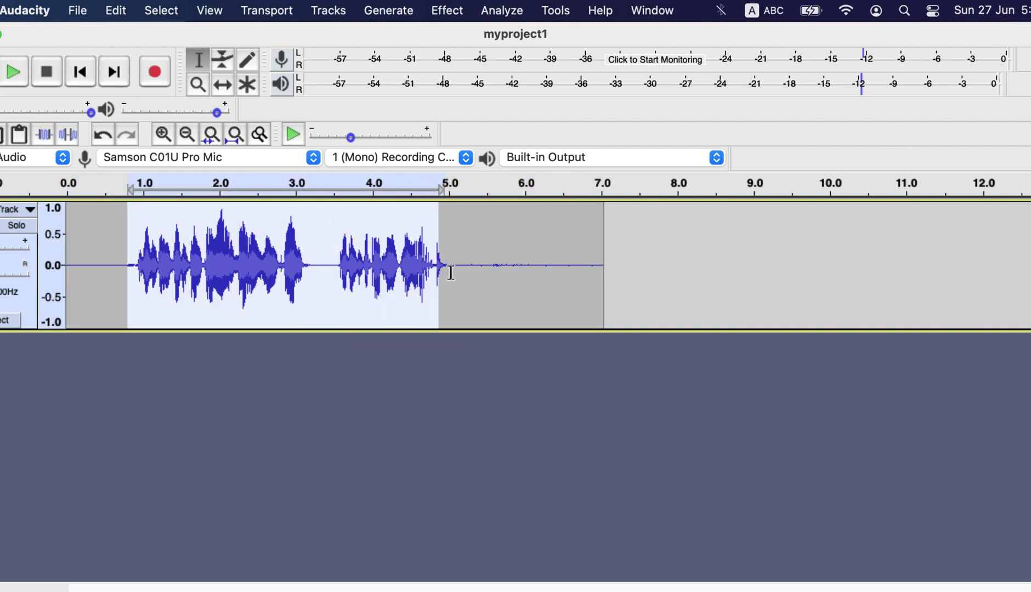
{"action": "left_click", "coordinate": [121, 249]}
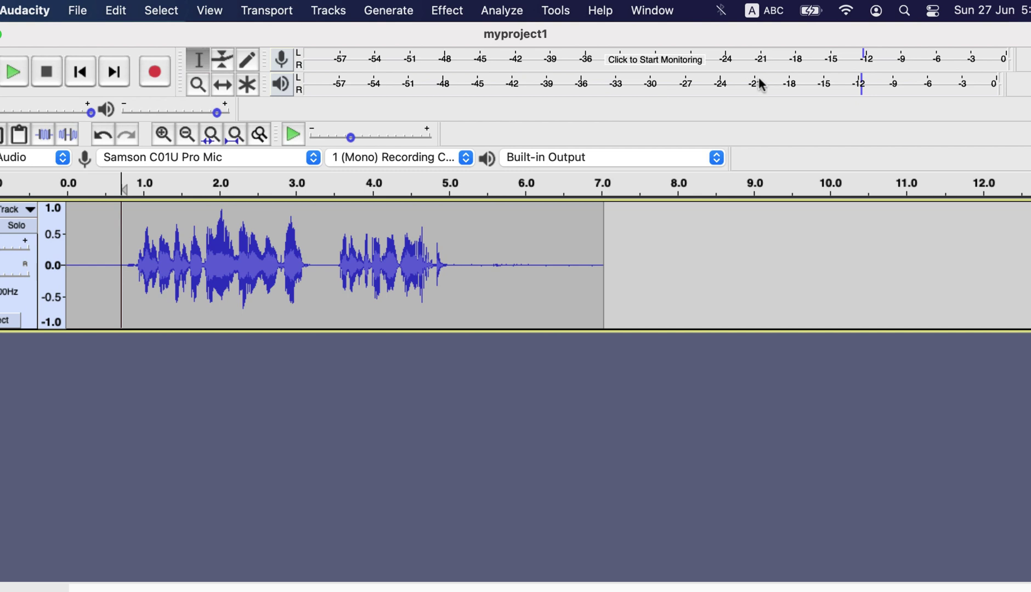
{"action": "key", "text": "space"}
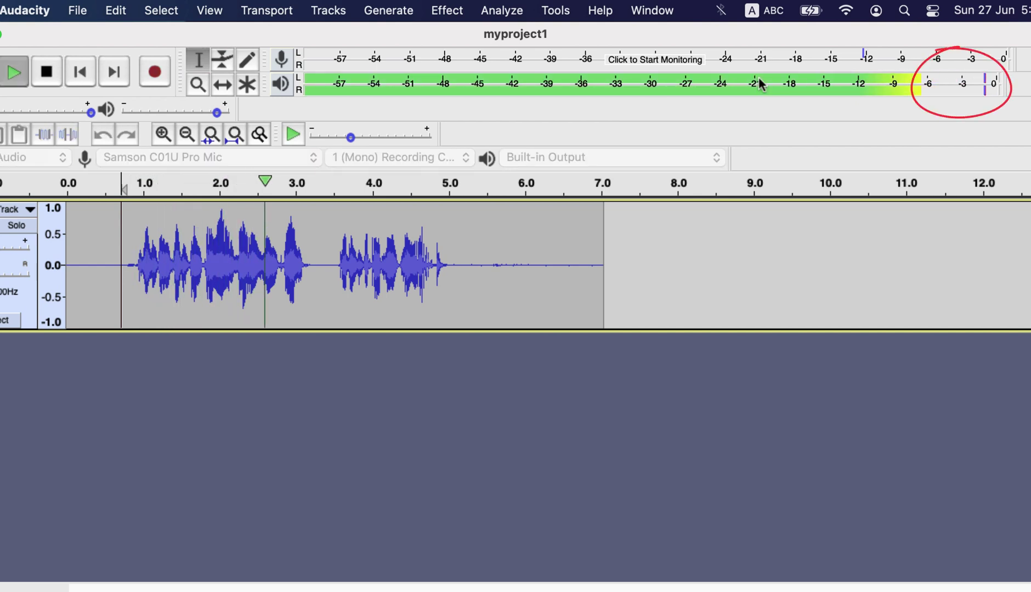
{"action": "key", "text": "space"}
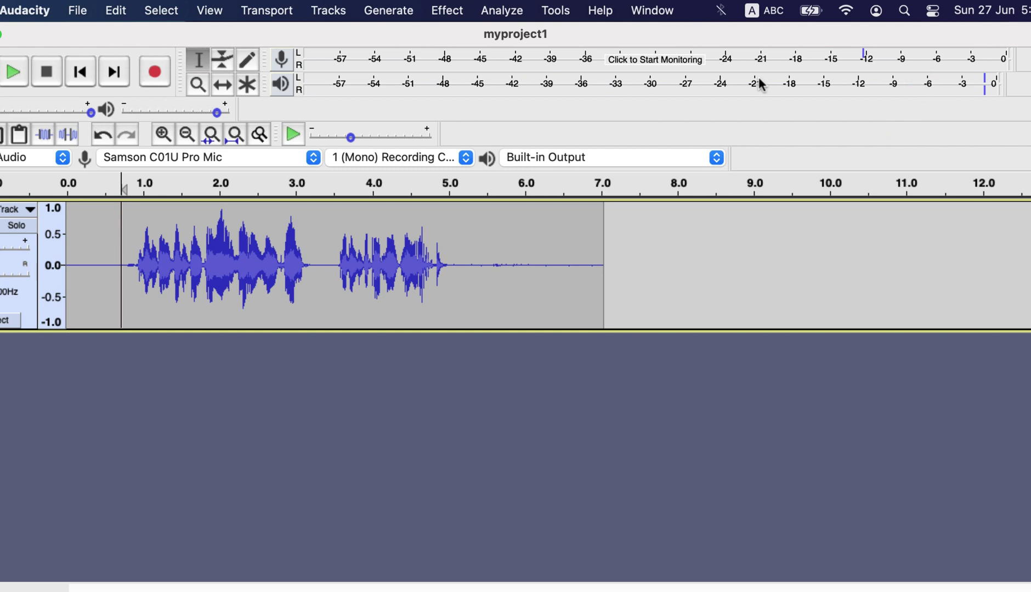
Undo the last normalization and normalize the whole recording to a peak amplitude of -3 dB instead
{"action": "key", "text": "super+z"}
{"action": "left_click", "coordinate": [458, 10]}
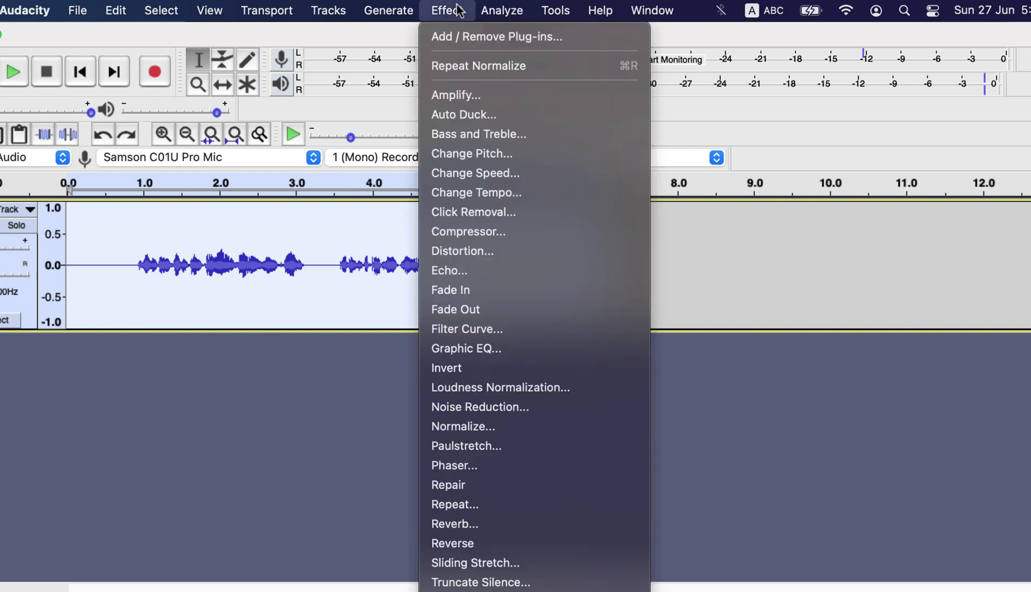
{"action": "left_click", "coordinate": [482, 426]}
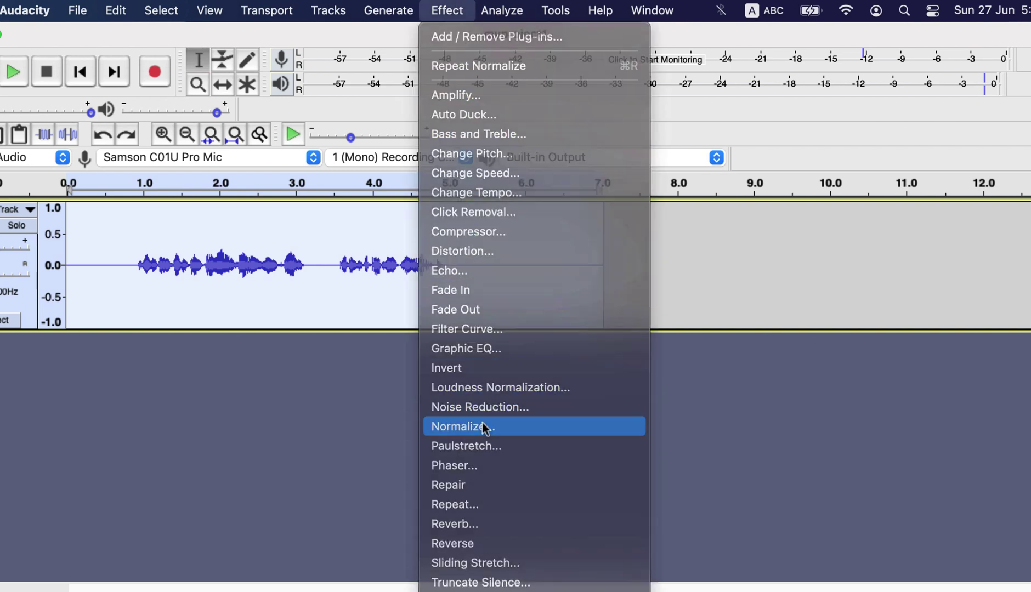
{"action": "left_click", "coordinate": [579, 325]}
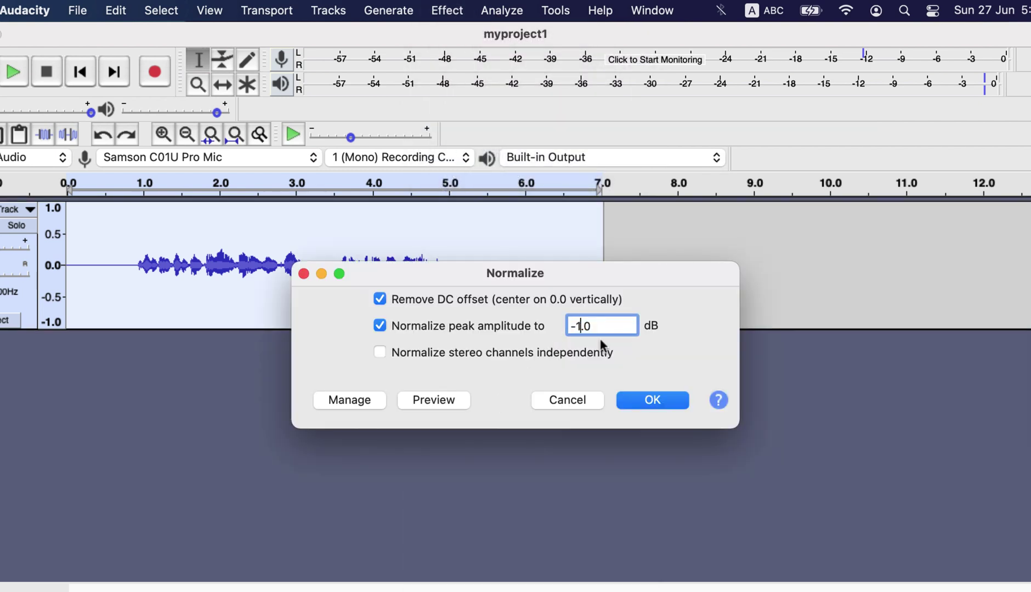
{"action": "key", "text": "BackSpace"}
{"action": "type", "text": "3"}
{"action": "key", "text": "Return"}
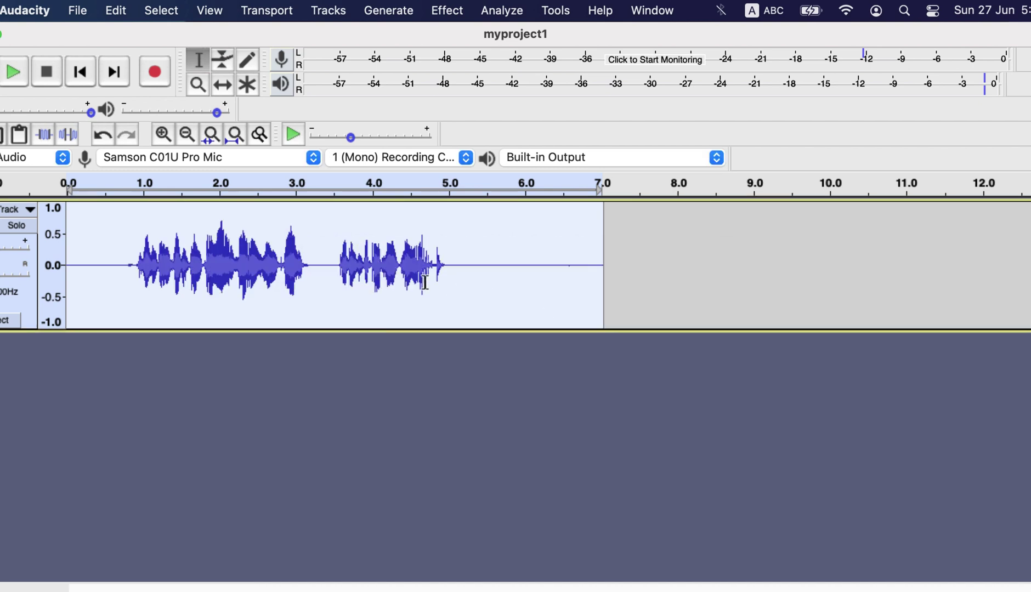
Play the recording from just before the first phrase to check the peak level of the -3 dB normalization
{"action": "left_click", "coordinate": [106, 250]}
{"action": "key", "text": "space"}
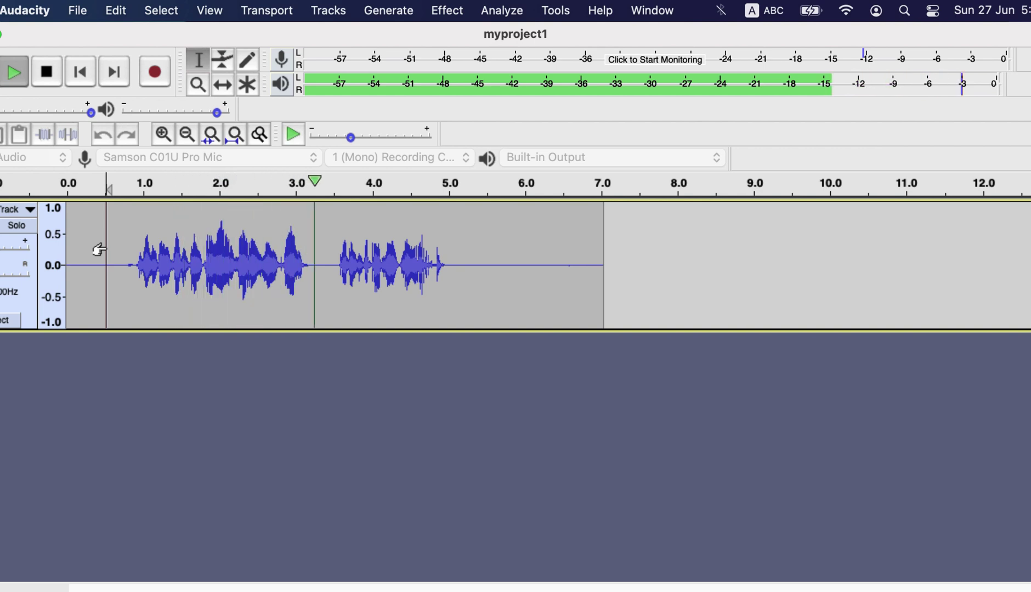
{"action": "key", "text": "space"}
Apply the Limiter to the whole recording as a Hard Limit at -10 dB and play the result from before the first phrase
{"action": "left_click", "coordinate": [202, 266]}
{"action": "key", "text": "super+a"}
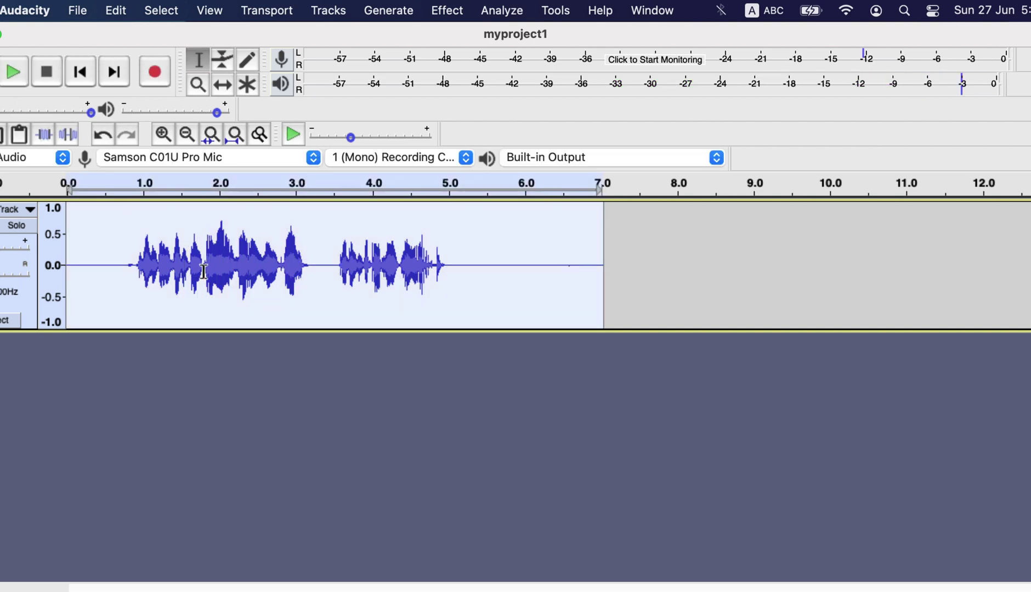
{"action": "left_click", "coordinate": [439, 11]}
{"action": "scroll", "coordinate": [508, 298], "scroll_direction": "down", "scroll_amount": 10}
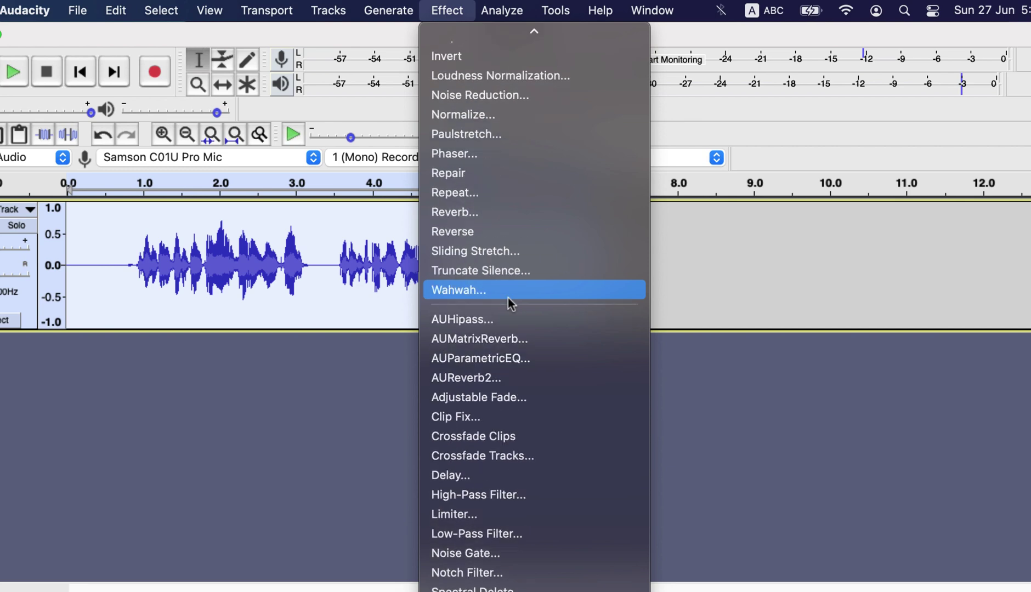
{"action": "left_click", "coordinate": [461, 435]}
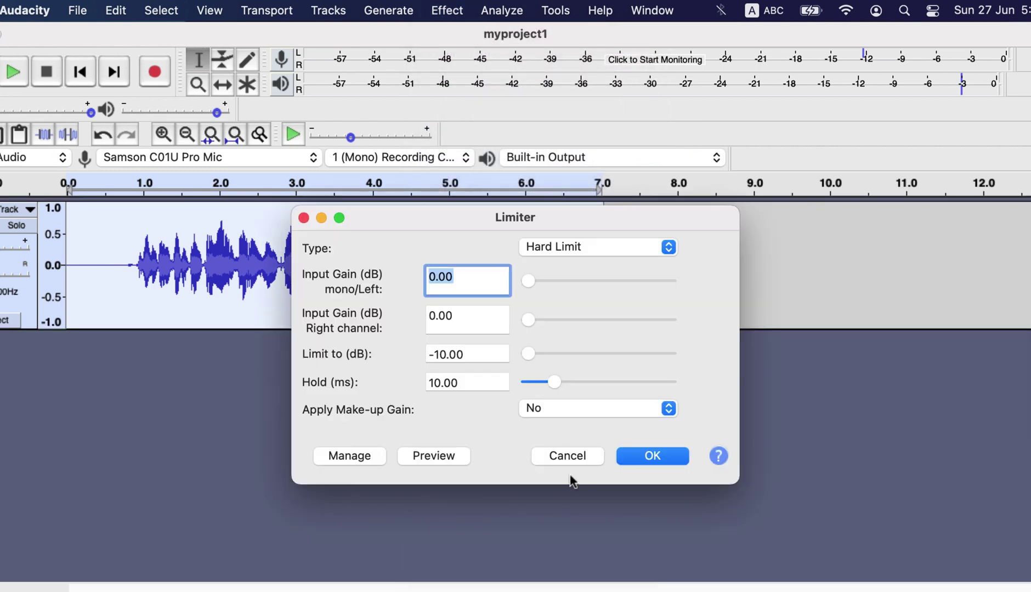
{"action": "left_click", "coordinate": [637, 456]}
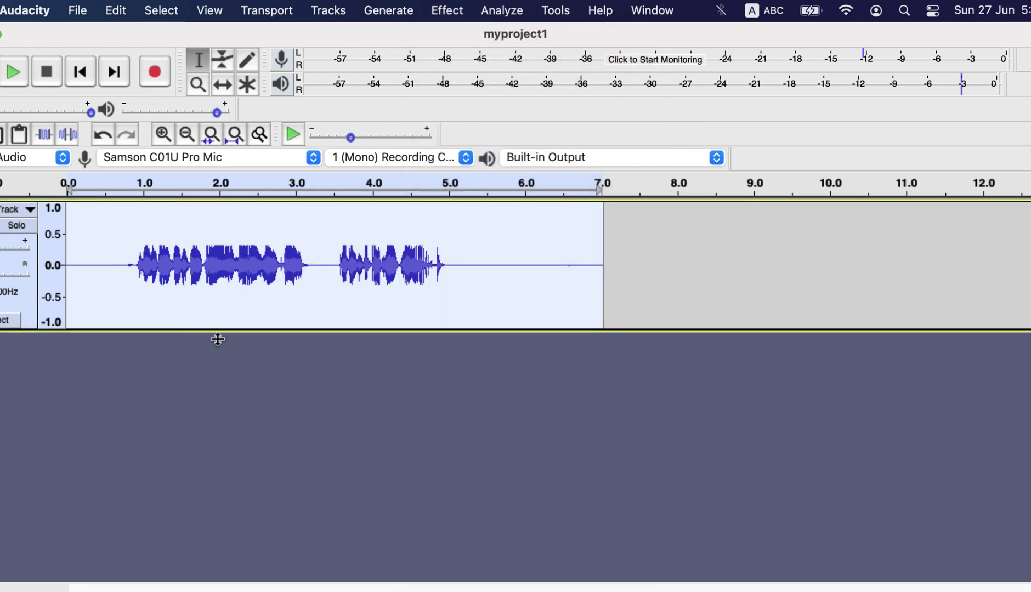
{"action": "left_click", "coordinate": [113, 262]}
{"action": "key", "text": "space"}
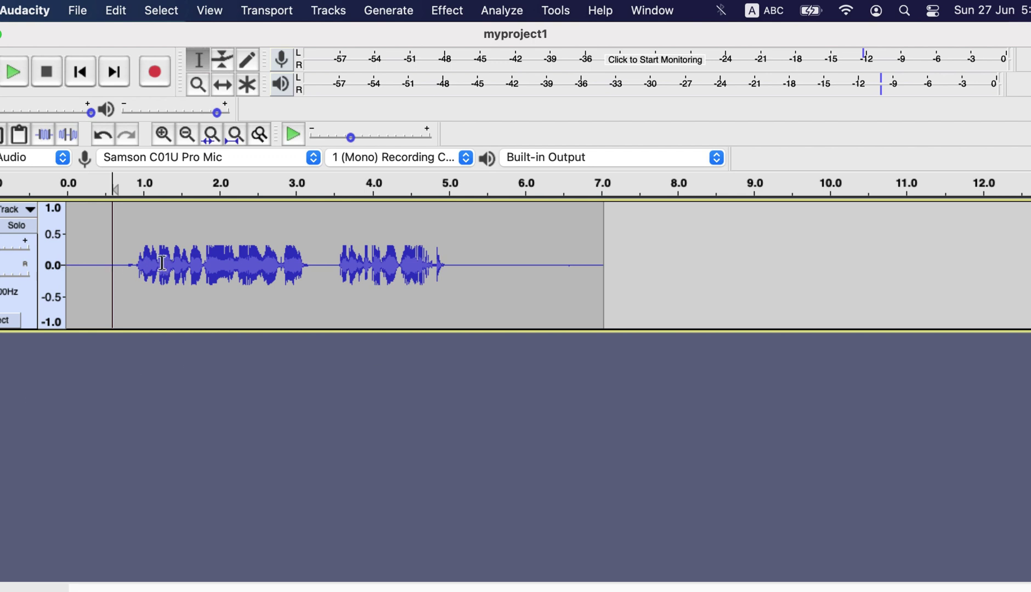
Amplify the start of the first phrase, from about 0.9 to 1.2 seconds, by 8.6 dB and undo the change
{"action": "left_click_drag", "start_coordinate": [161, 263], "coordinate": [135, 261]}
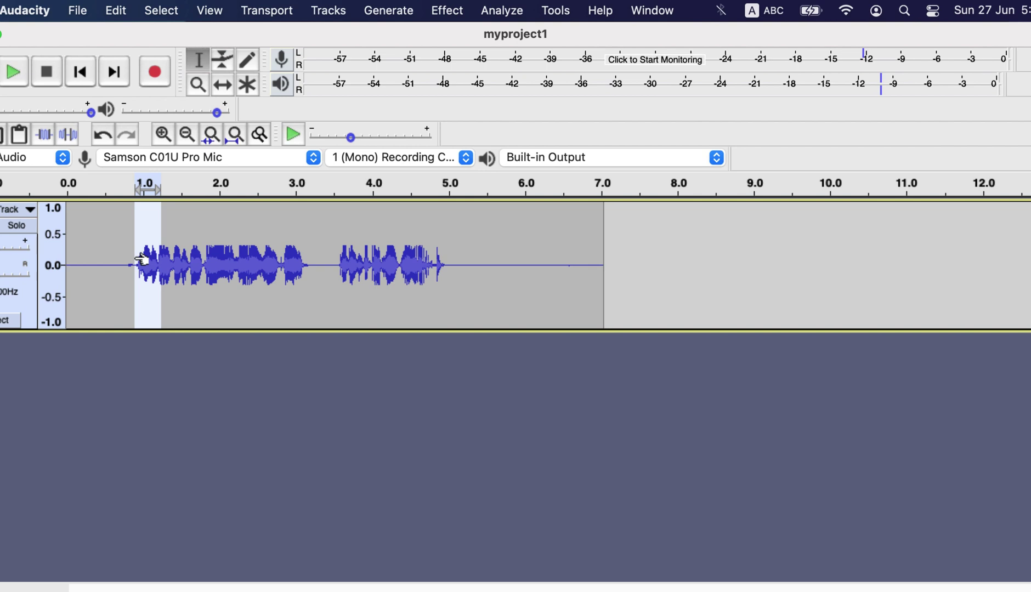
{"action": "left_click", "coordinate": [441, 10]}
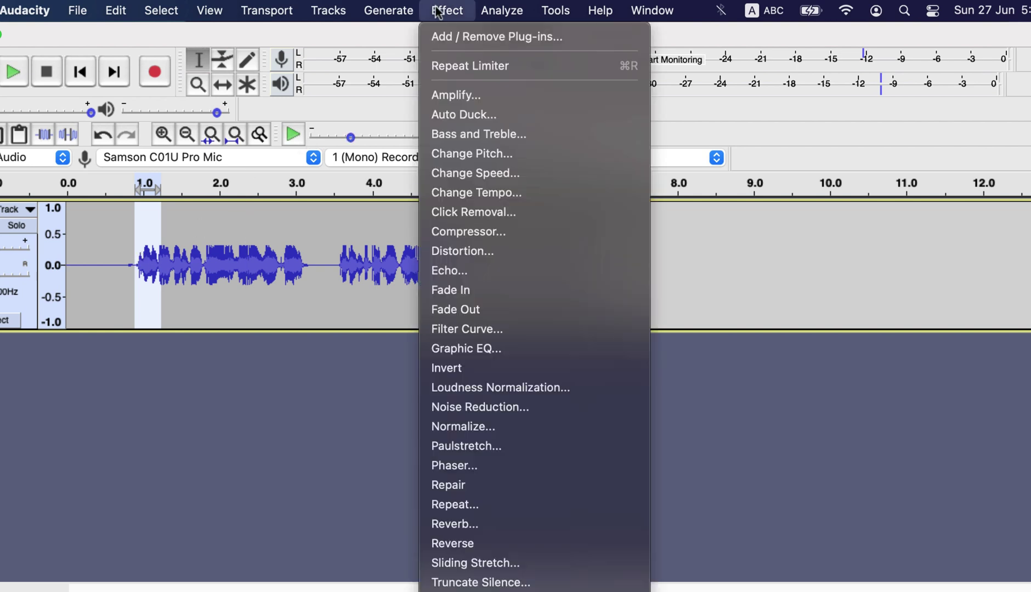
{"action": "left_click", "coordinate": [453, 91]}
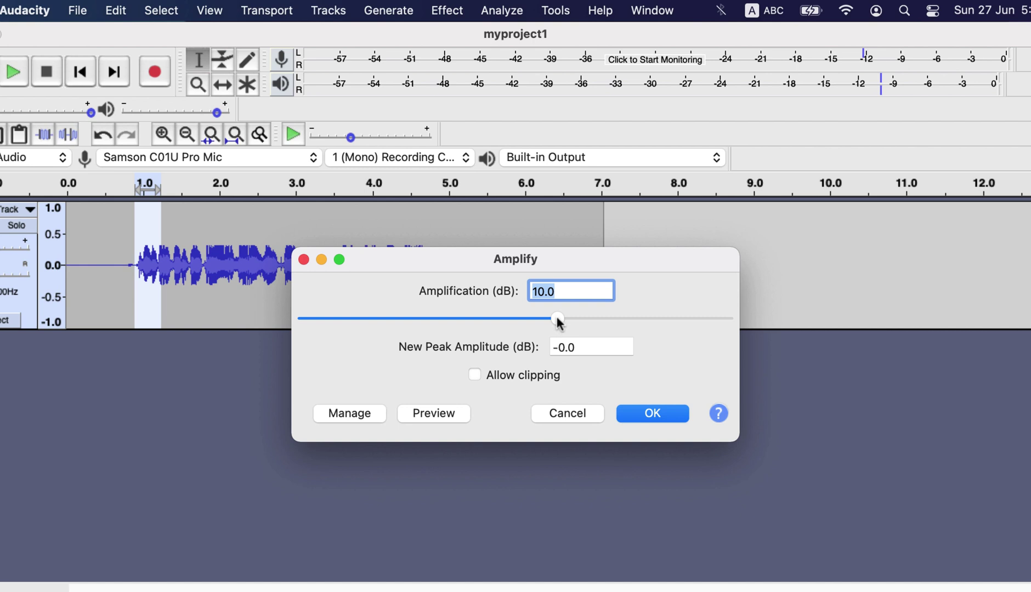
{"action": "left_click_drag", "start_coordinate": [557, 321], "coordinate": [598, 325]}
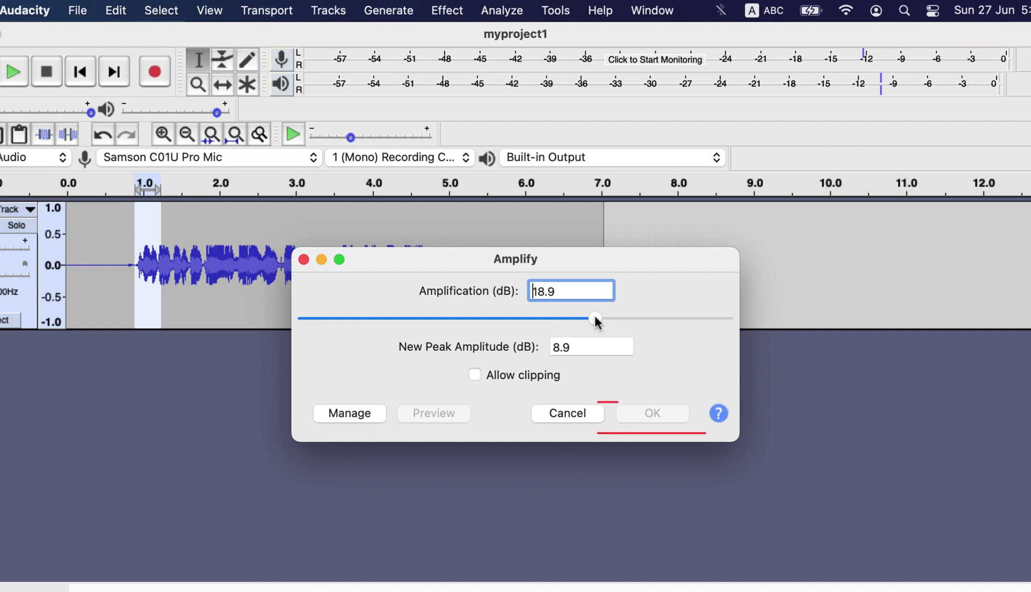
{"action": "left_click_drag", "start_coordinate": [595, 317], "coordinate": [553, 322]}
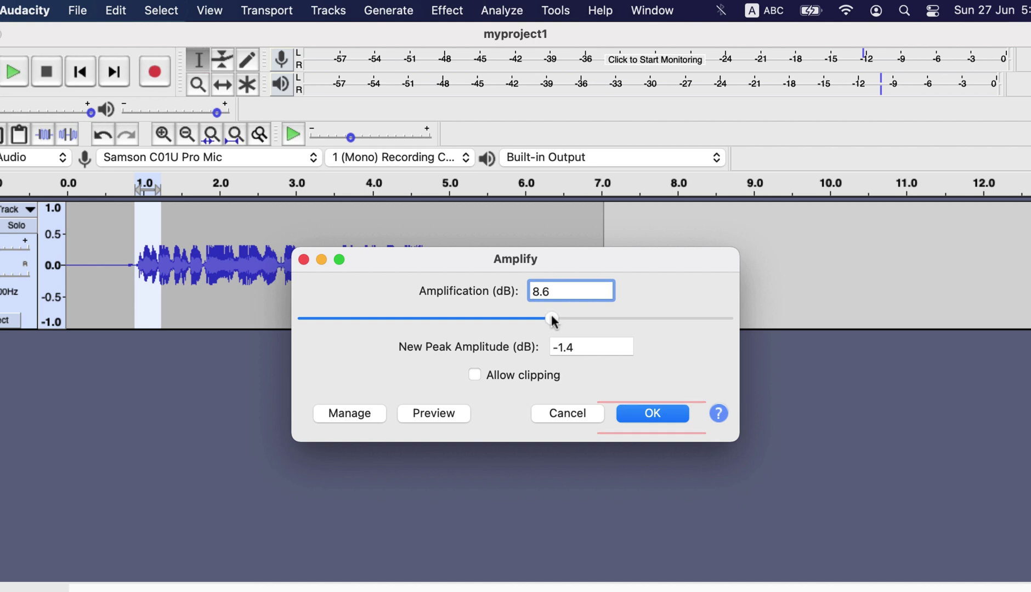
{"action": "left_click", "coordinate": [645, 415]}
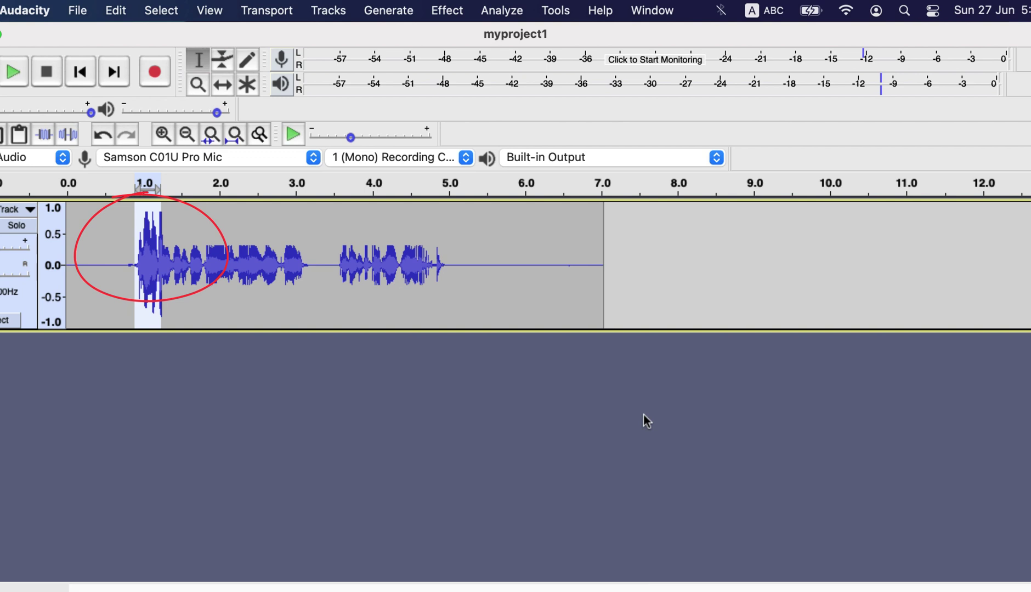
{"action": "key", "text": "super+z"}
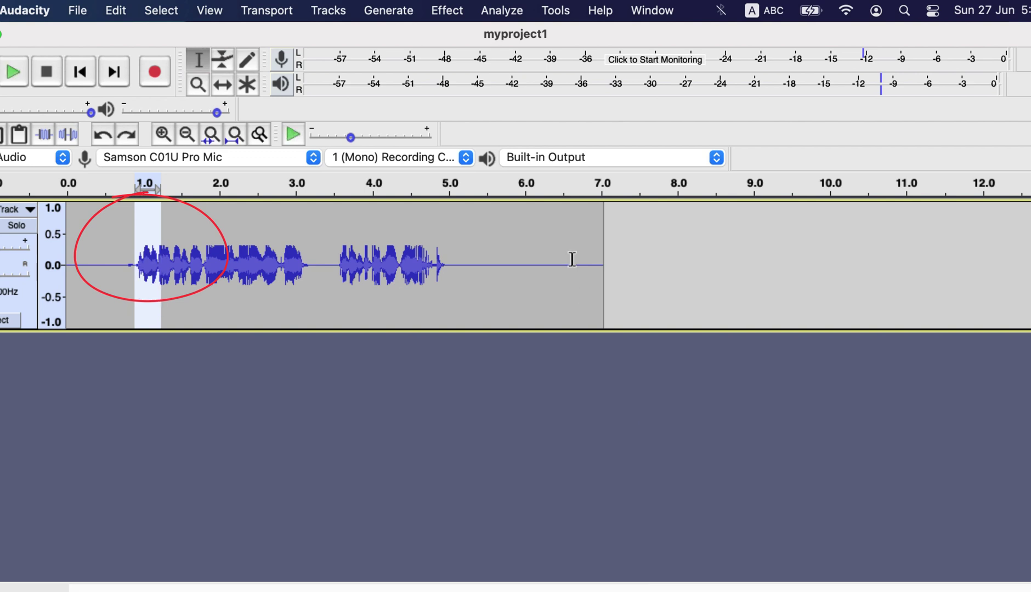
Reduce the volume of the selected start of the first phrase by applying Amplify with -6.0 dB
{"action": "left_click", "coordinate": [442, 9]}
{"action": "left_click", "coordinate": [460, 95]}
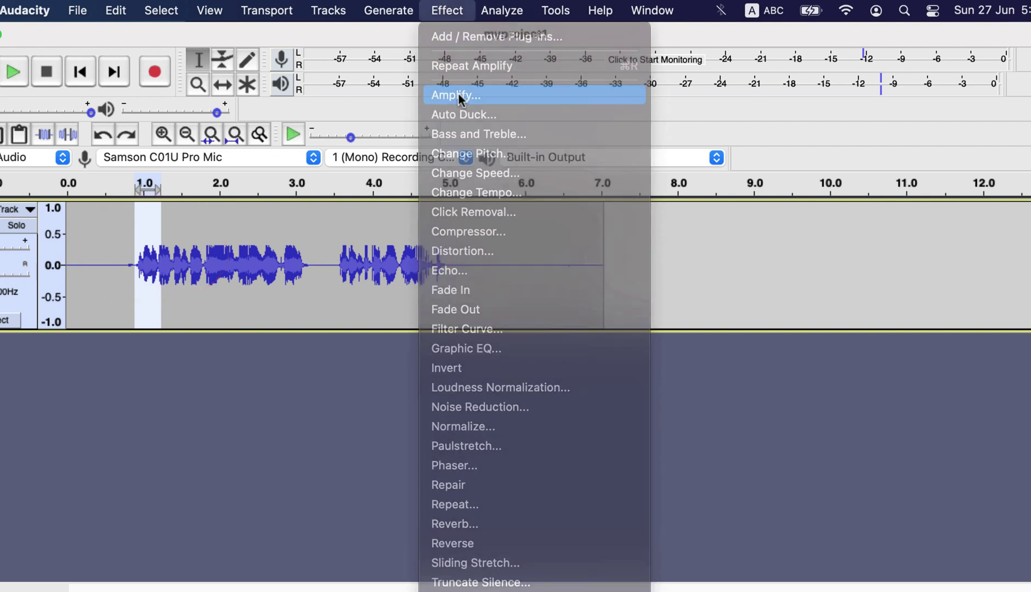
{"action": "left_click", "coordinate": [555, 319]}
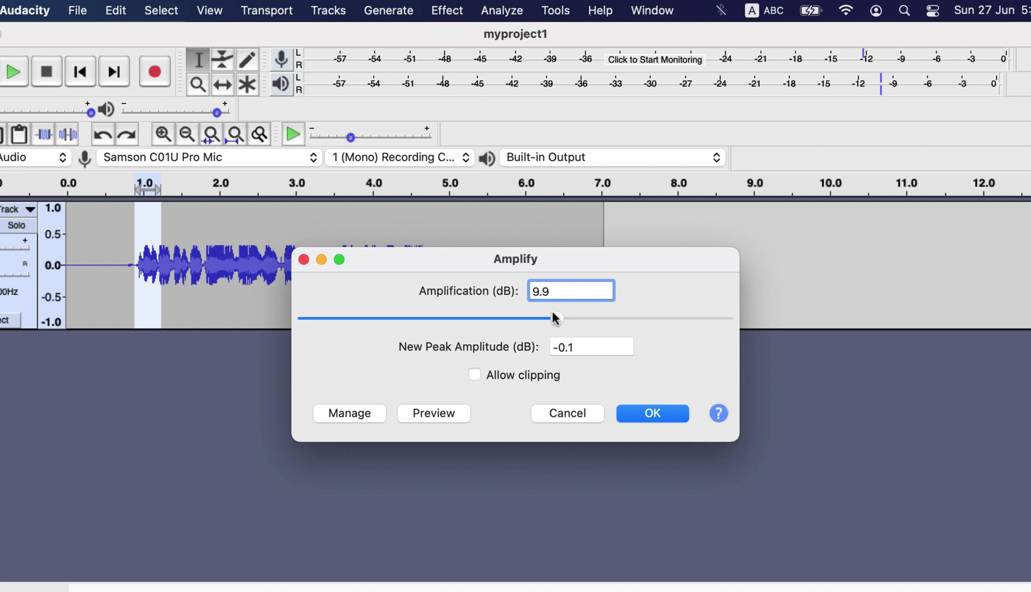
{"action": "left_click_drag", "start_coordinate": [555, 321], "coordinate": [487, 322]}
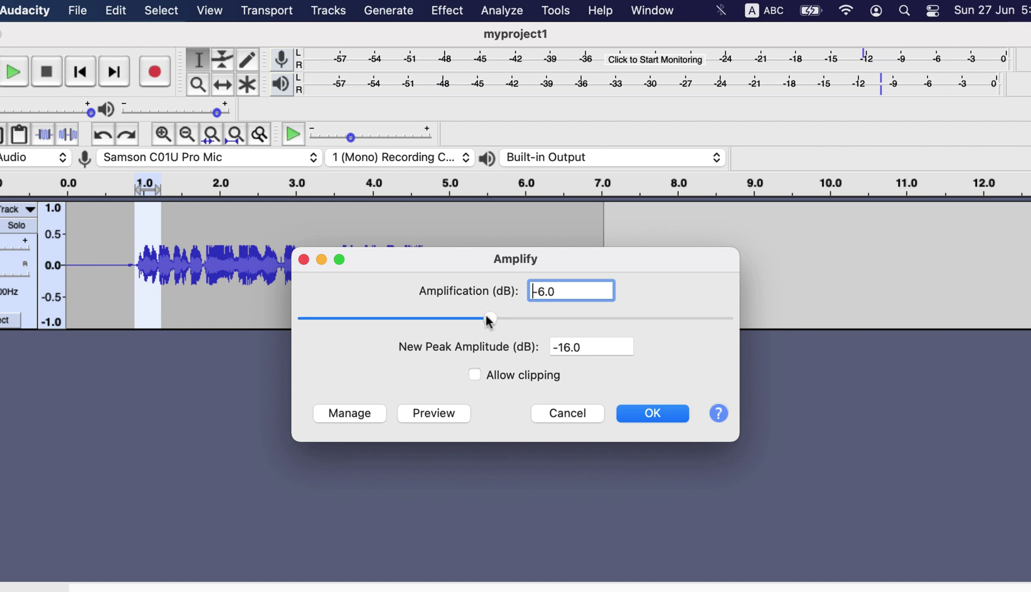
{"action": "left_click", "coordinate": [652, 416]}
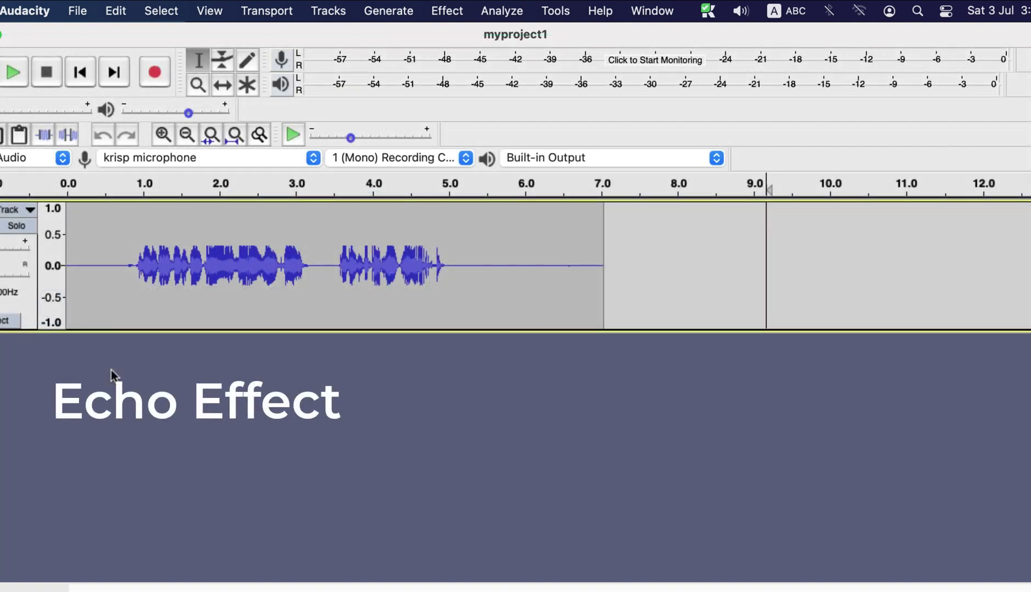
Open the Echo effect for the whole recording and read its manual page on delay time and decay factor
{"action": "double_click", "coordinate": [270, 295]}
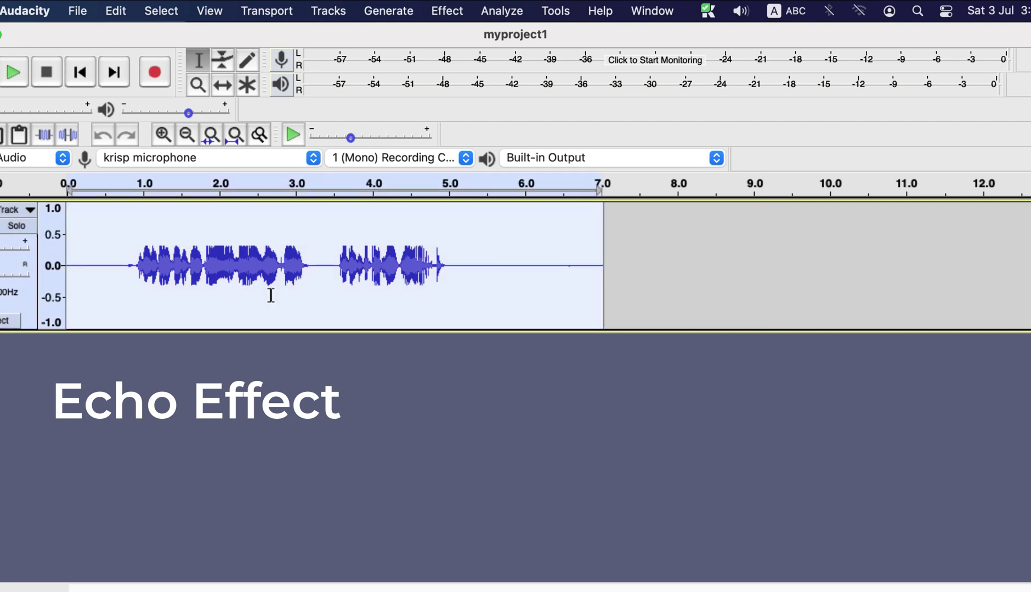
{"action": "left_click", "coordinate": [445, 11]}
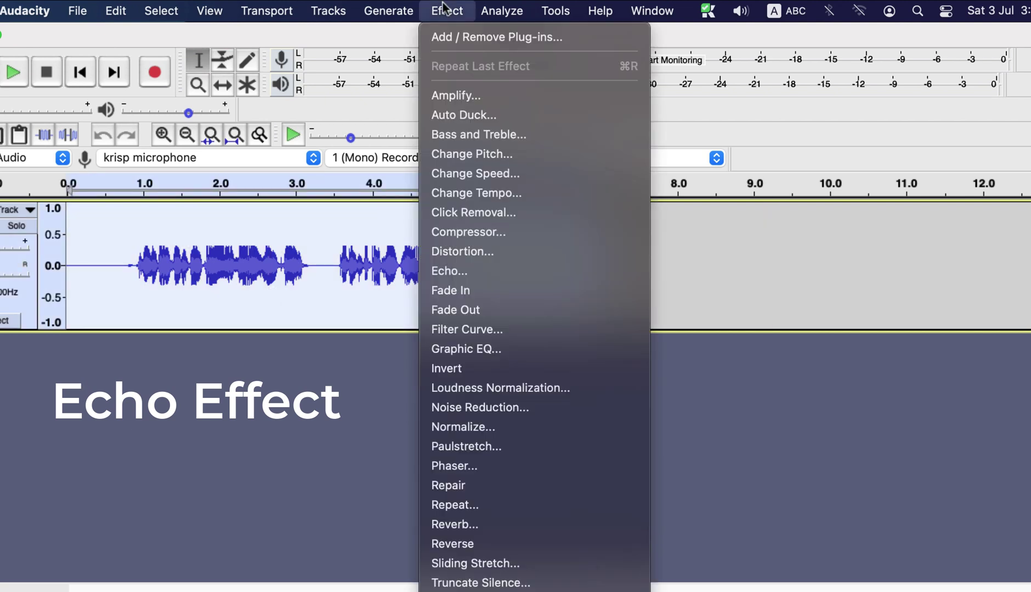
{"action": "left_click", "coordinate": [496, 277]}
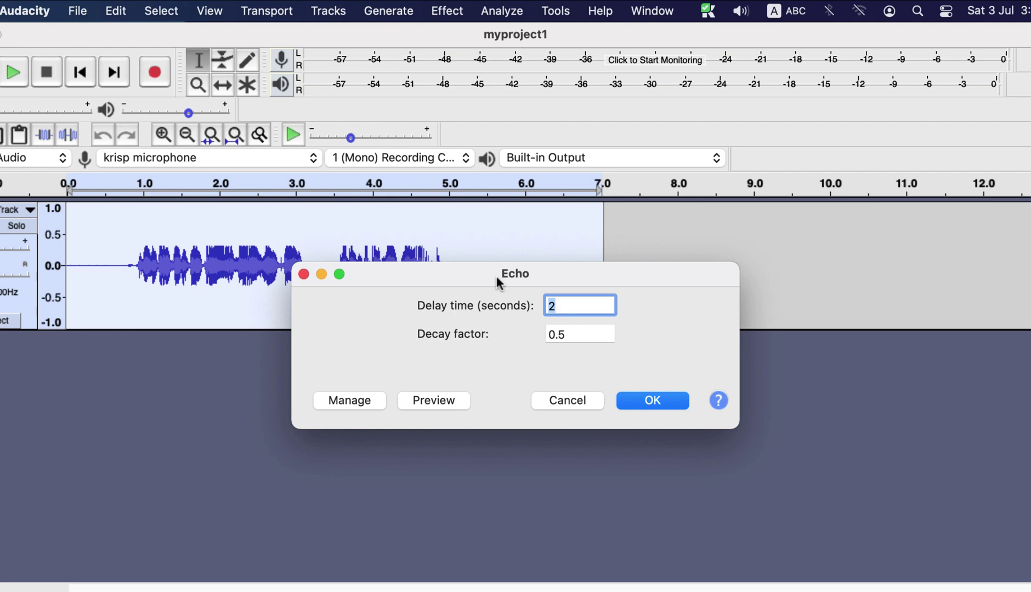
{"action": "left_click_drag", "start_coordinate": [497, 277], "coordinate": [443, 345]}
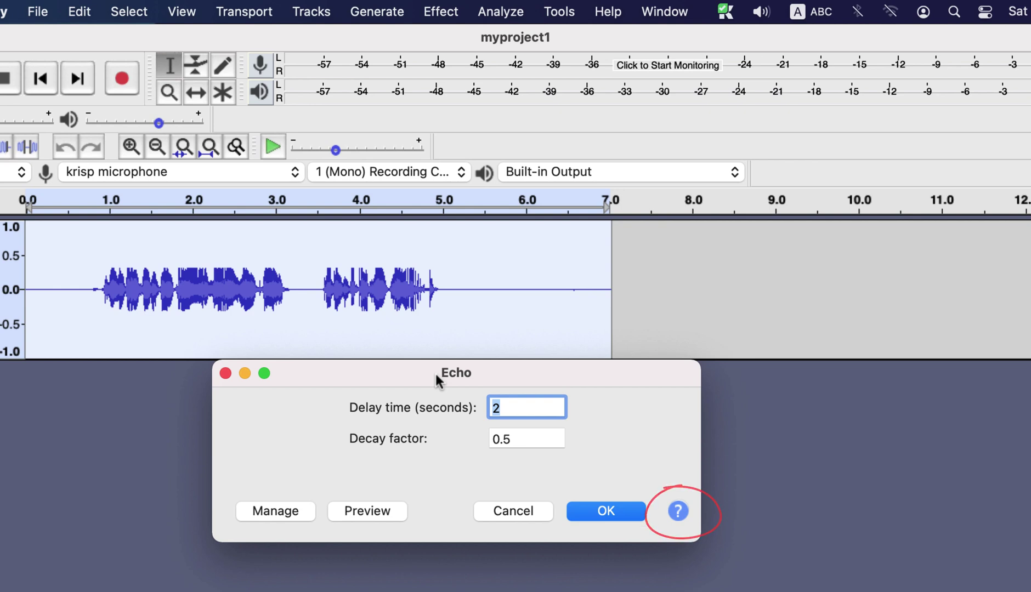
{"action": "left_click", "coordinate": [686, 514]}
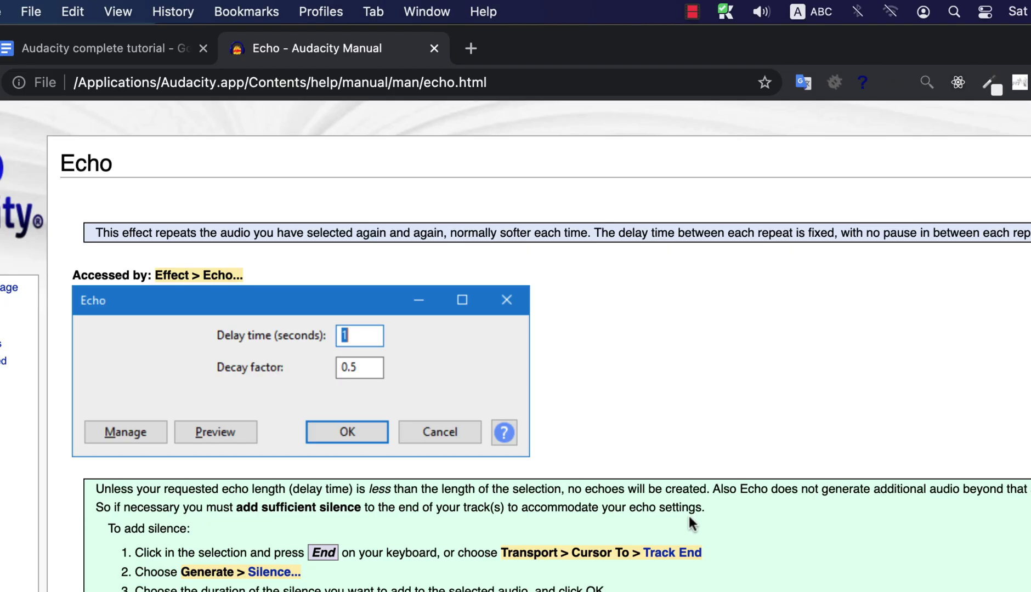
{"action": "scroll", "coordinate": [687, 514], "scroll_direction": "down", "scroll_amount": 5}
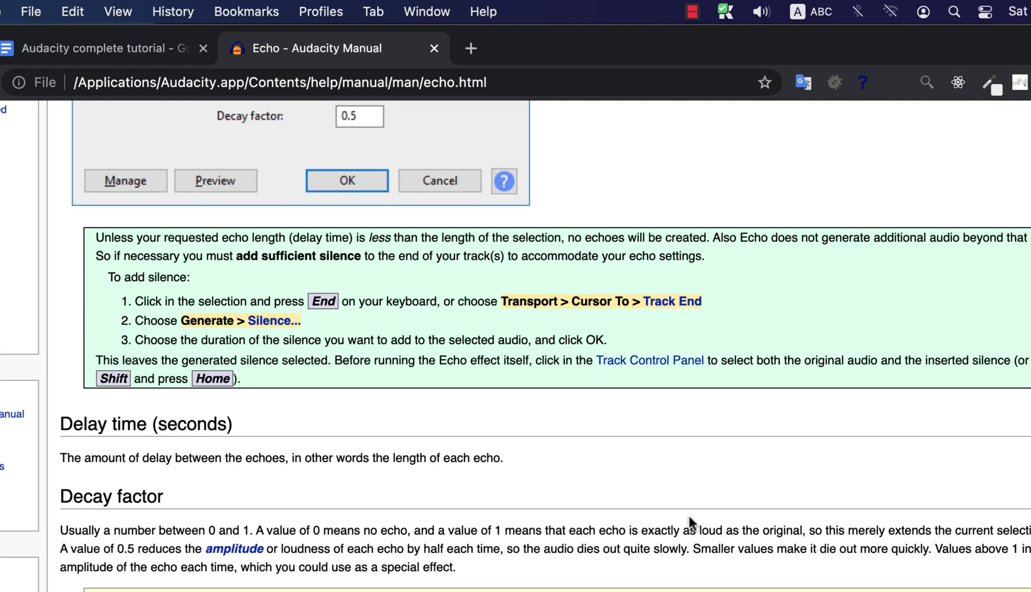
{"action": "scroll", "coordinate": [689, 516], "scroll_direction": "down", "scroll_amount": 1}
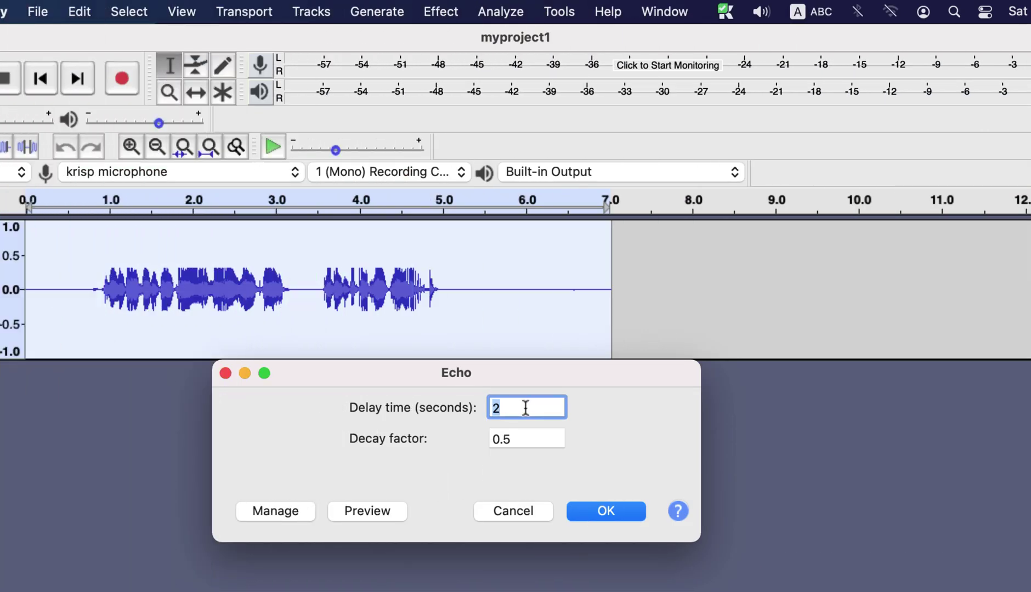
Preview and apply the Echo with a 1-second delay time and a 0.5 decay factor, and undo it
{"action": "type", "text": "1"}
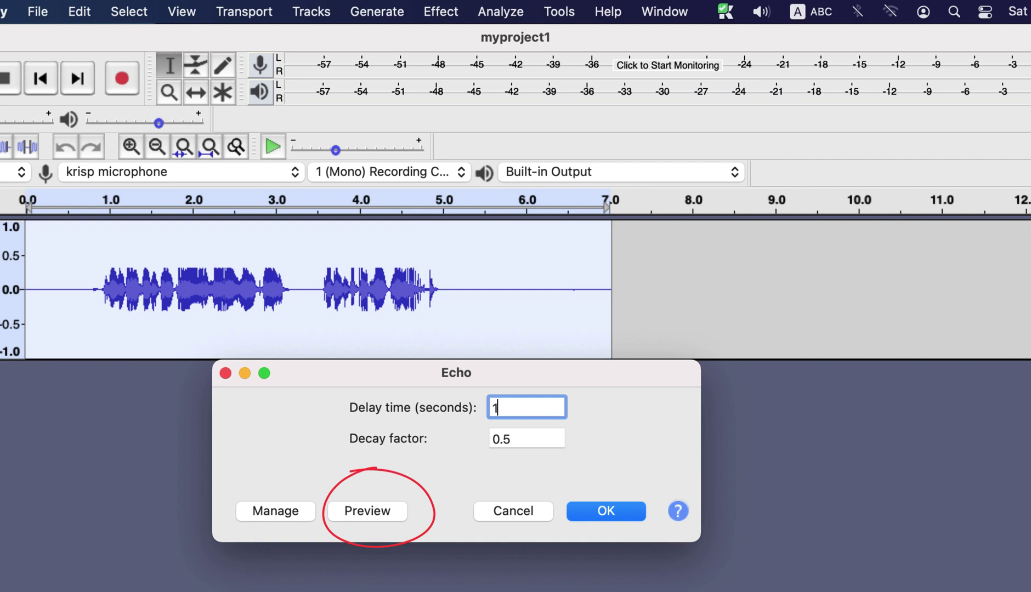
{"action": "left_click", "coordinate": [372, 514]}
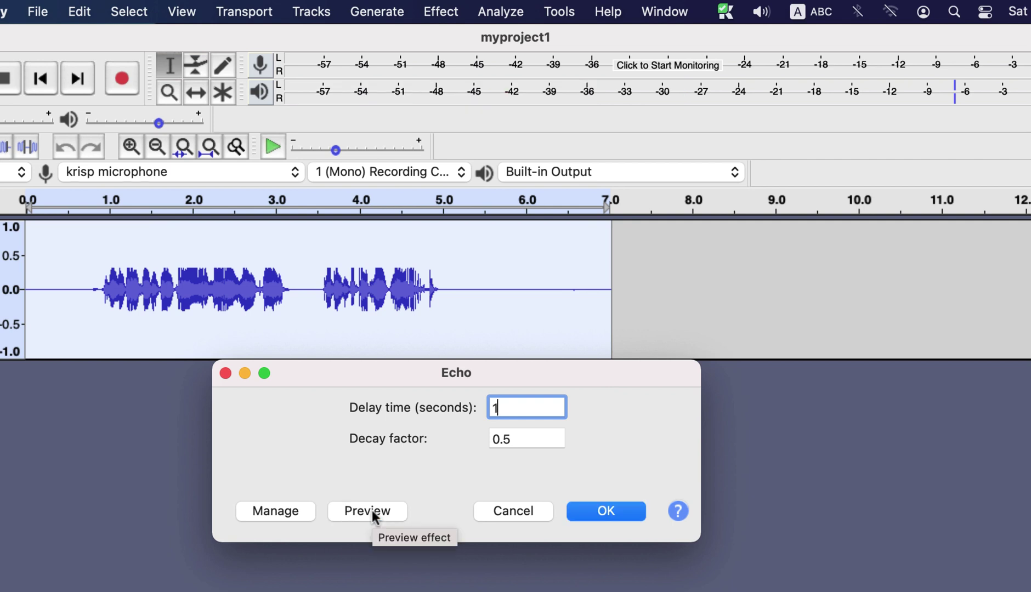
{"action": "left_click", "coordinate": [607, 512]}
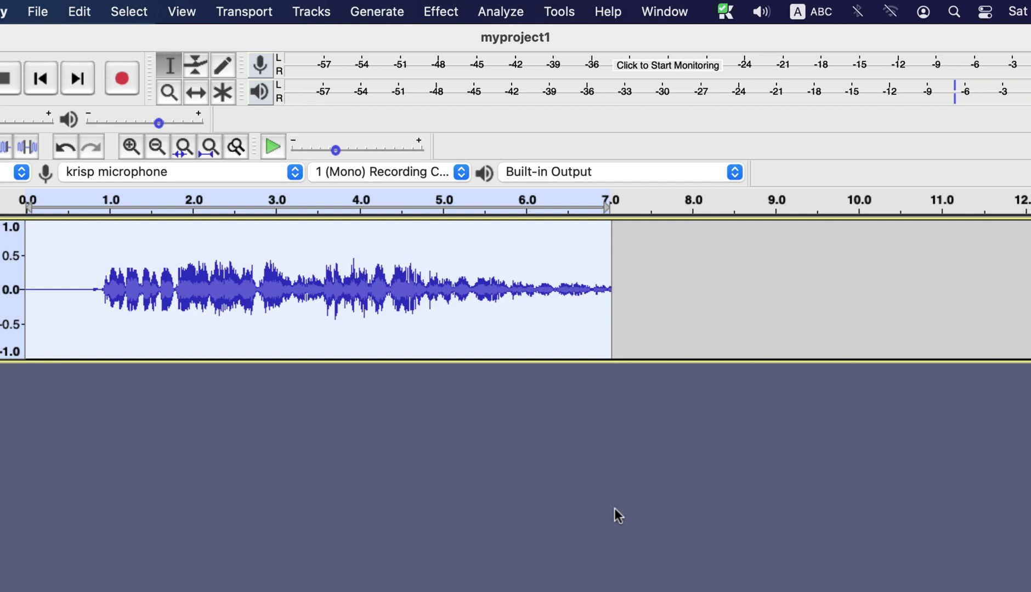
{"action": "key", "text": "super+z"}
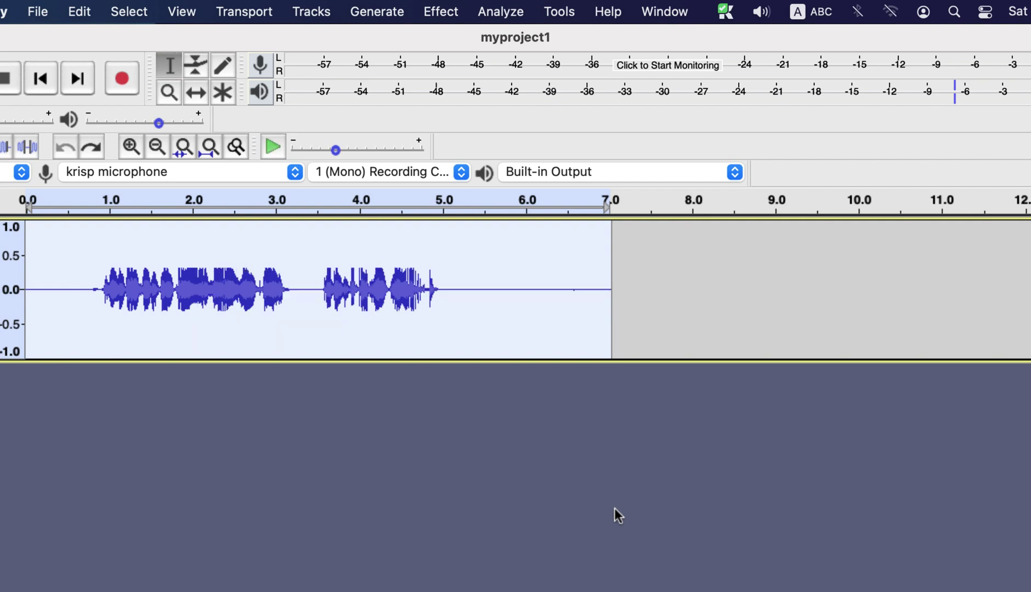
Apply the Echo to the whole recording with a delay time of 2 seconds and a decay factor of 0.5
{"action": "left_click", "coordinate": [441, 11]}
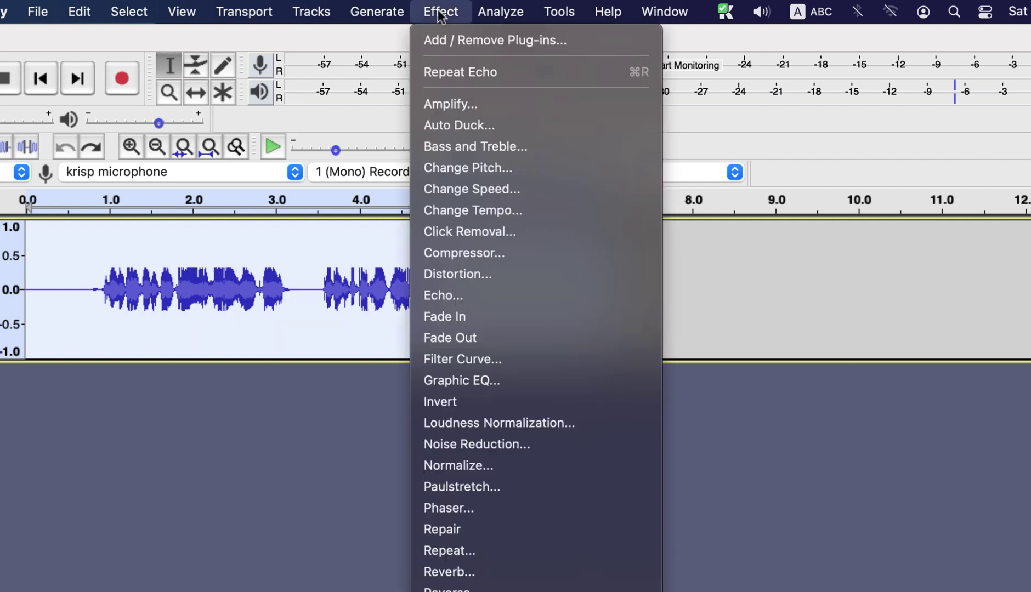
{"action": "left_click", "coordinate": [467, 295]}
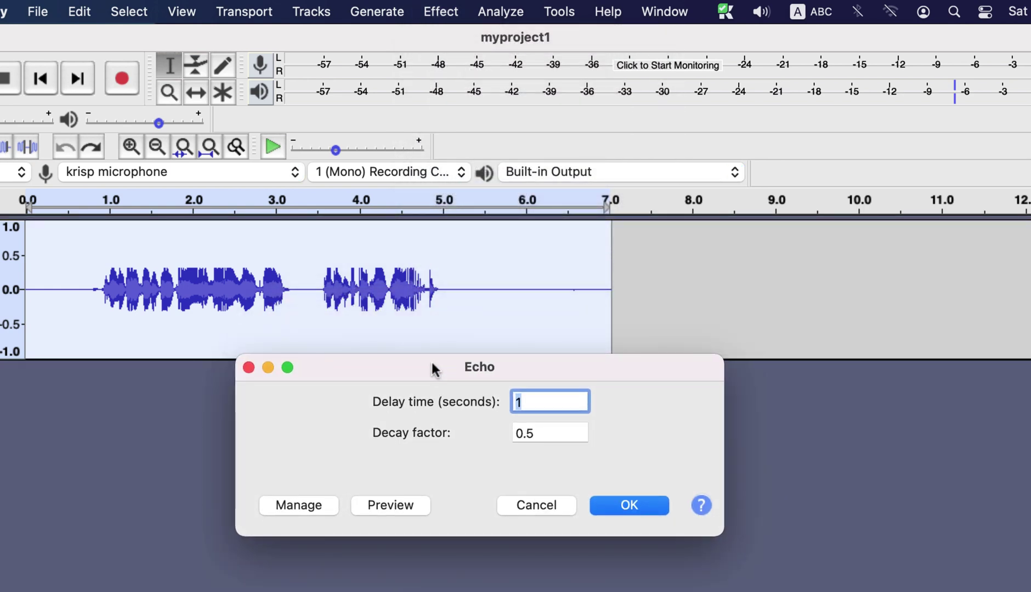
{"action": "left_click", "coordinate": [536, 399]}
{"action": "key", "text": "BackSpace"}
{"action": "type", "text": "2"}
{"action": "left_click", "coordinate": [537, 398]}
{"action": "left_click", "coordinate": [618, 503]}
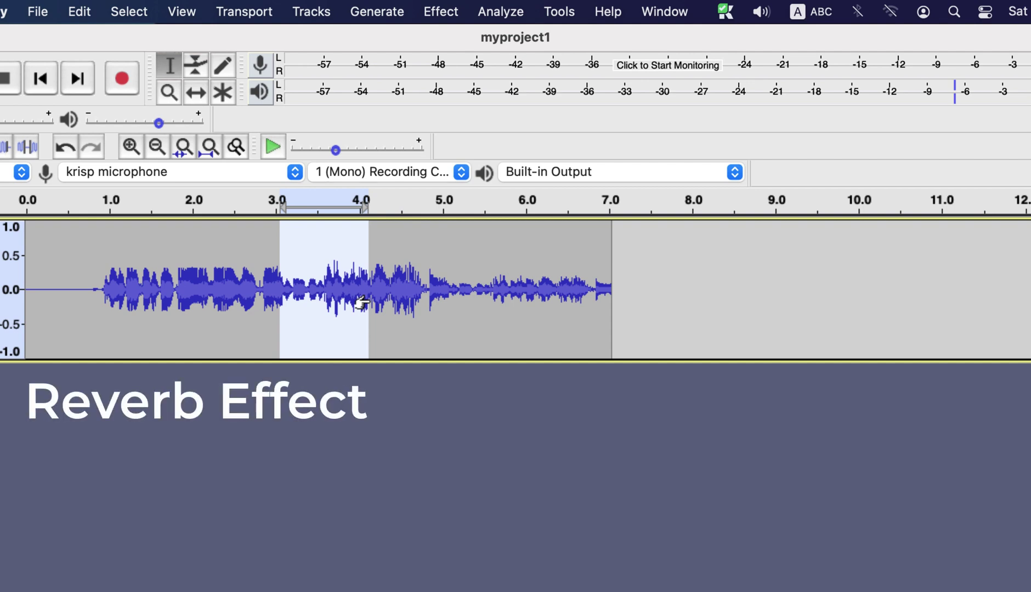
Undo the last Echo and try out the Vocal II factory preset in the Reverb effect
{"action": "key", "text": "super+z"}
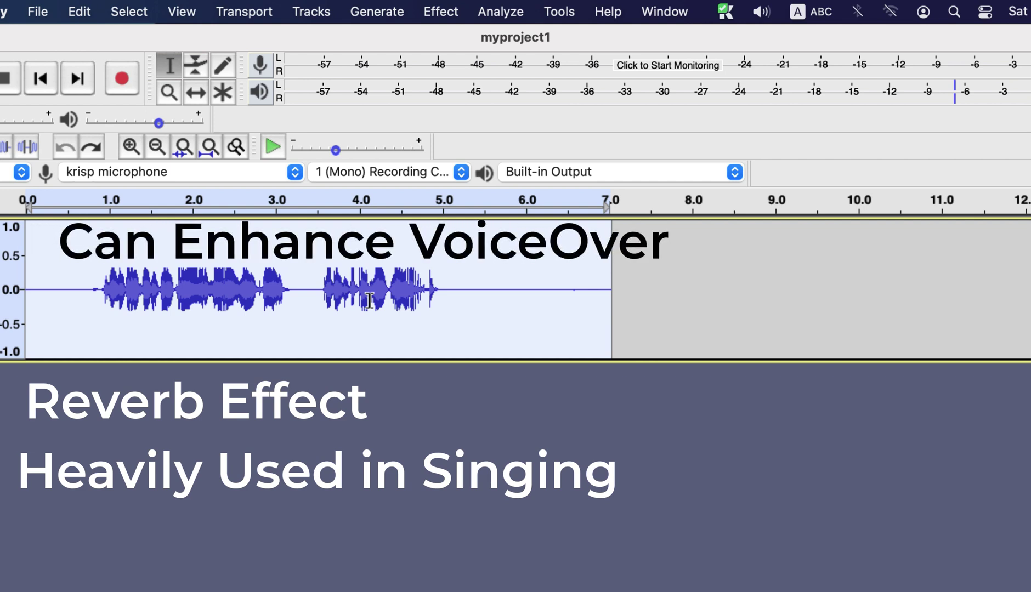
{"action": "left_click", "coordinate": [433, 13]}
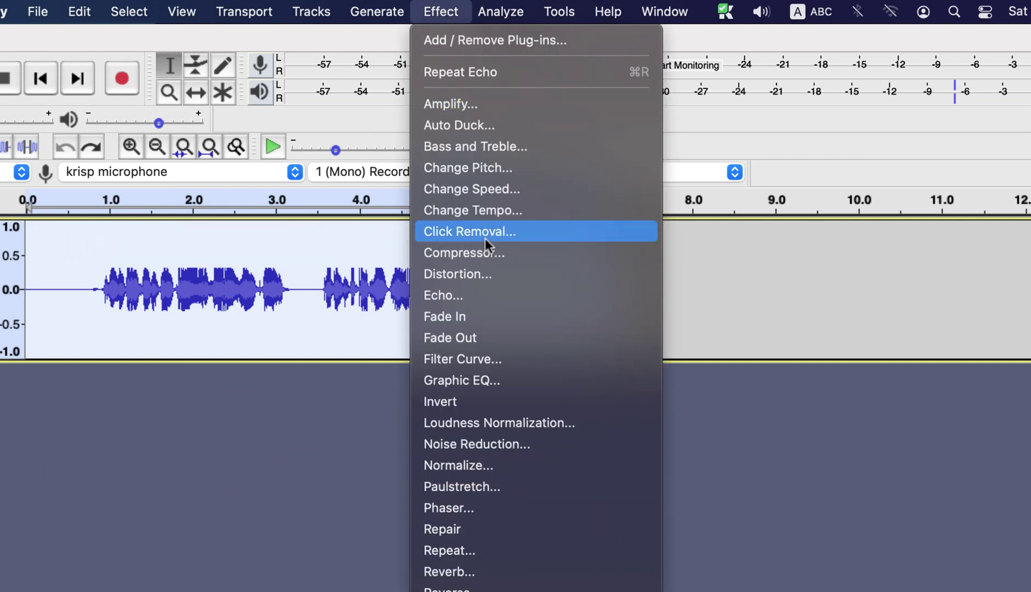
{"action": "left_click", "coordinate": [493, 573]}
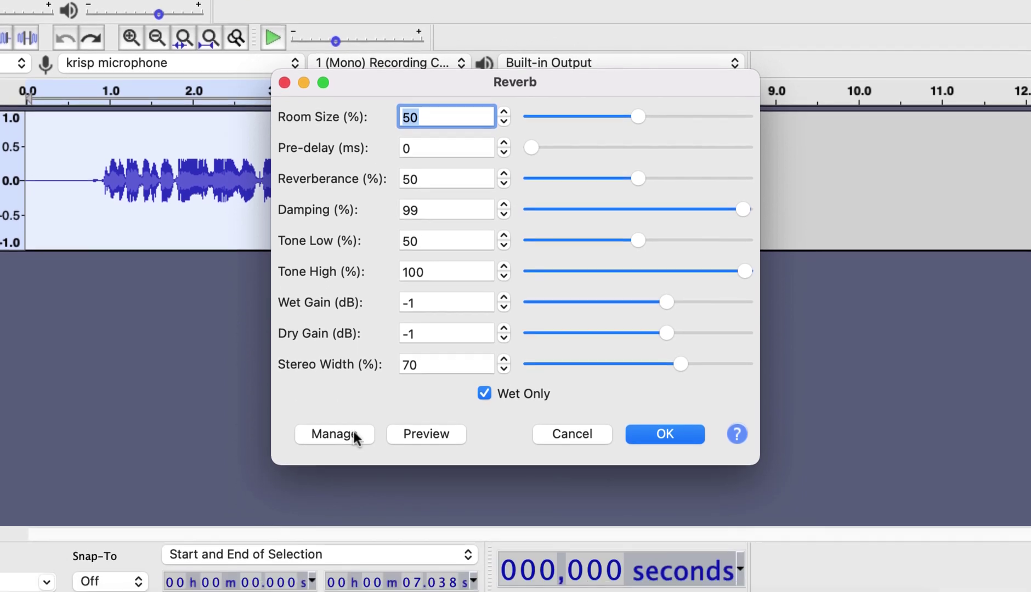
{"action": "left_click", "coordinate": [345, 542]}
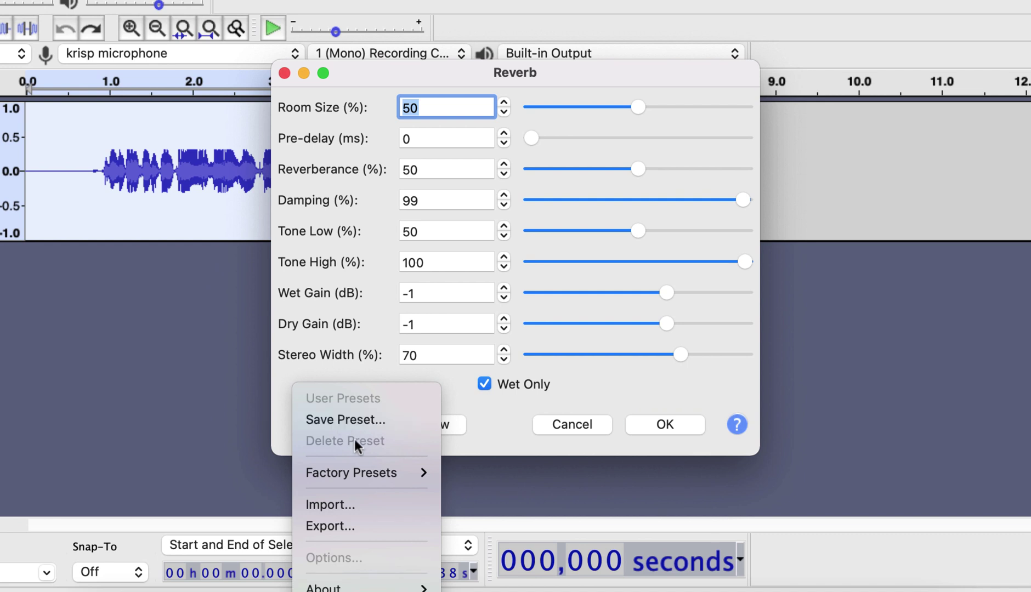
{"action": "mouse_move", "coordinate": [379, 478]}
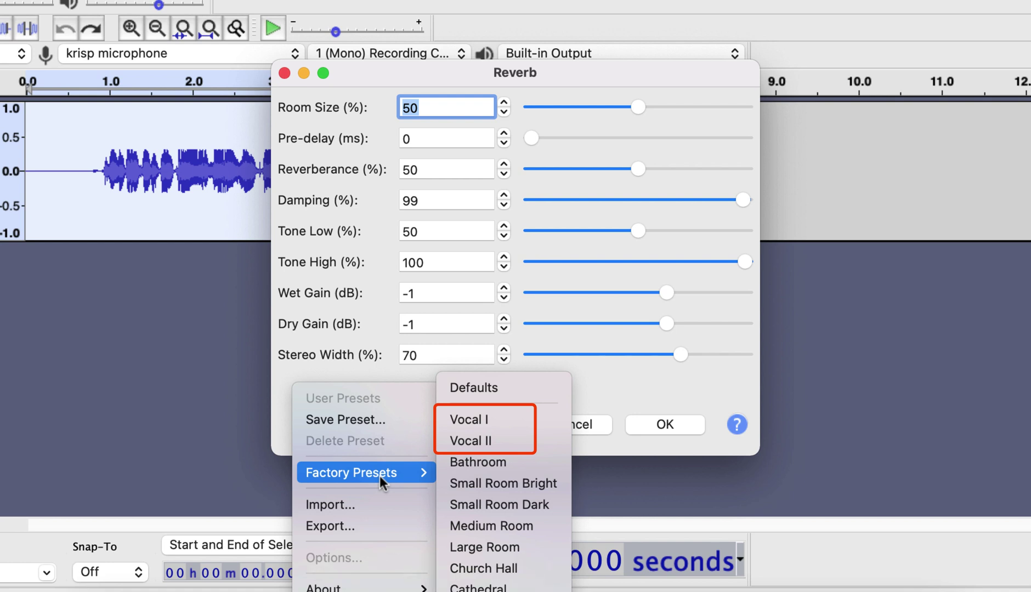
{"action": "left_click", "coordinate": [483, 432]}
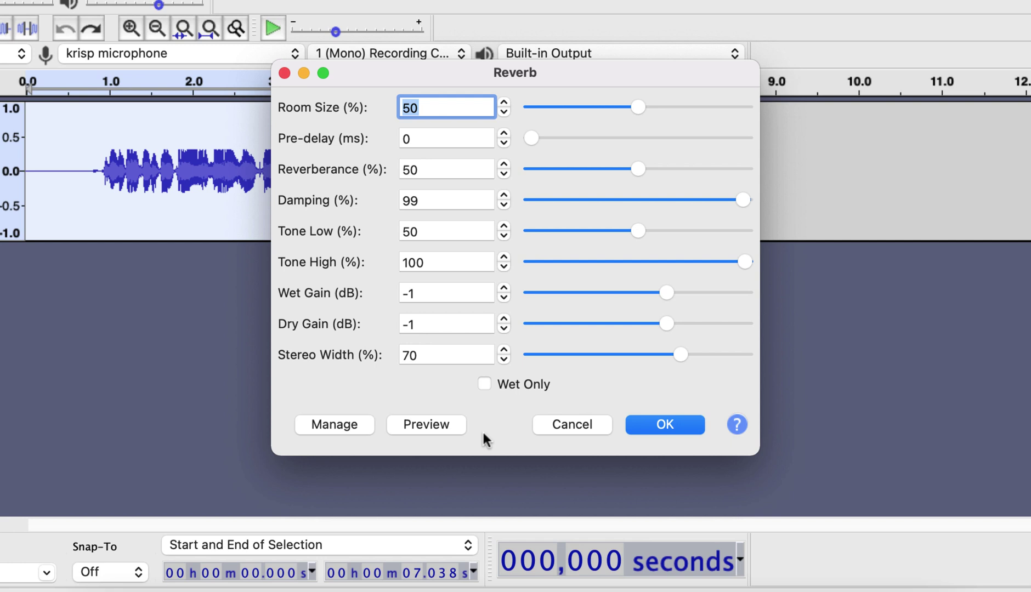
{"action": "mouse_move", "coordinate": [746, 261]}
{"action": "left_mouse_down"}
{"action": "mouse_move", "coordinate": [714, 264]}
{"action": "mouse_move", "coordinate": [749, 259]}
{"action": "left_mouse_up"}
{"action": "left_click", "coordinate": [592, 425]}
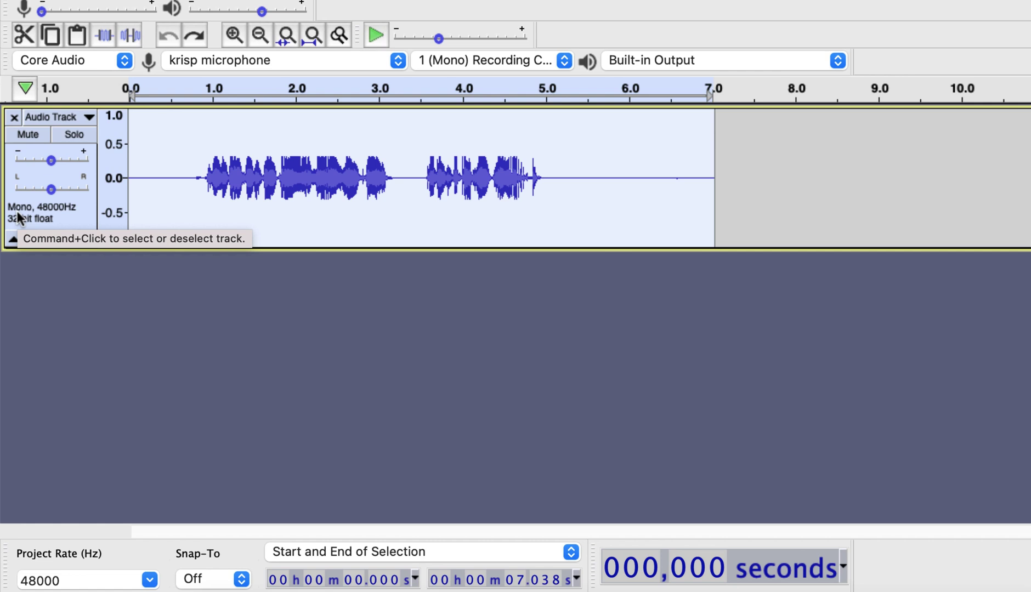
Duplicate the mono audio track and combine the two copies into one stereo track
{"action": "key", "text": "super+d"}
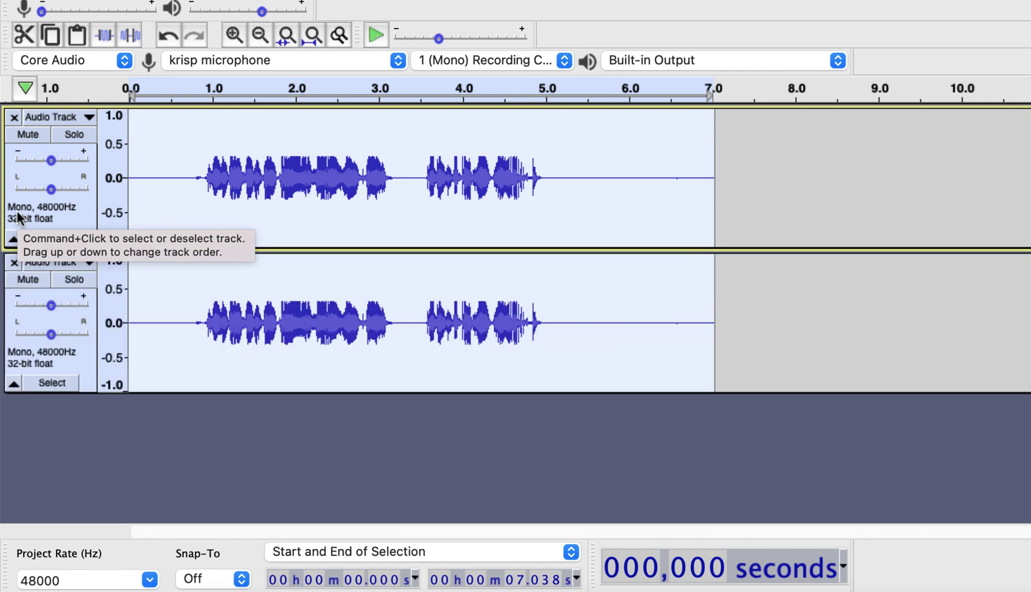
{"action": "left_click", "coordinate": [71, 118]}
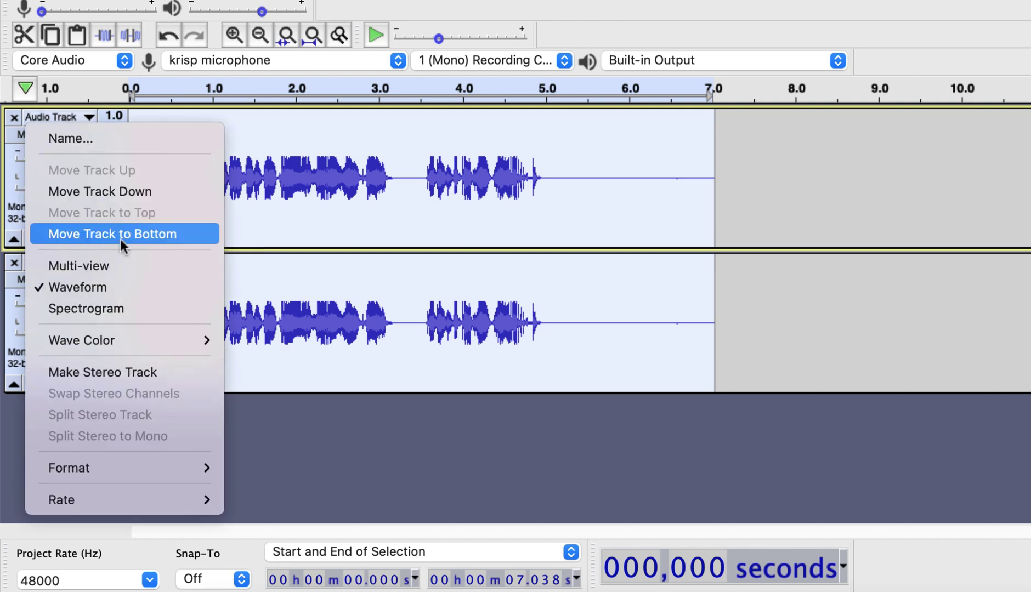
{"action": "left_click", "coordinate": [165, 363]}
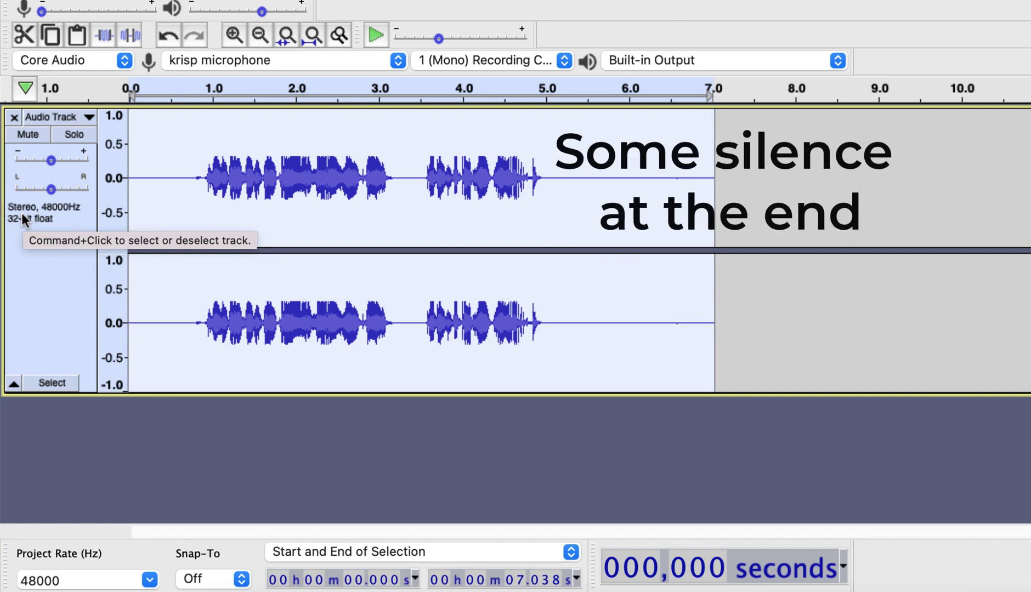
Insert 5 seconds of generated silence in the quiet part at the end of the stereo track, at about 6.1 seconds
{"action": "left_click", "coordinate": [588, 204]}
{"action": "left_click_drag", "start_coordinate": [594, 179], "coordinate": [685, 195]}
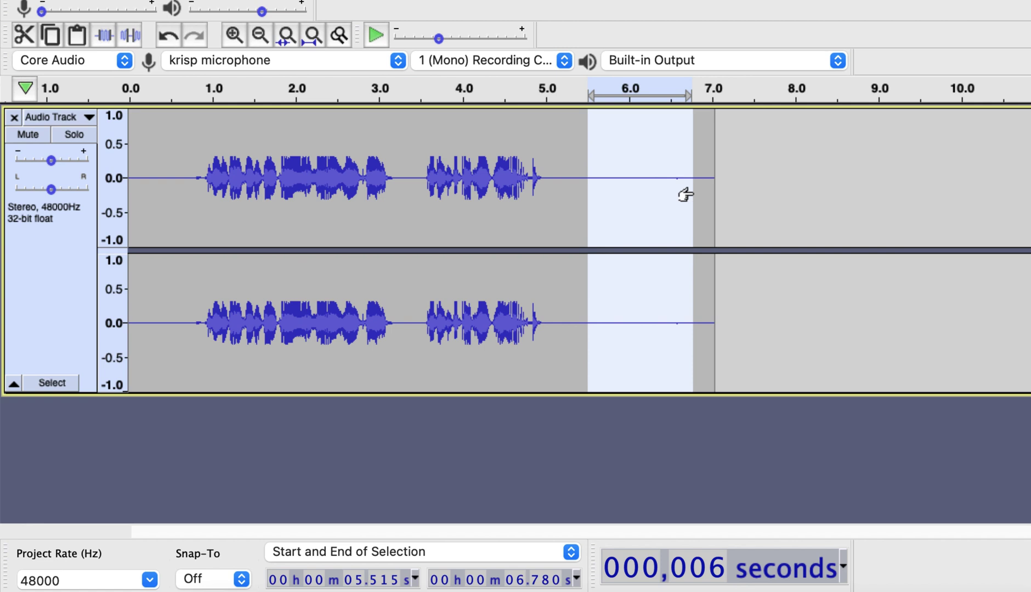
{"action": "left_click", "coordinate": [641, 176]}
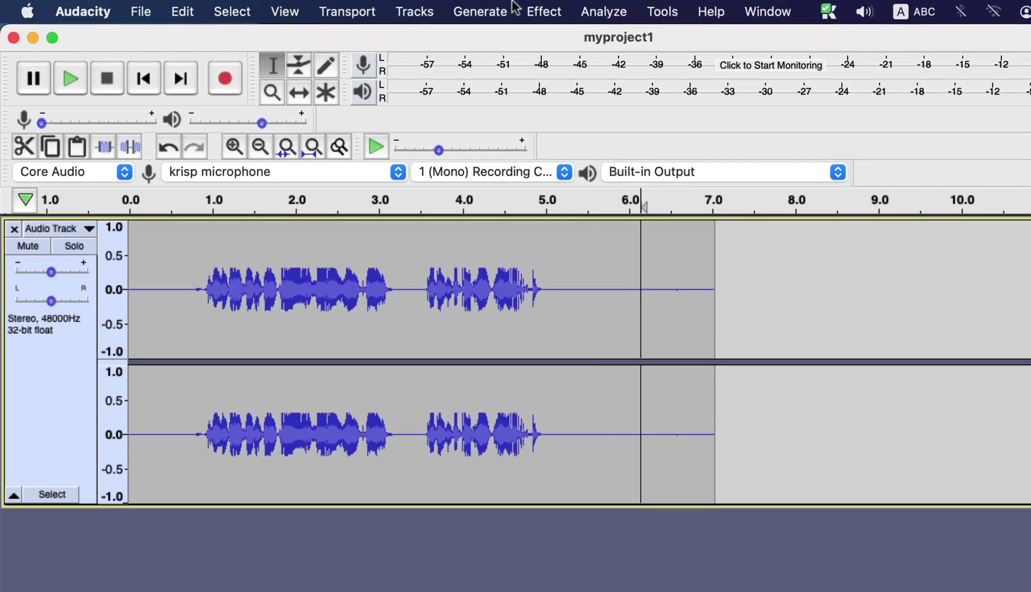
{"action": "left_click", "coordinate": [493, 11]}
{"action": "left_click", "coordinate": [493, 134]}
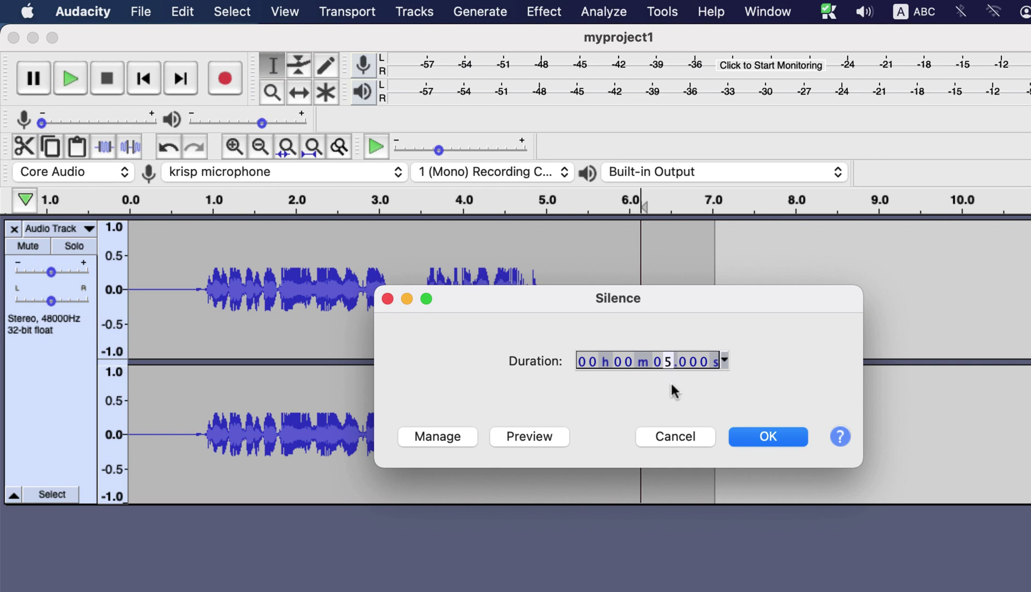
{"action": "left_click", "coordinate": [778, 433]}
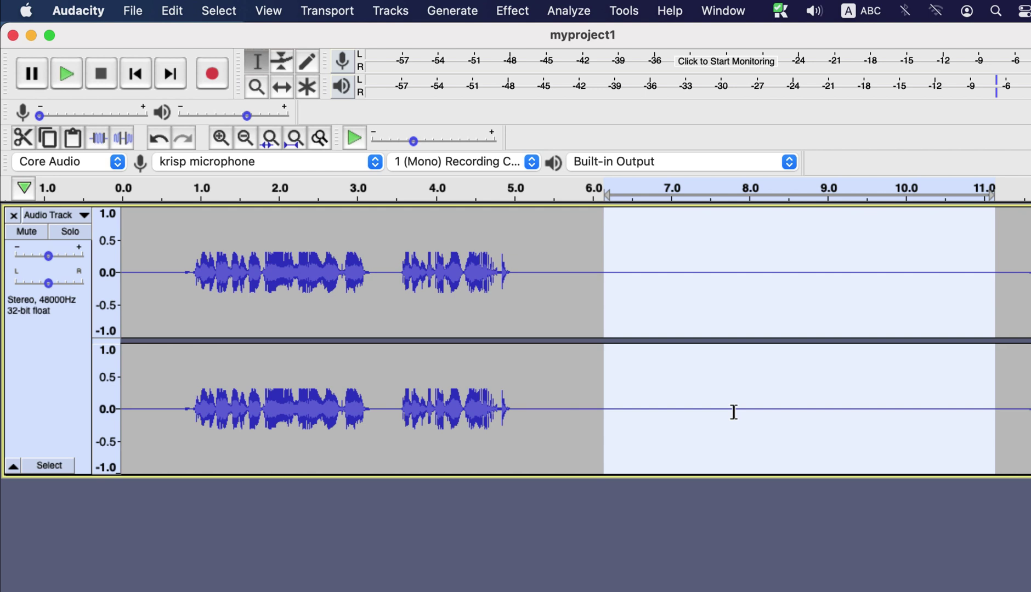
Apply the Reverb effect with the Church Hall factory preset to the whole stereo track
{"action": "double_click", "coordinate": [543, 294]}
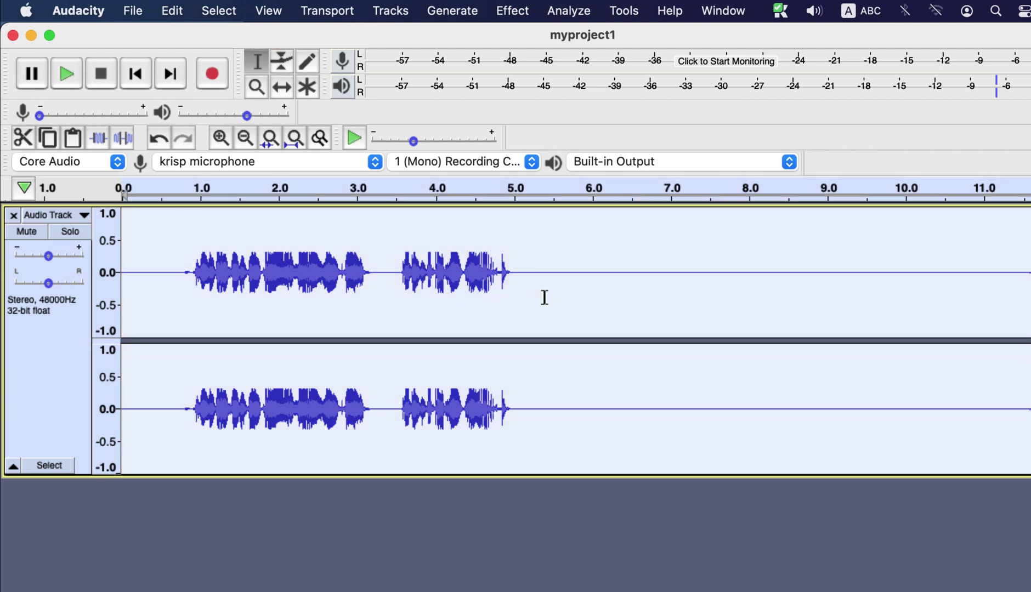
{"action": "left_click", "coordinate": [530, 9]}
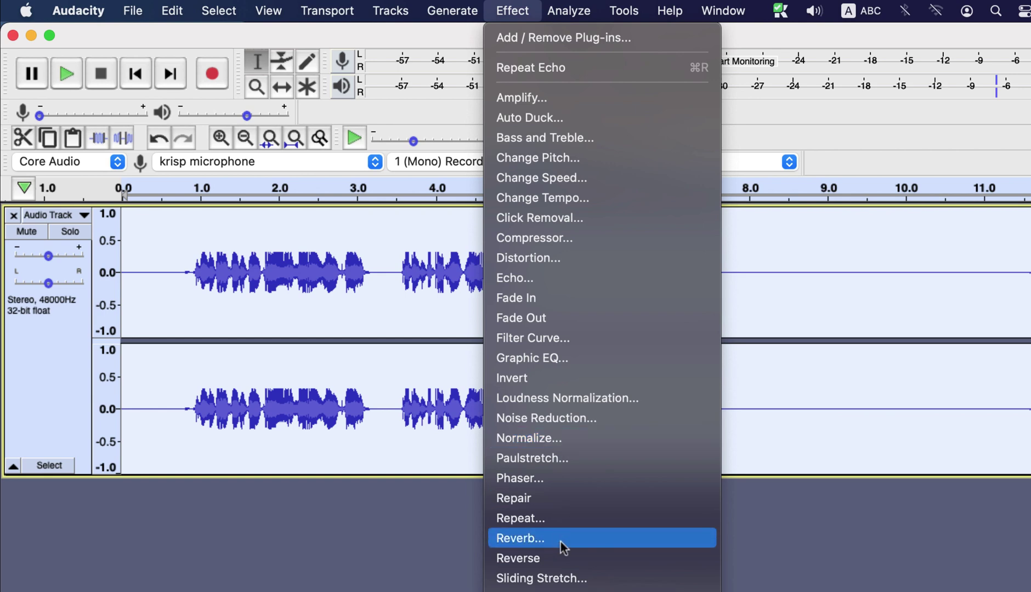
{"action": "left_click", "coordinate": [561, 542]}
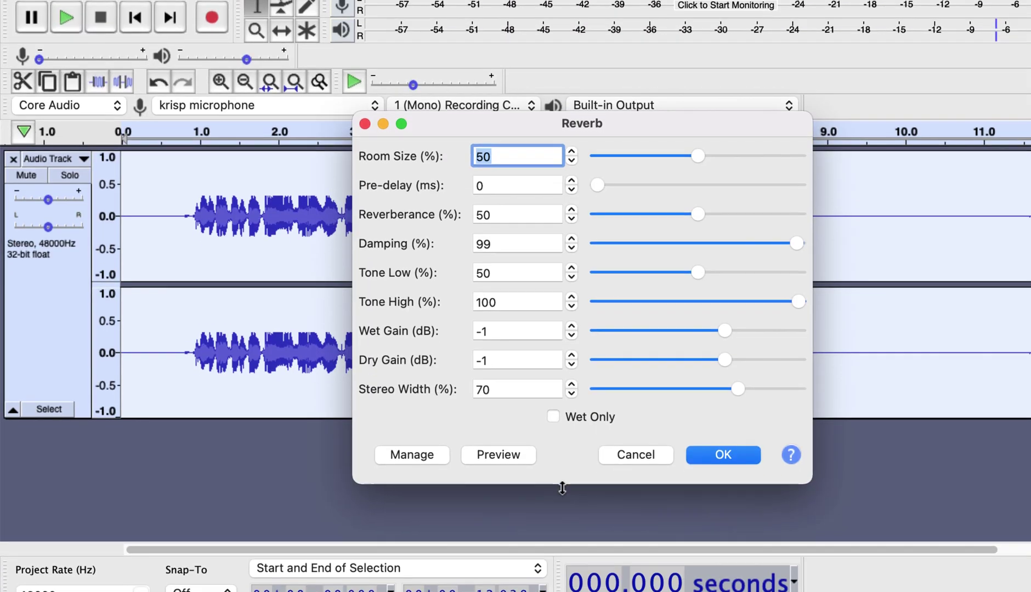
{"action": "left_click", "coordinate": [414, 456]}
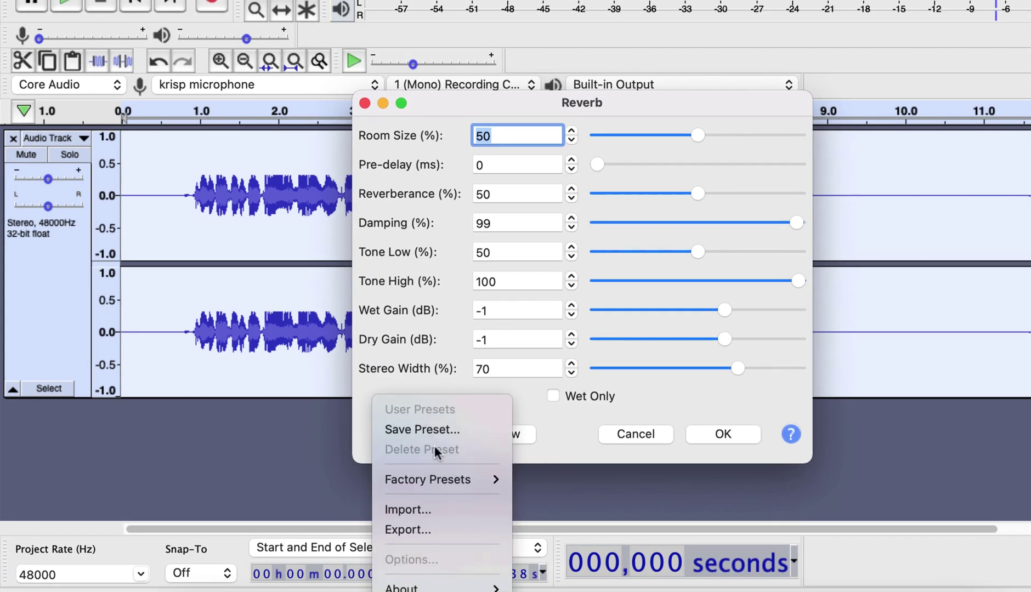
{"action": "mouse_move", "coordinate": [455, 477]}
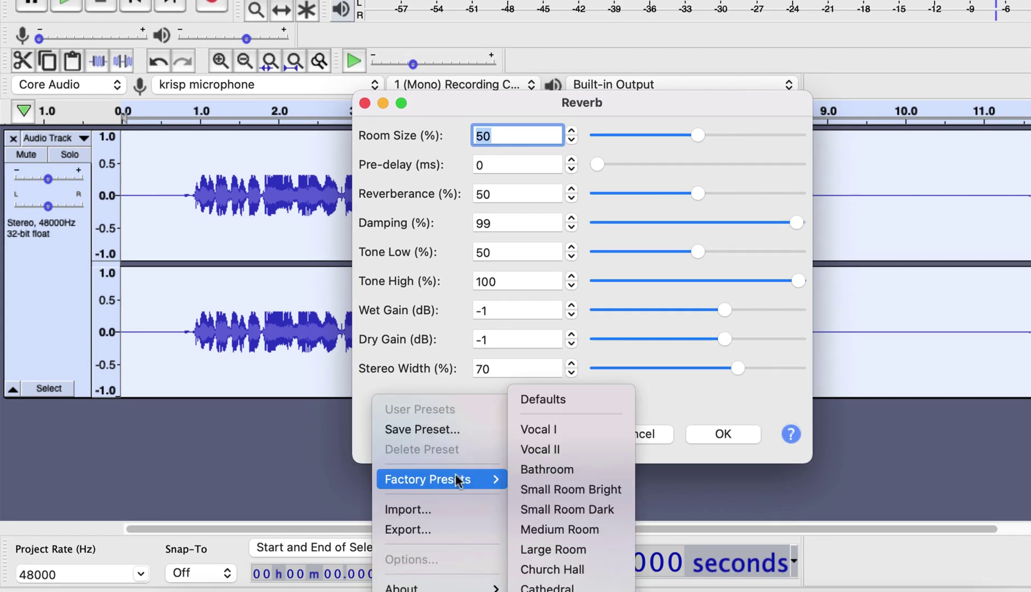
{"action": "left_click", "coordinate": [565, 576]}
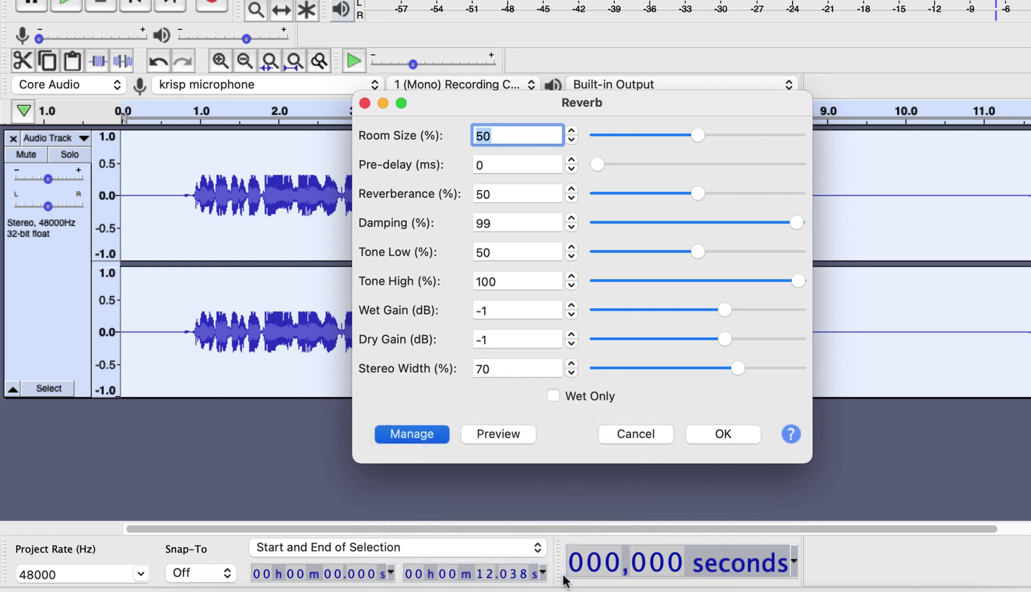
{"action": "left_click", "coordinate": [734, 431]}
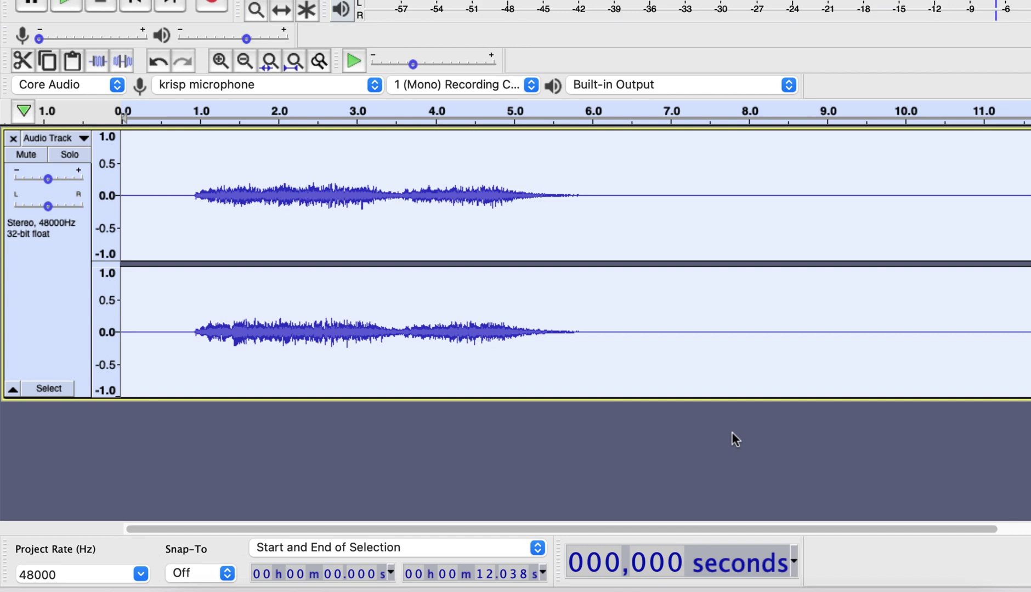
Play the track with reverb from about 0.6 seconds, just before the first phrase, and stop playback
{"action": "left_click", "coordinate": [169, 193]}
{"action": "key", "text": "space"}
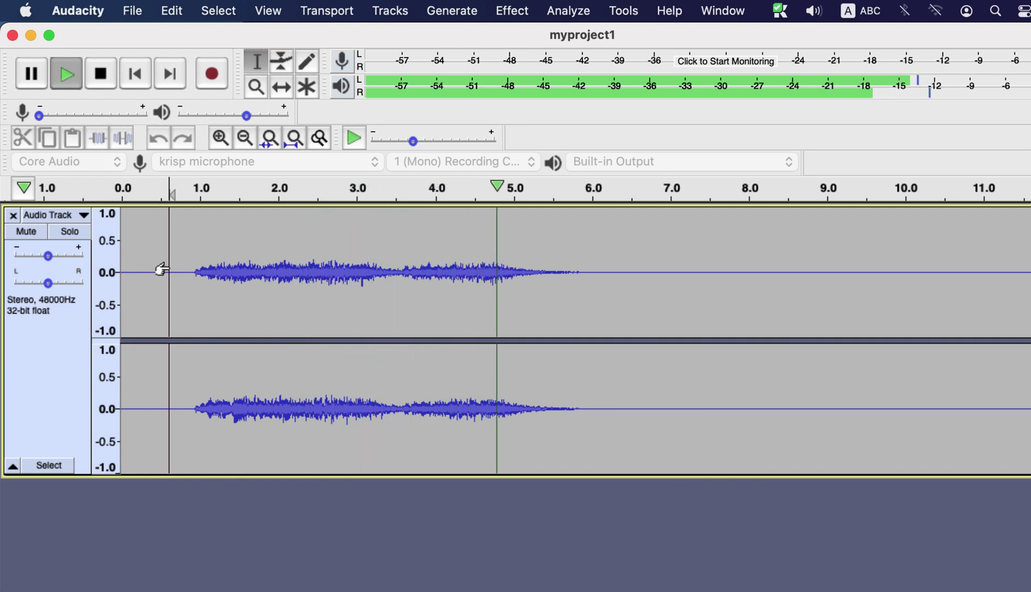
{"action": "key", "text": "space"}
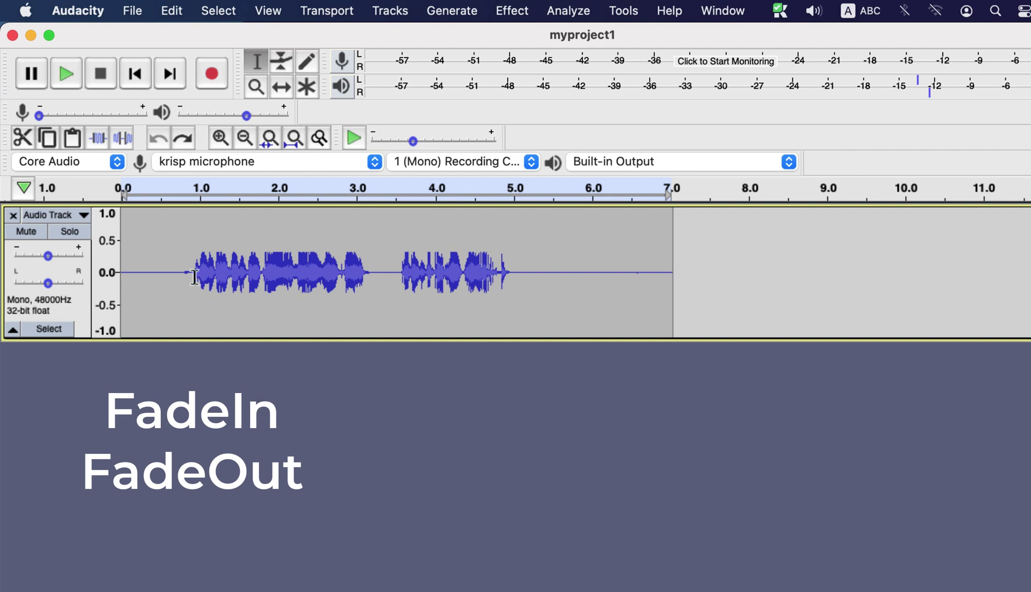
Apply Fade In to the start of the first phrase, from about 0.8 to 1.5 seconds
{"action": "left_click_drag", "start_coordinate": [188, 275], "coordinate": [240, 277]}
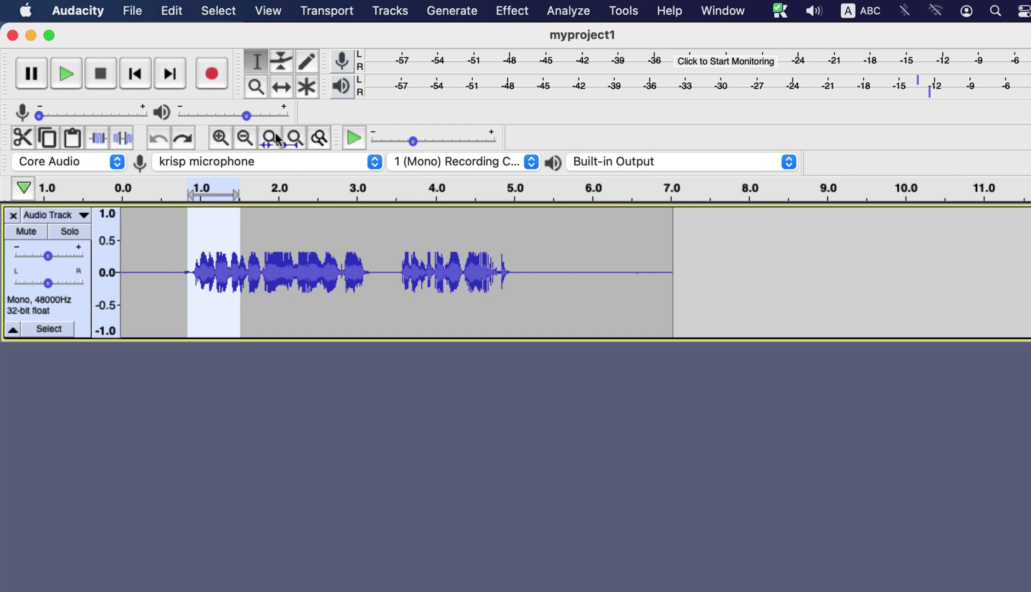
{"action": "left_click", "coordinate": [511, 11]}
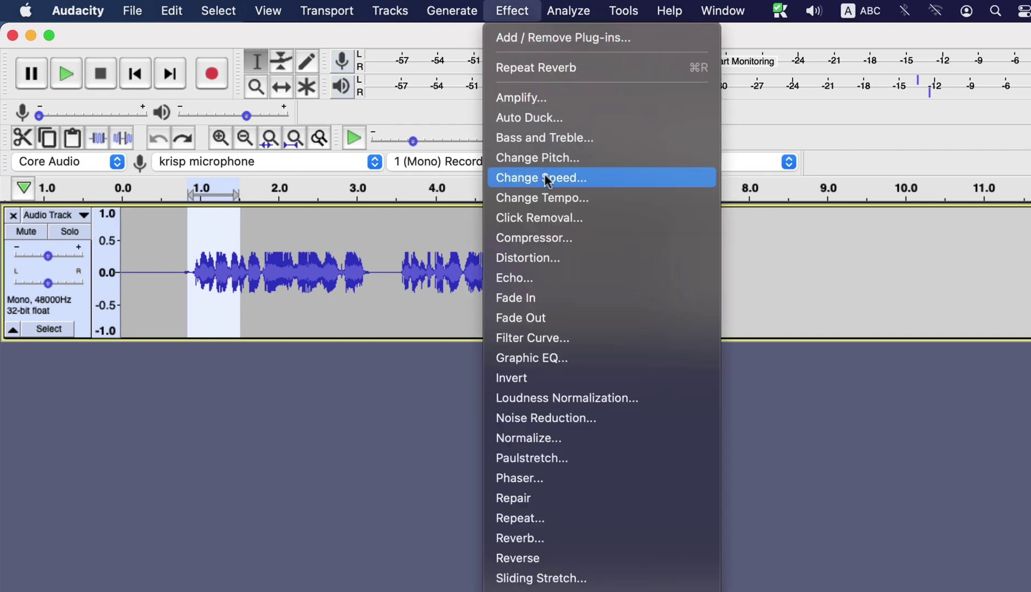
{"action": "left_click", "coordinate": [541, 297]}
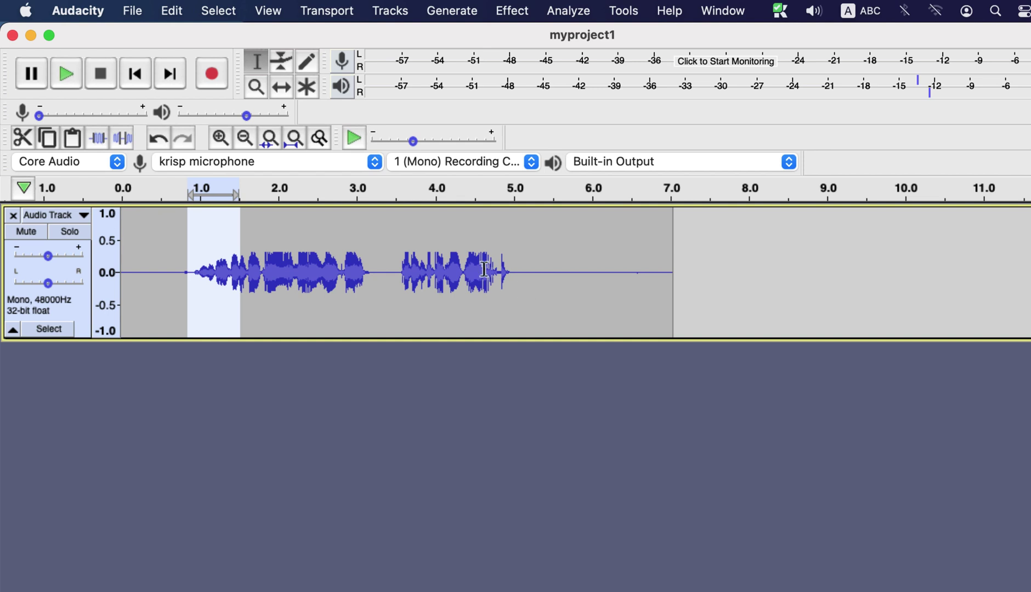
Apply Fade Out to the end of the second phrase, from about 4.3 to 5.0 seconds, and deselect the track
{"action": "left_click_drag", "start_coordinate": [463, 263], "coordinate": [515, 275]}
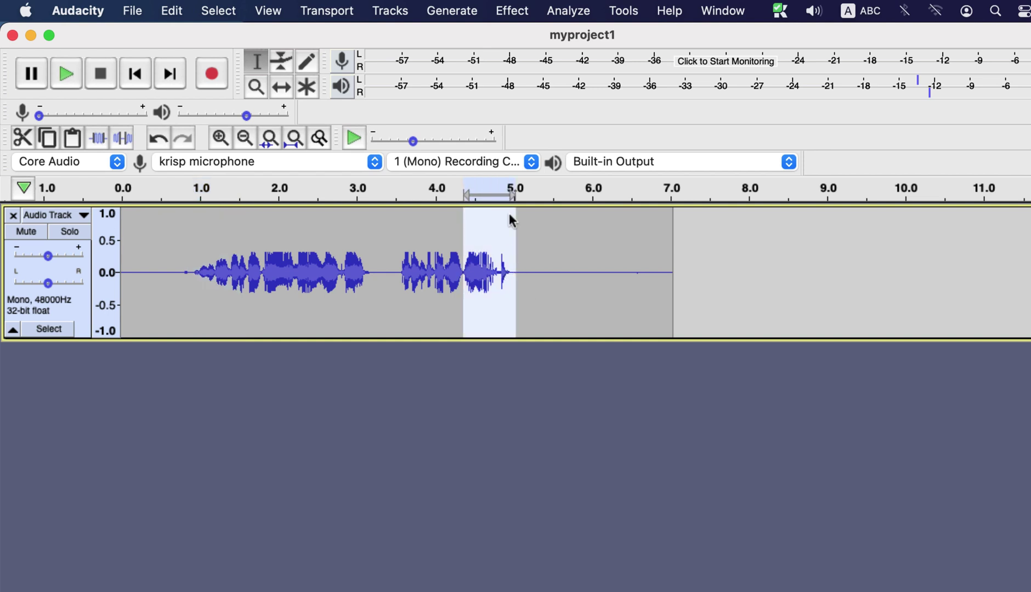
{"action": "left_click", "coordinate": [512, 11]}
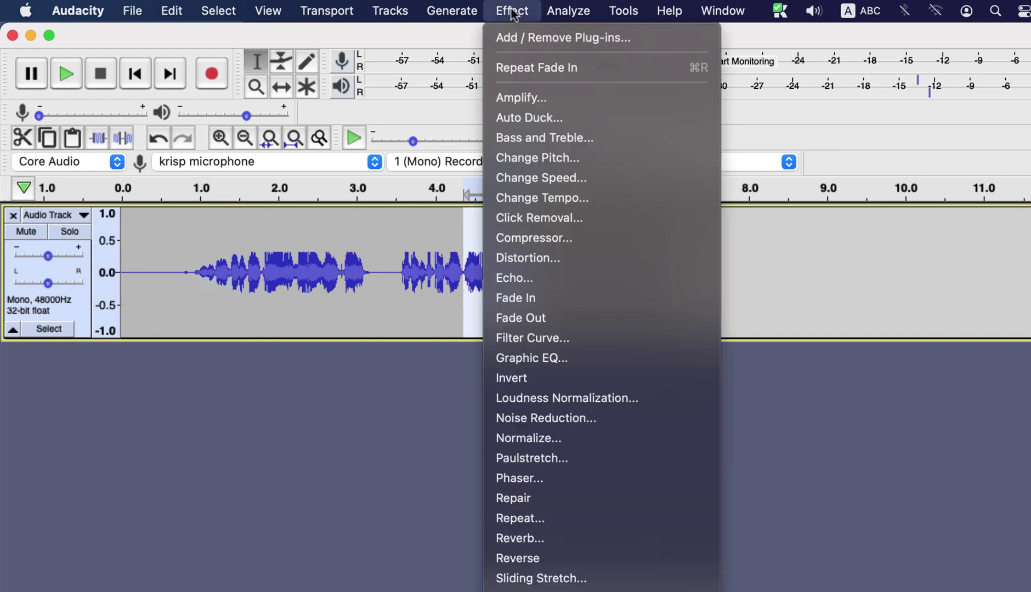
{"action": "left_click", "coordinate": [538, 321]}
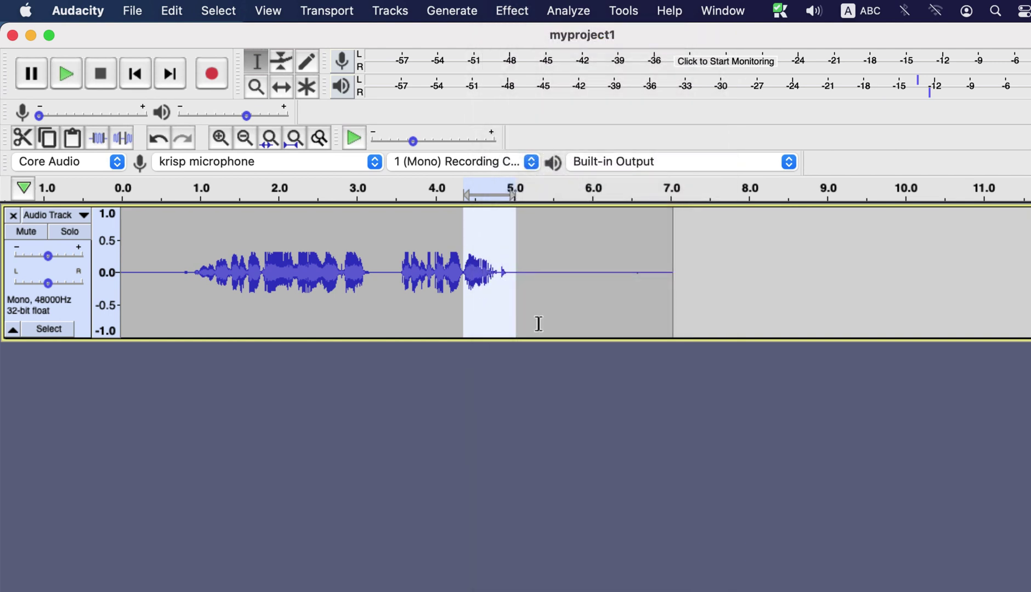
{"action": "left_click", "coordinate": [280, 414]}
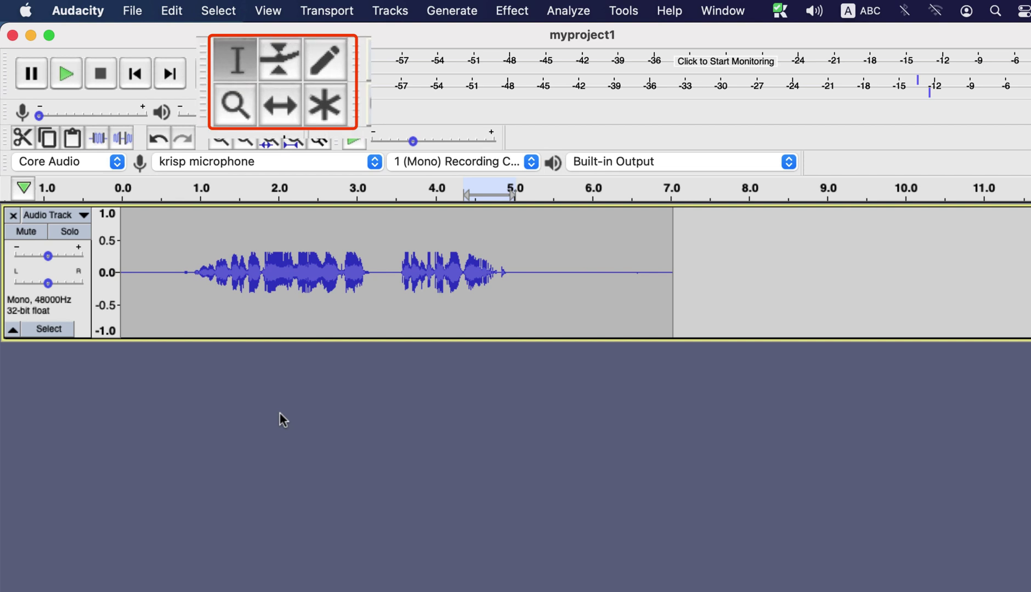
Check in the list of toolbars whether the Tools Toolbar is enabled
{"action": "left_click", "coordinate": [273, 10]}
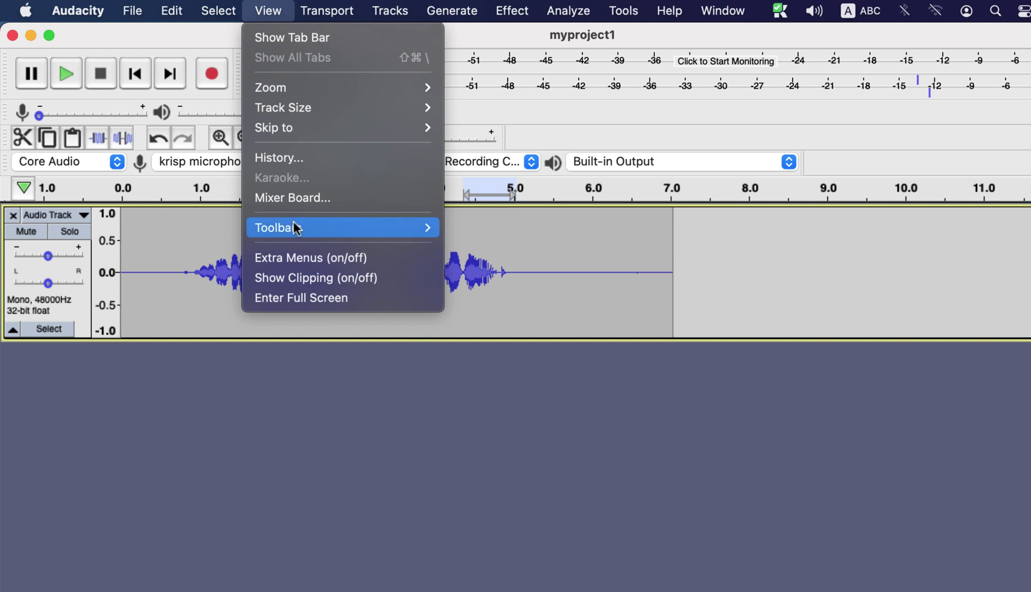
{"action": "mouse_move", "coordinate": [294, 226]}
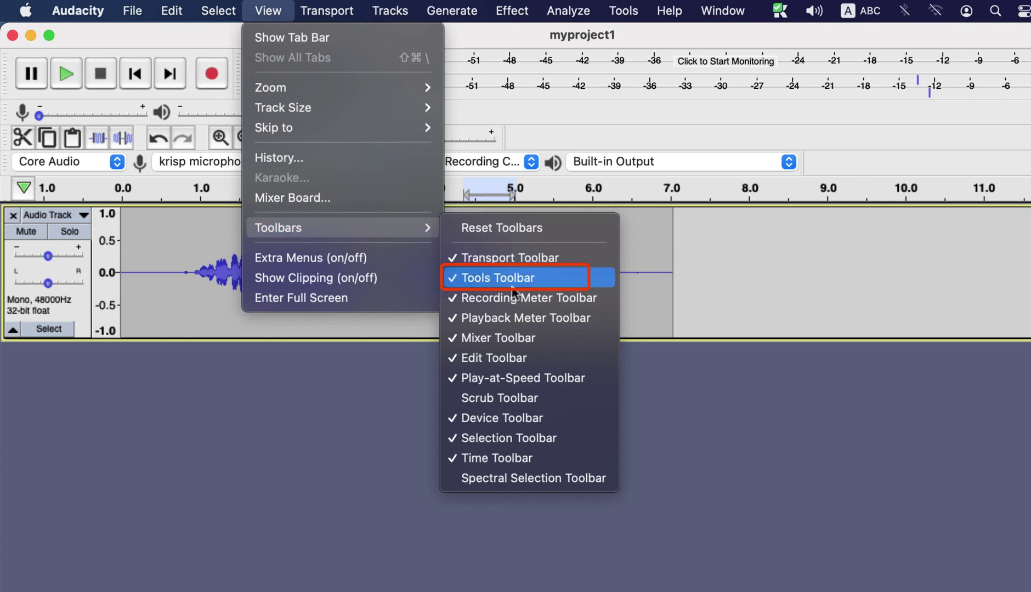
{"action": "left_click", "coordinate": [387, 375]}
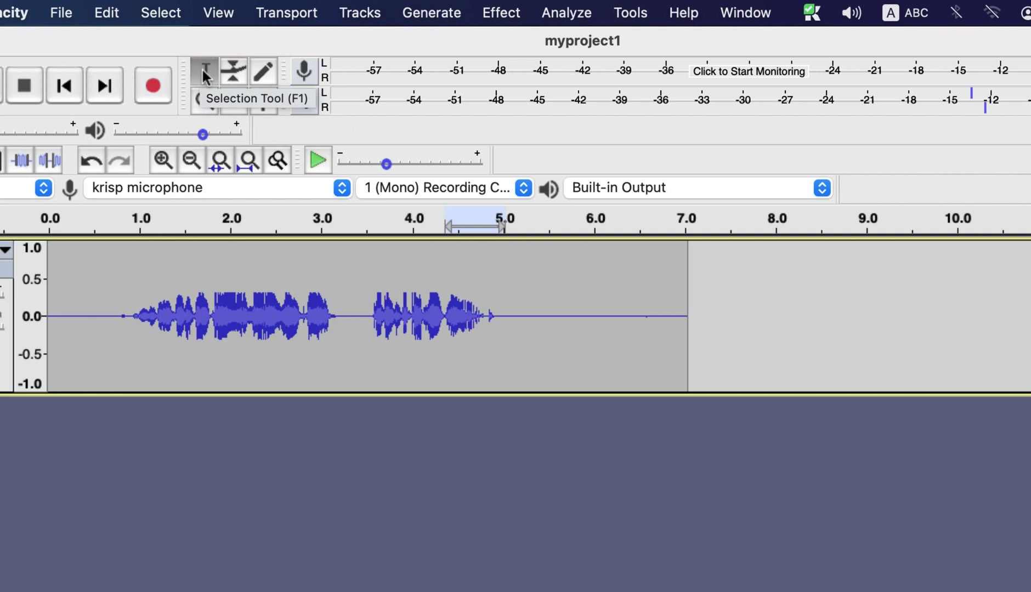
Dip the first phrase's volume at about 2.4 seconds with the Envelope Tool, between control points at about 2.1 and 2.9 seconds
{"action": "left_click_drag", "start_coordinate": [146, 290], "coordinate": [315, 294]}
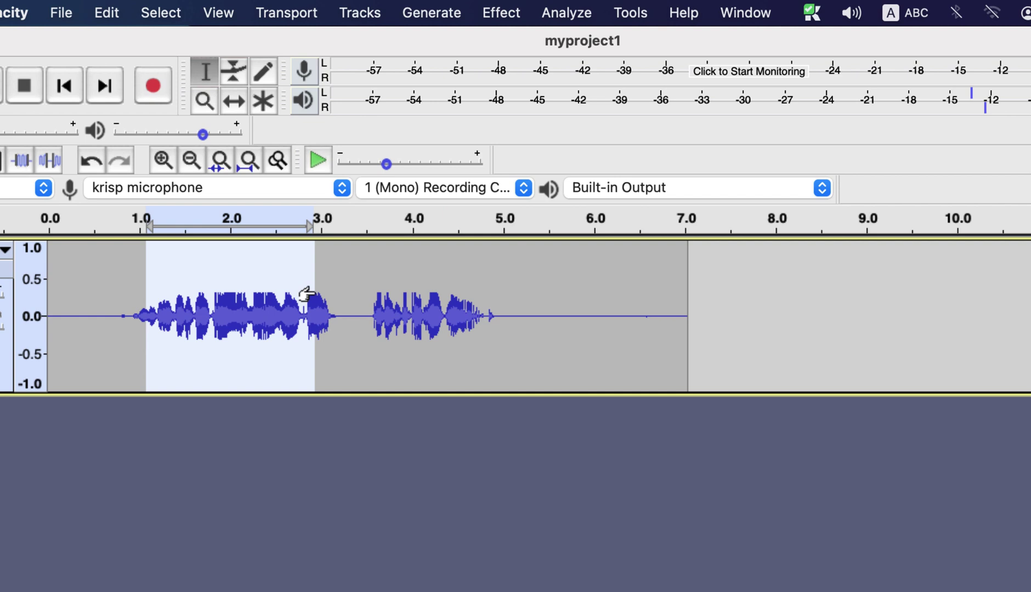
{"action": "left_click", "coordinate": [234, 74]}
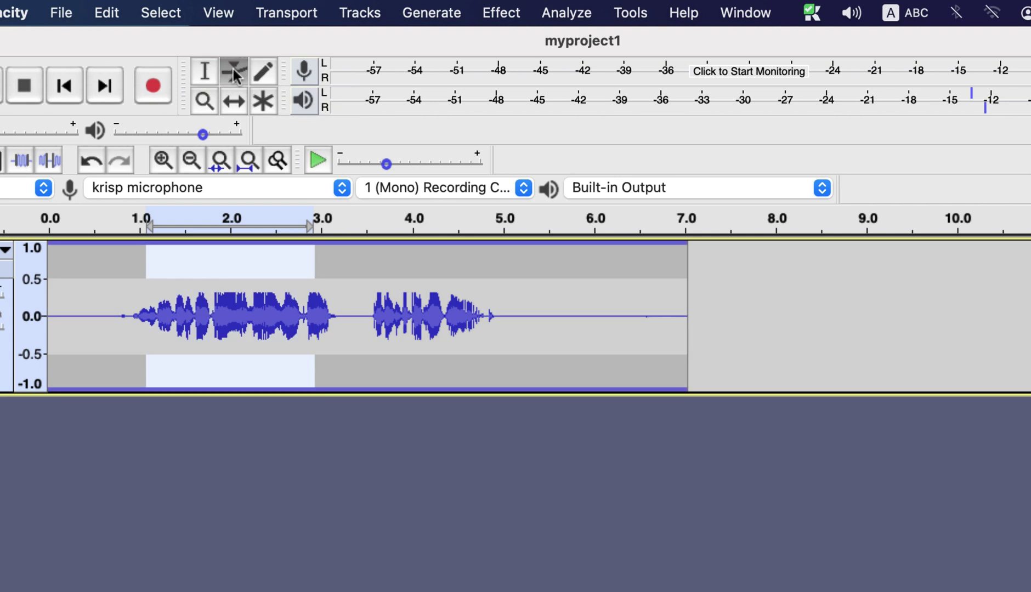
{"action": "left_click", "coordinate": [241, 277]}
{"action": "left_click", "coordinate": [311, 278]}
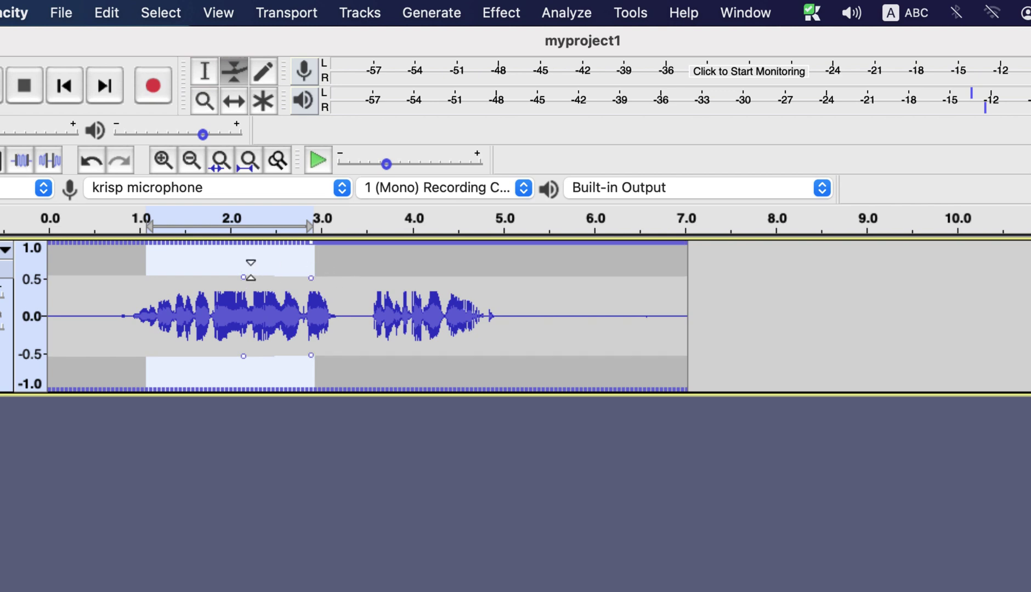
{"action": "left_click_drag", "start_coordinate": [264, 278], "coordinate": [264, 309]}
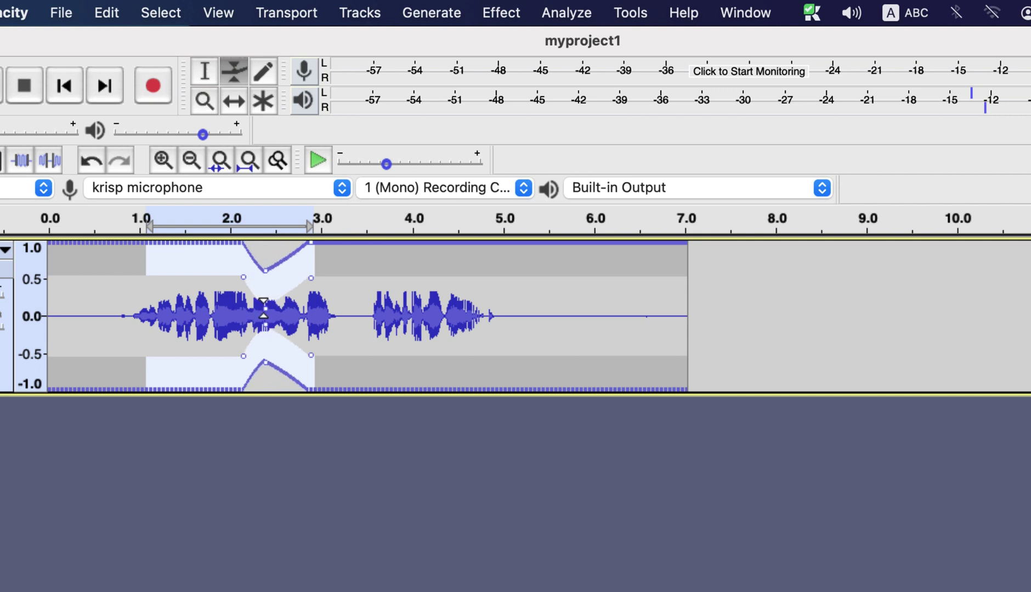
Magnify the first phrase with the Zoom Tool, restore the previous zoom level, and return to the Selection Tool
{"action": "left_click", "coordinate": [206, 101]}
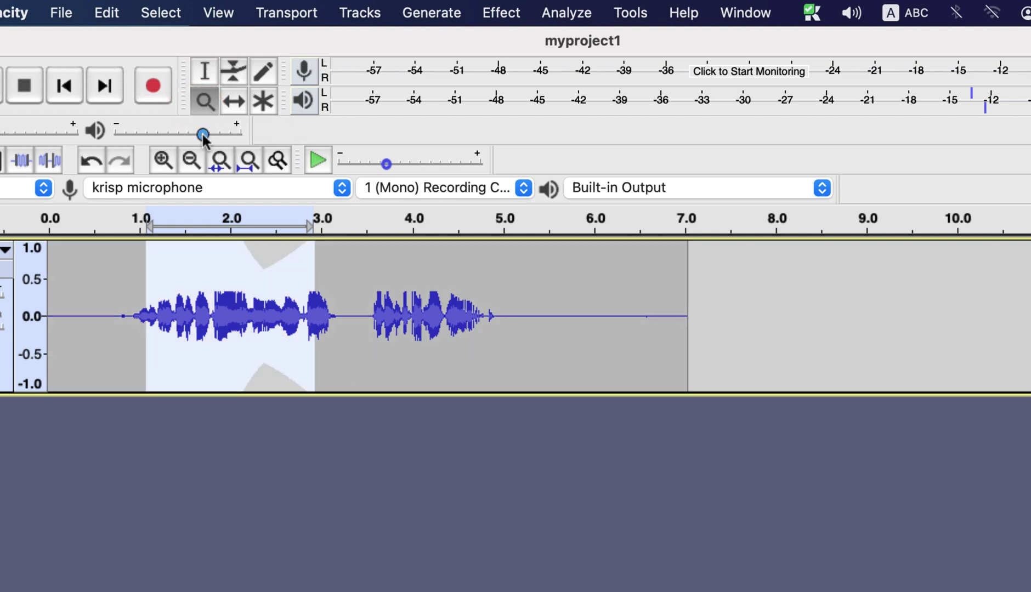
{"action": "left_click", "coordinate": [185, 311]}
{"action": "left_click", "coordinate": [185, 311]}
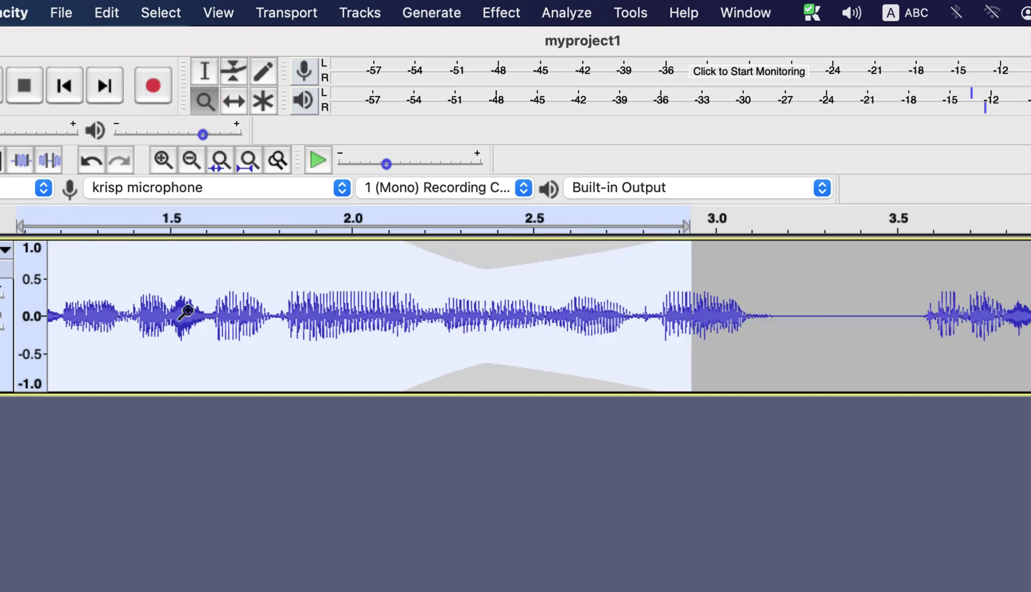
{"action": "left_click", "coordinate": [192, 162]}
{"action": "key", "text": "F1"}
{"action": "left_click", "coordinate": [192, 163]}
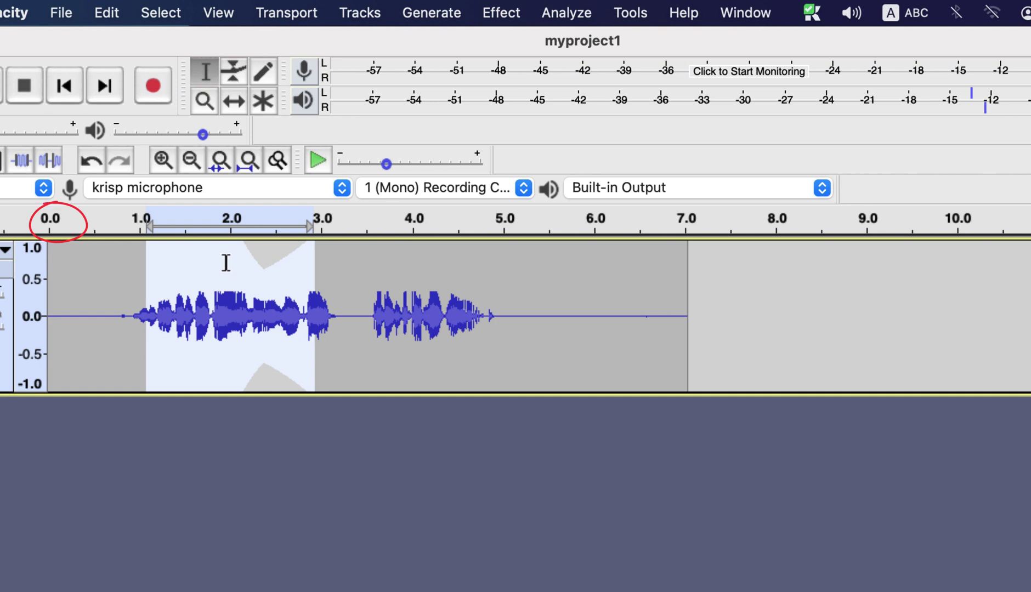
Time-shift the clip to start at about 1.7 seconds and split it between the two phrases at about 5.1 seconds
{"action": "left_click", "coordinate": [234, 101]}
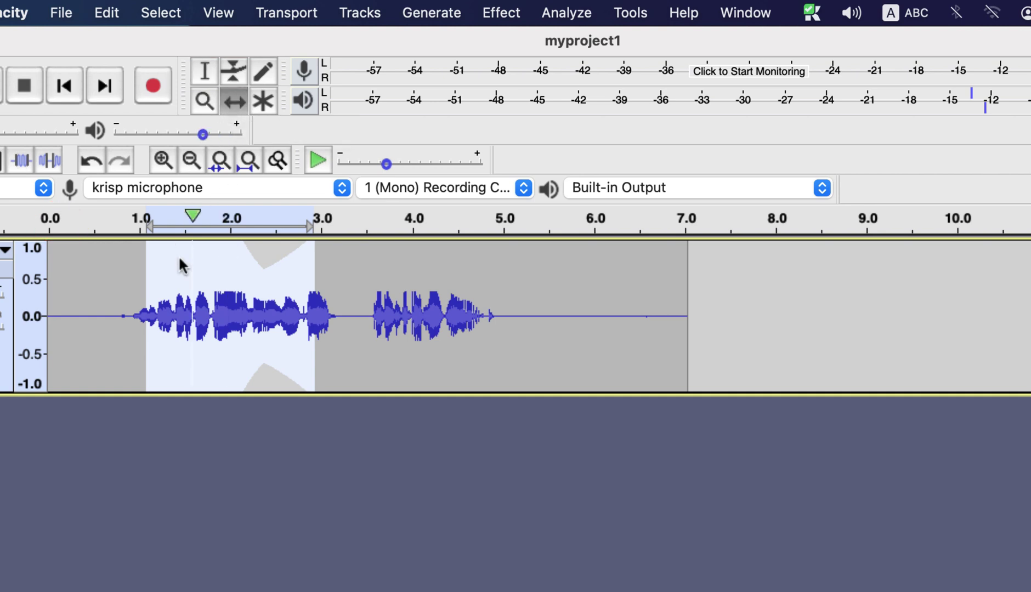
{"action": "left_click_drag", "start_coordinate": [128, 285], "coordinate": [289, 296]}
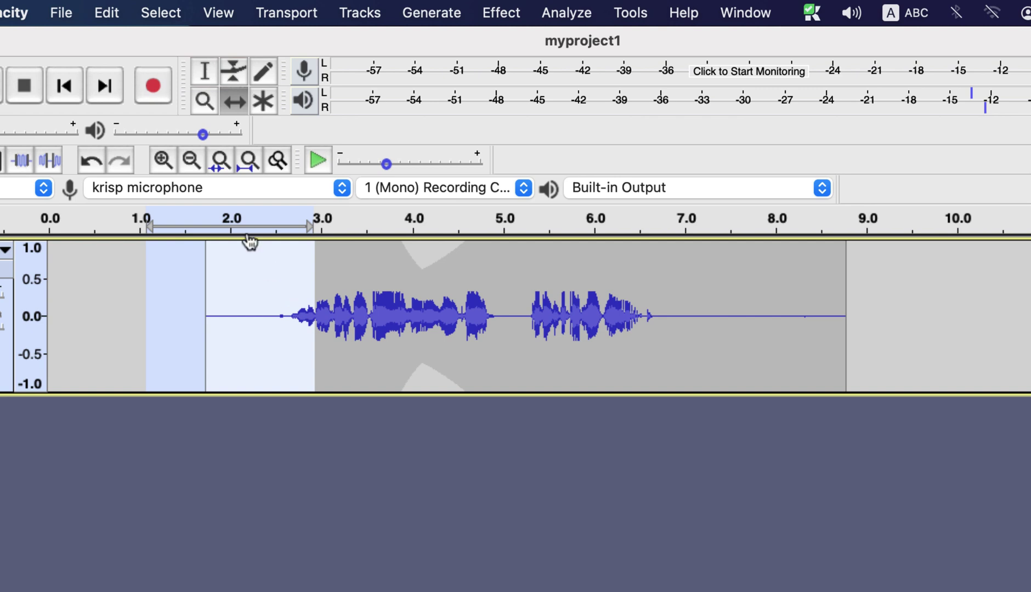
{"action": "left_click", "coordinate": [204, 72]}
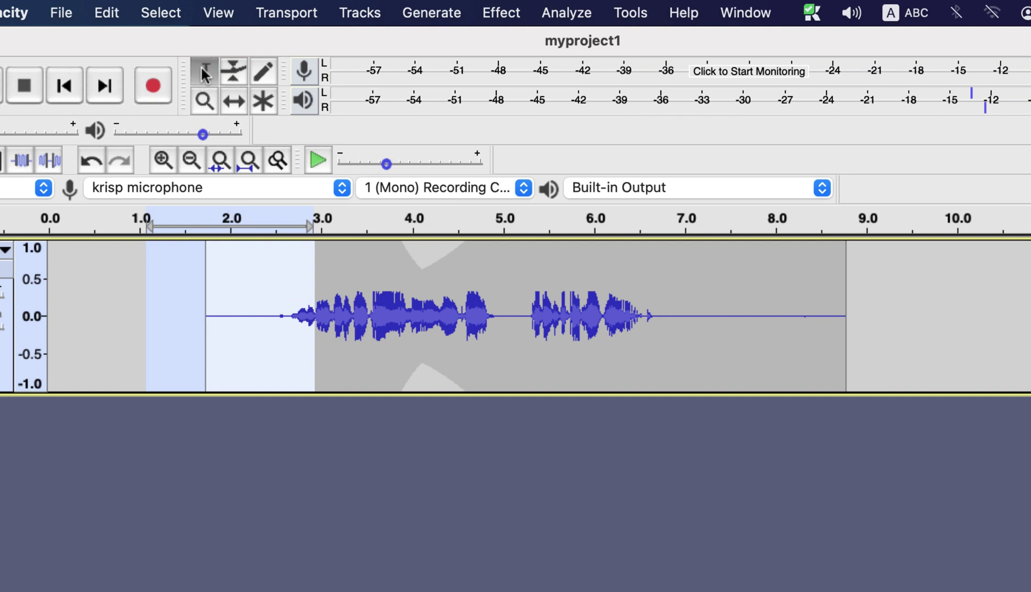
{"action": "left_click", "coordinate": [516, 299]}
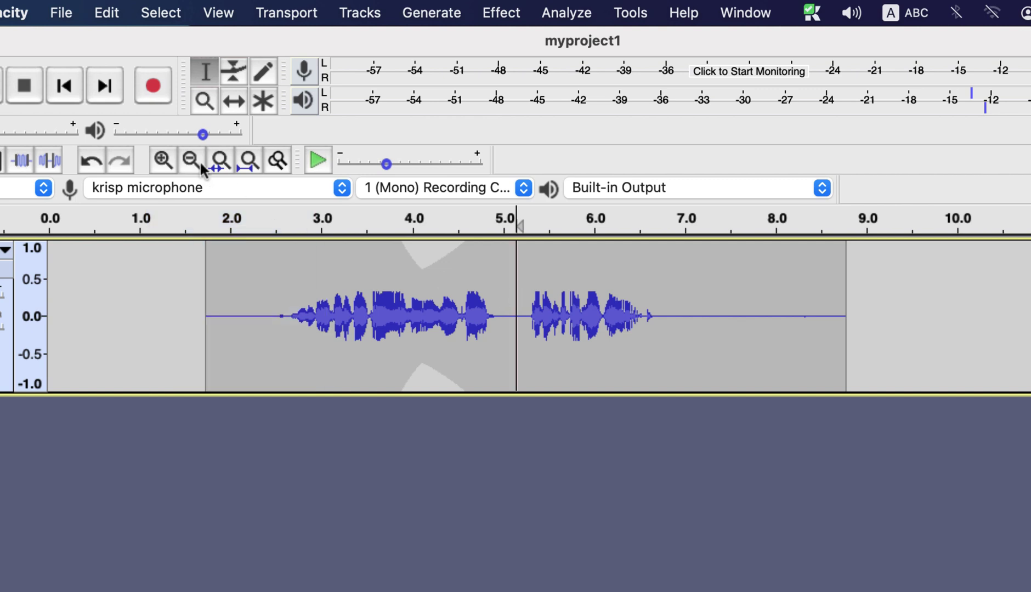
{"action": "left_click", "coordinate": [107, 13]}
{"action": "mouse_move", "coordinate": [154, 270]}
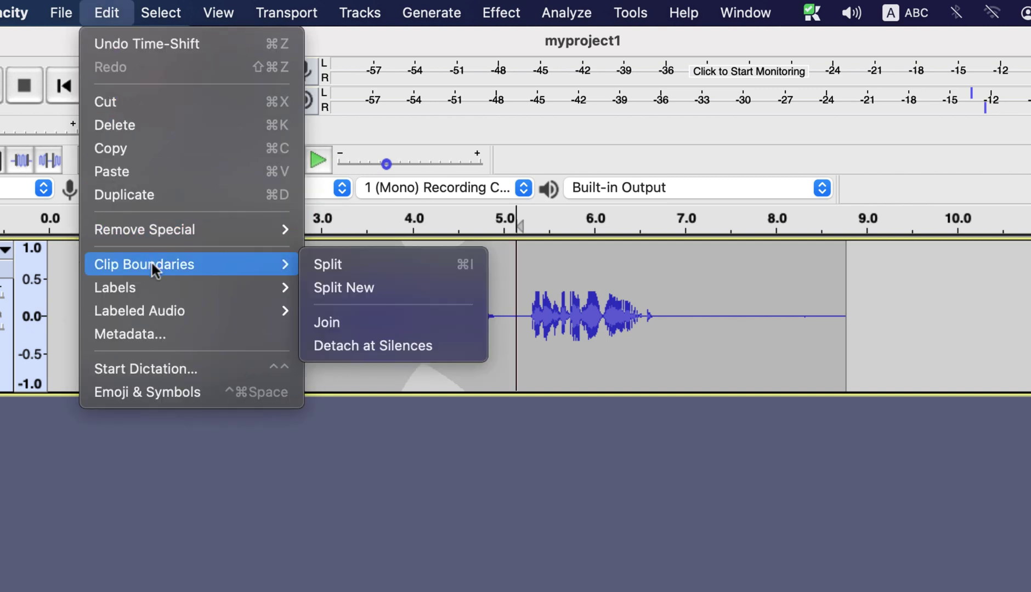
{"action": "left_click", "coordinate": [366, 265]}
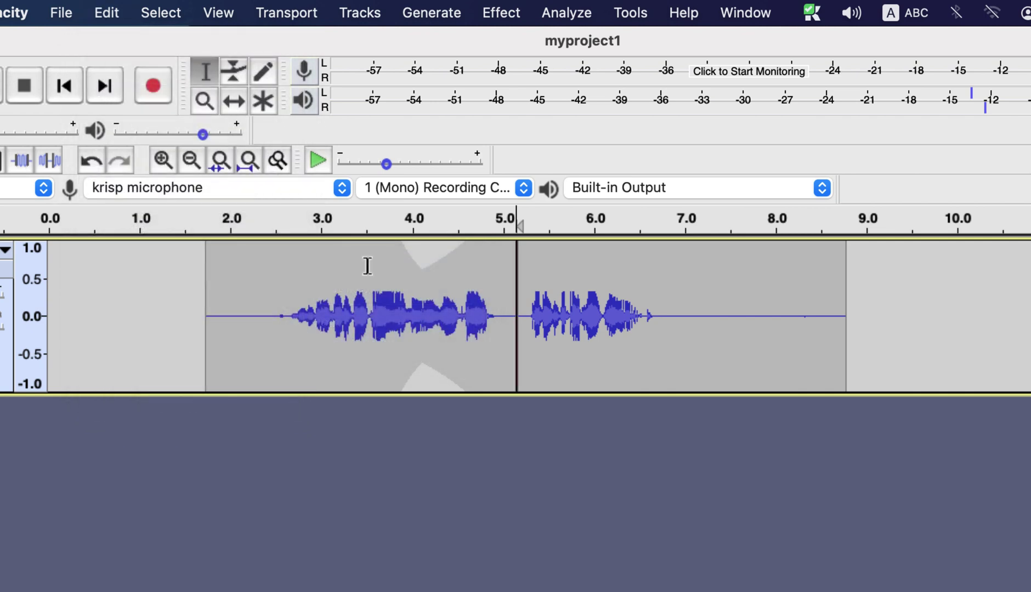
Time-shift the second clip to start at about 7.4 seconds and try a selection across the first clip in Multi-Tool mode
{"action": "left_click", "coordinate": [239, 103]}
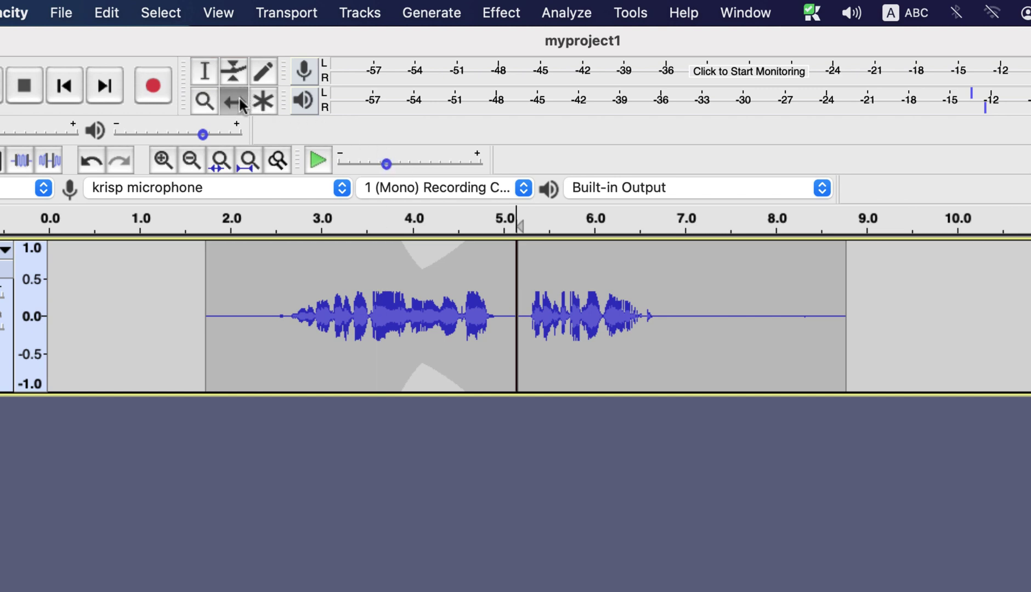
{"action": "left_click_drag", "start_coordinate": [565, 288], "coordinate": [770, 290]}
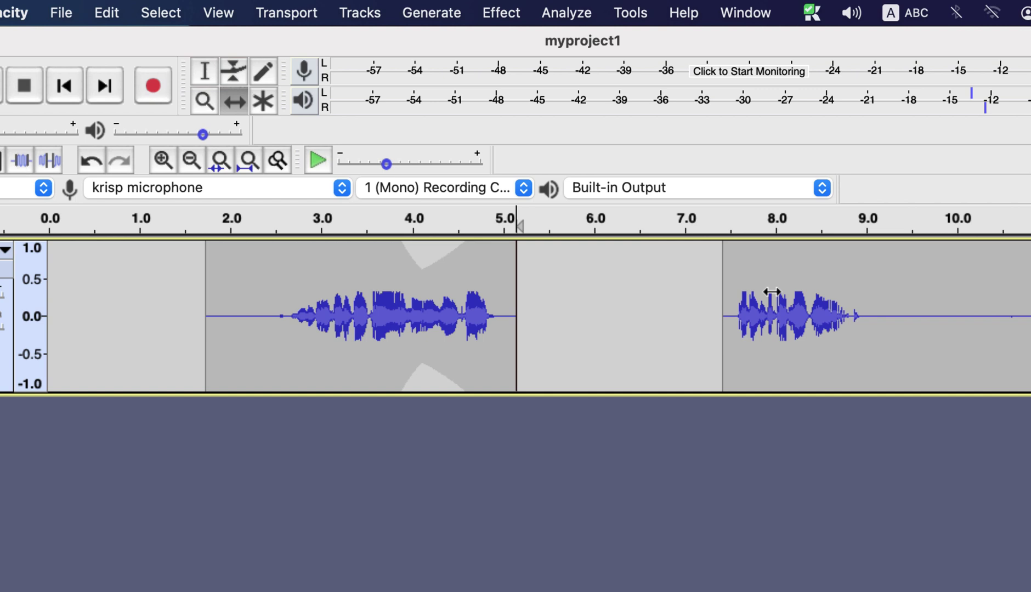
{"action": "left_click", "coordinate": [259, 104]}
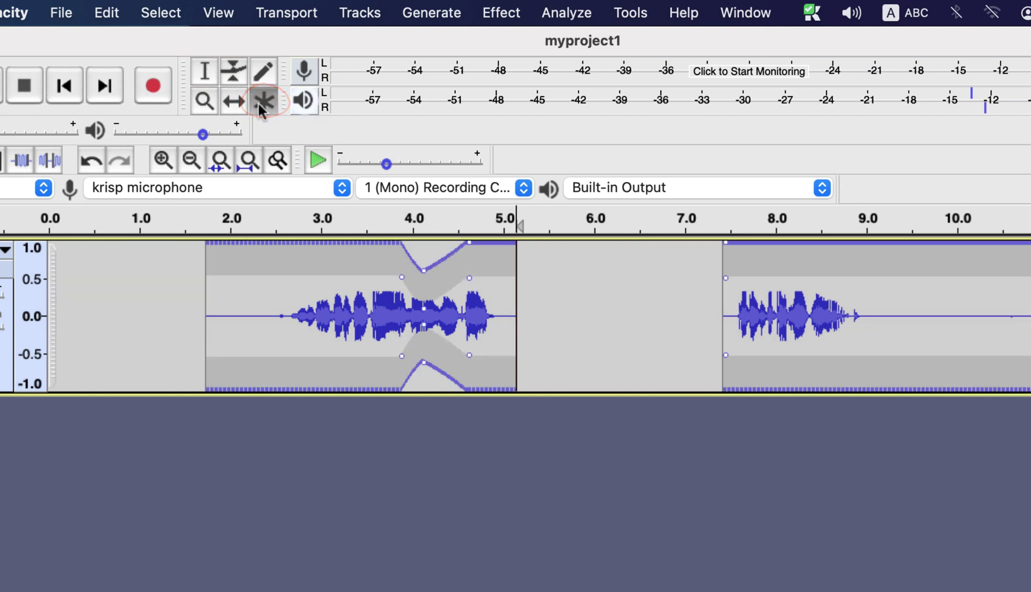
{"action": "left_click_drag", "start_coordinate": [240, 316], "coordinate": [340, 325]}
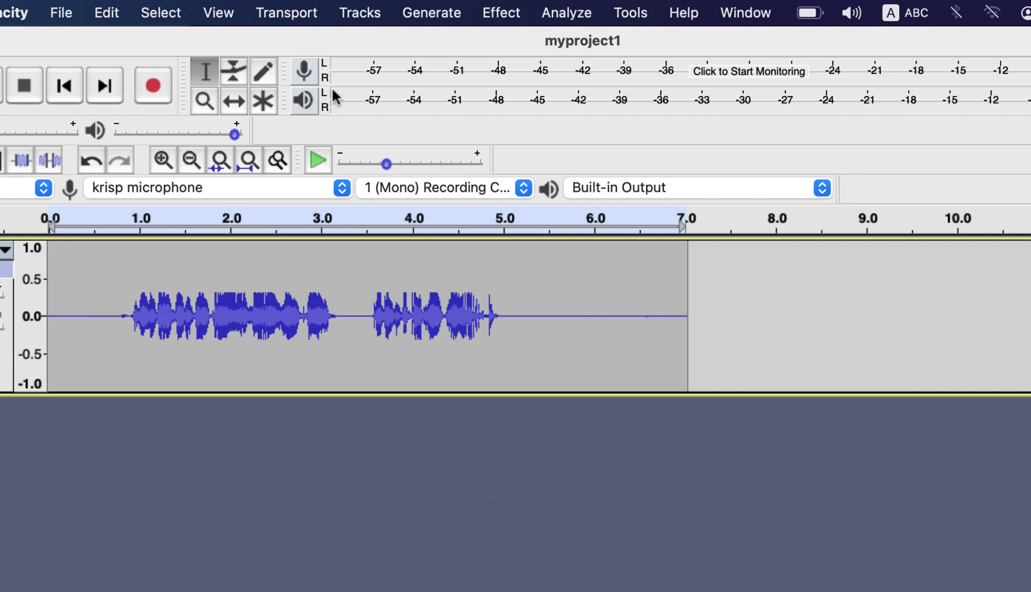
Add a new mono track below the existing voice track
{"action": "left_click", "coordinate": [362, 17]}
{"action": "mouse_move", "coordinate": [379, 43]}
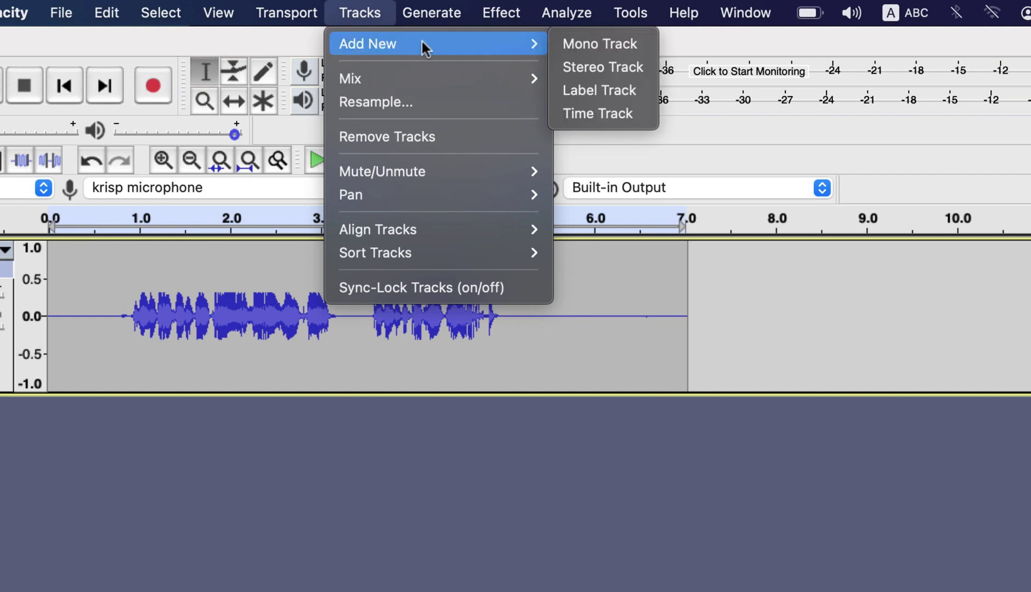
{"action": "left_click", "coordinate": [593, 44]}
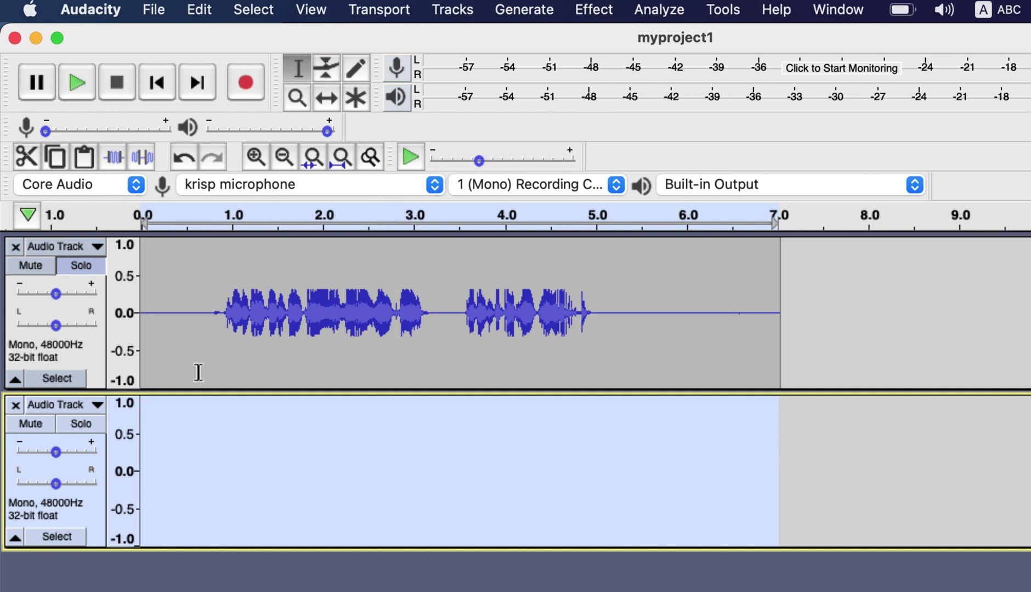
Solo the new mono track and record about 9 seconds of voice into it
{"action": "left_click", "coordinate": [82, 425]}
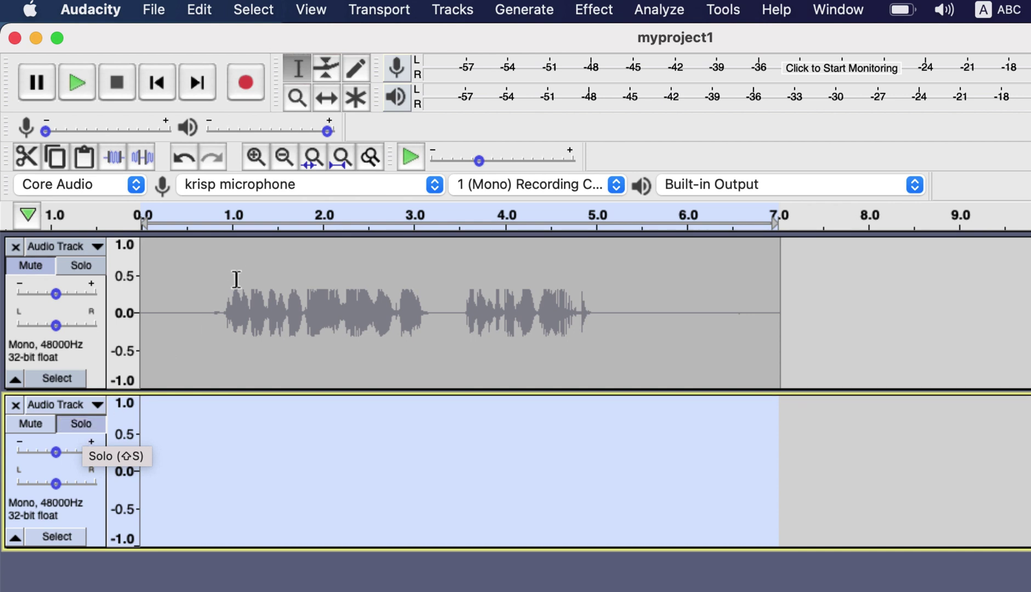
{"action": "left_click", "coordinate": [244, 92]}
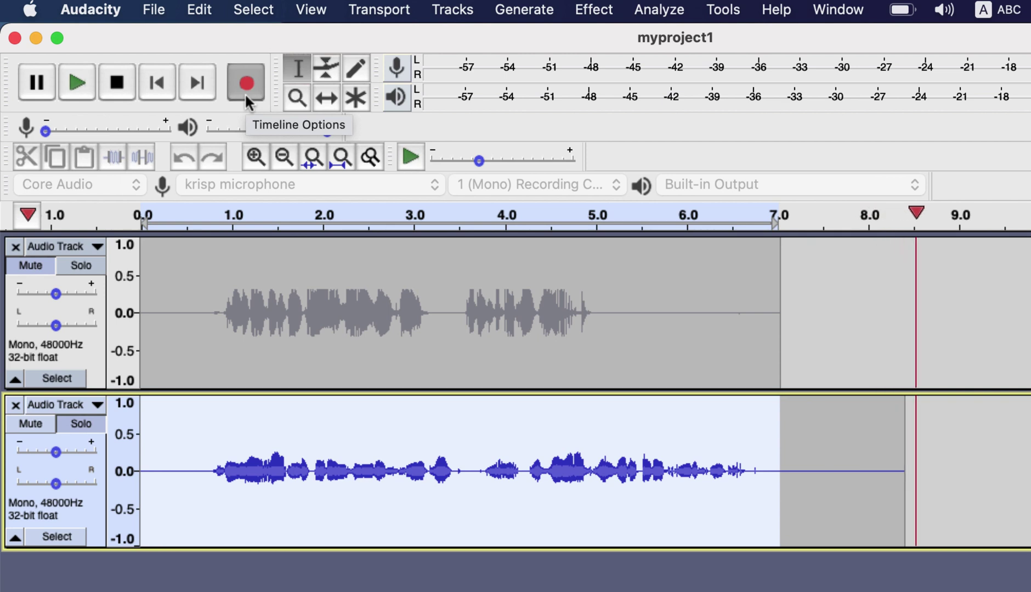
{"action": "left_click", "coordinate": [117, 82]}
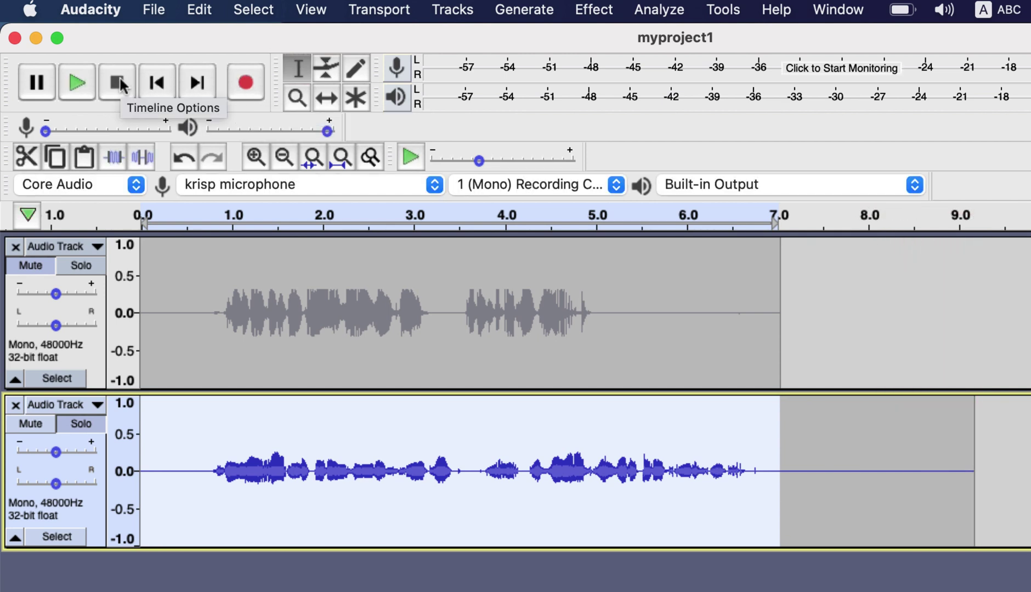
Import the audio file Krisp.wav from the Desktop into the project
{"action": "left_click", "coordinate": [168, 10]}
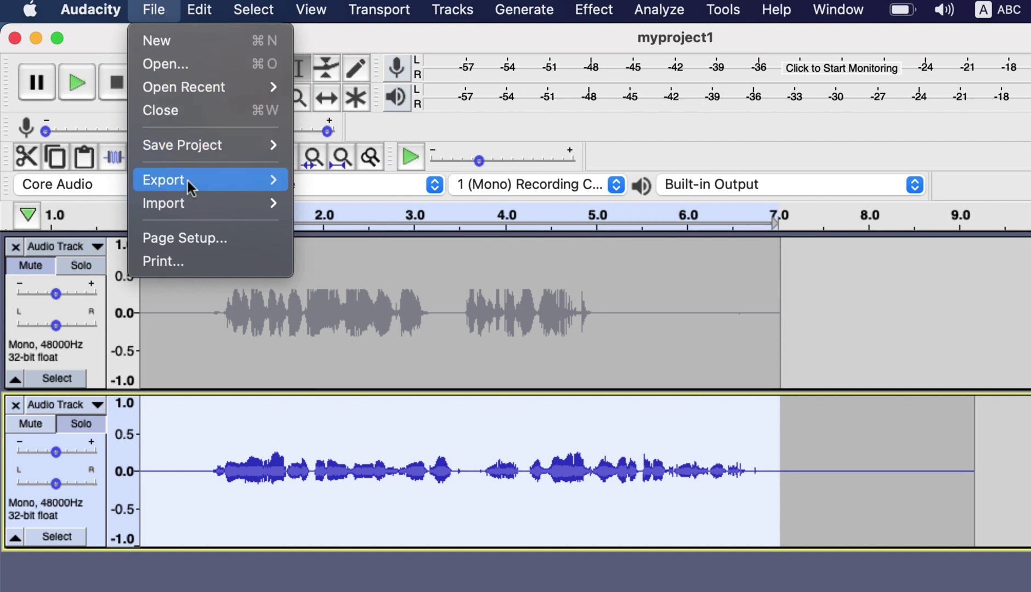
{"action": "mouse_move", "coordinate": [191, 198]}
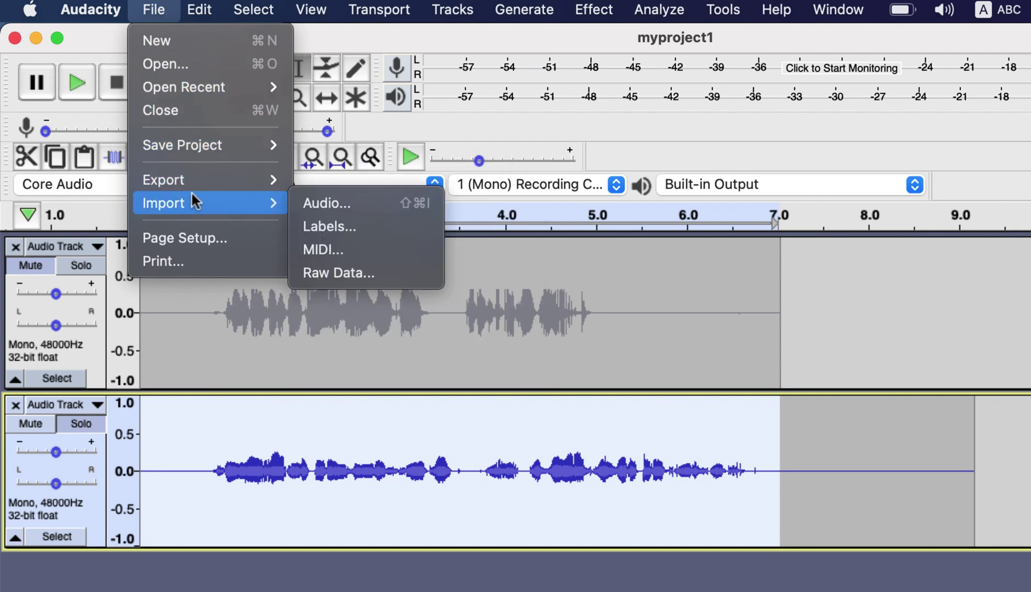
{"action": "left_click", "coordinate": [327, 203]}
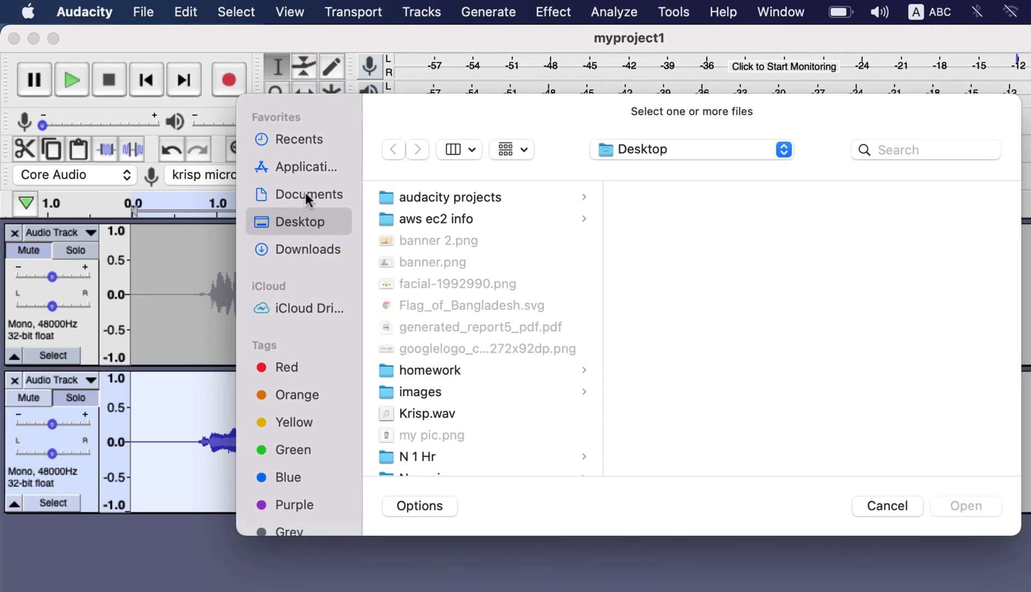
{"action": "left_click", "coordinate": [439, 412]}
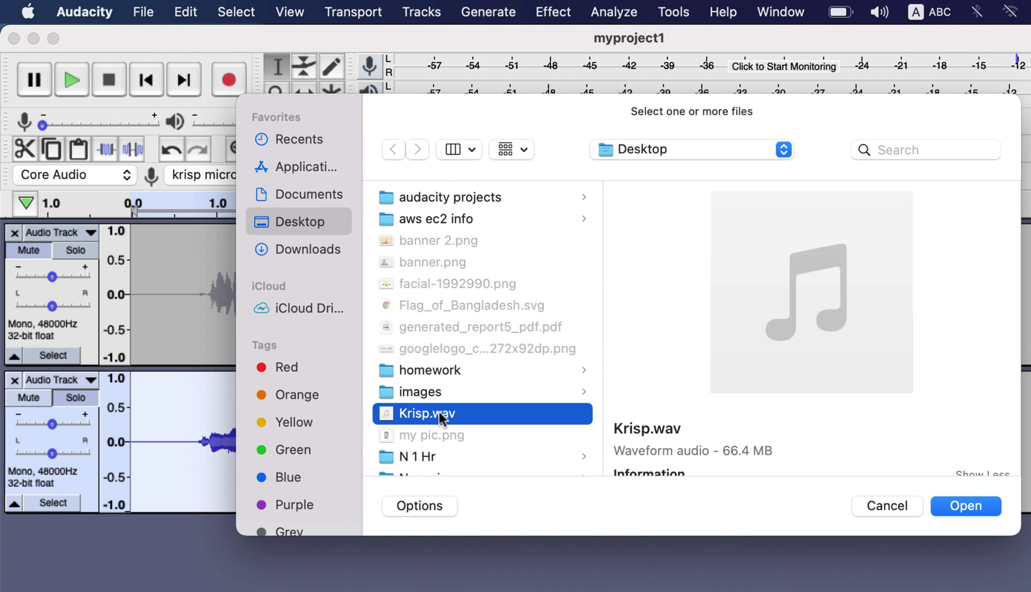
{"action": "left_click", "coordinate": [939, 507]}
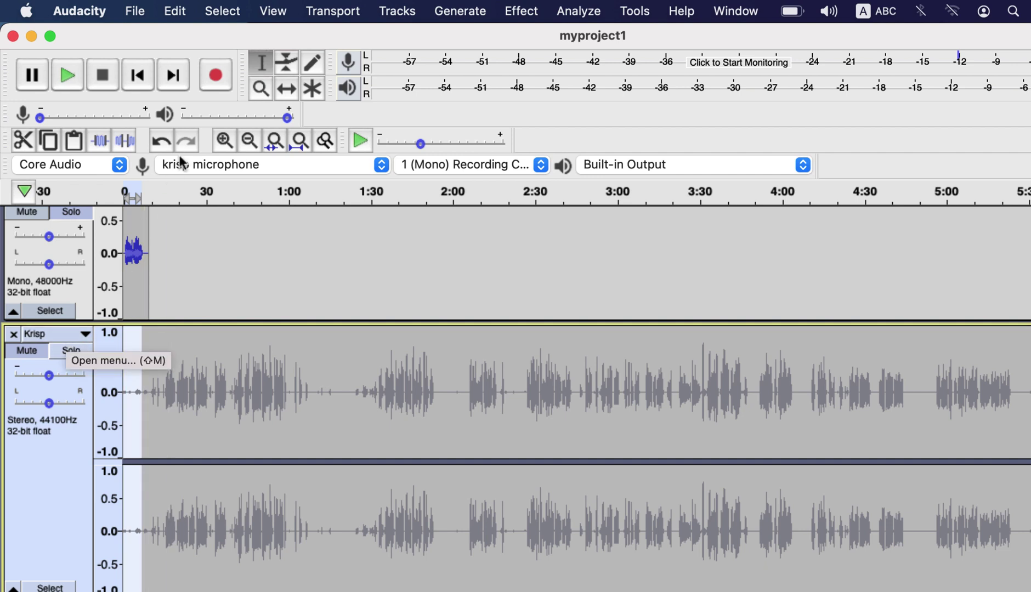
Fit all tracks to the window height and zoom the timeline in on the first 20 seconds
{"action": "left_click", "coordinate": [277, 16]}
{"action": "mouse_move", "coordinate": [306, 108]}
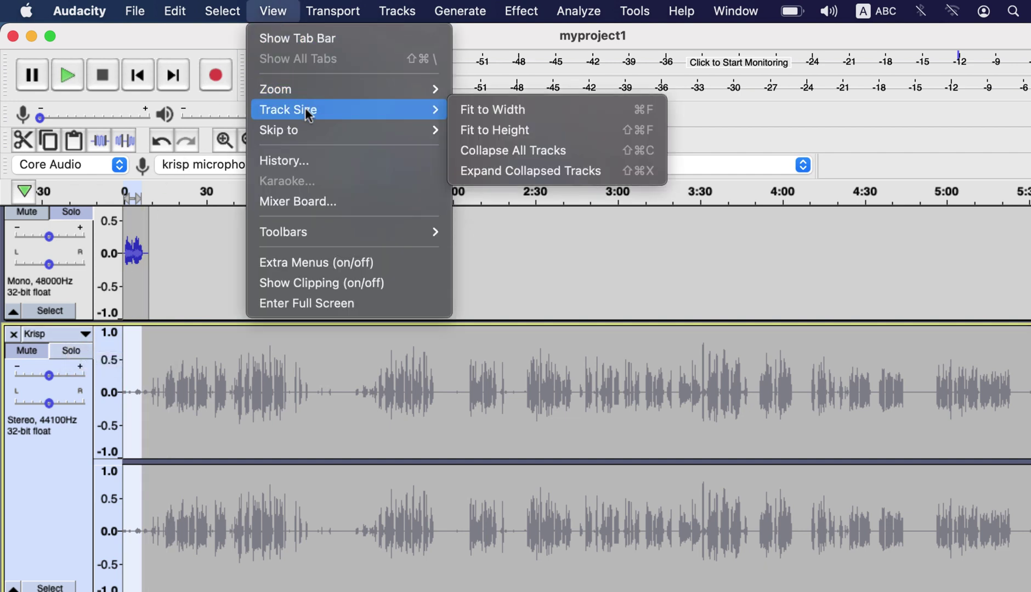
{"action": "left_click", "coordinate": [489, 129]}
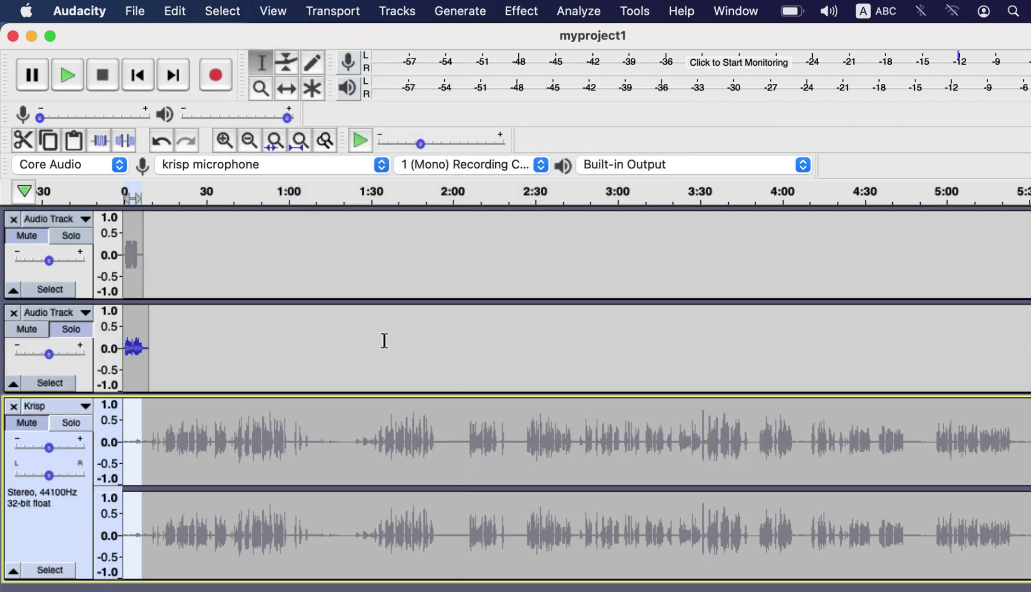
{"action": "left_click", "coordinate": [224, 140]}
{"action": "left_click", "coordinate": [223, 140]}
{"action": "left_click", "coordinate": [224, 140]}
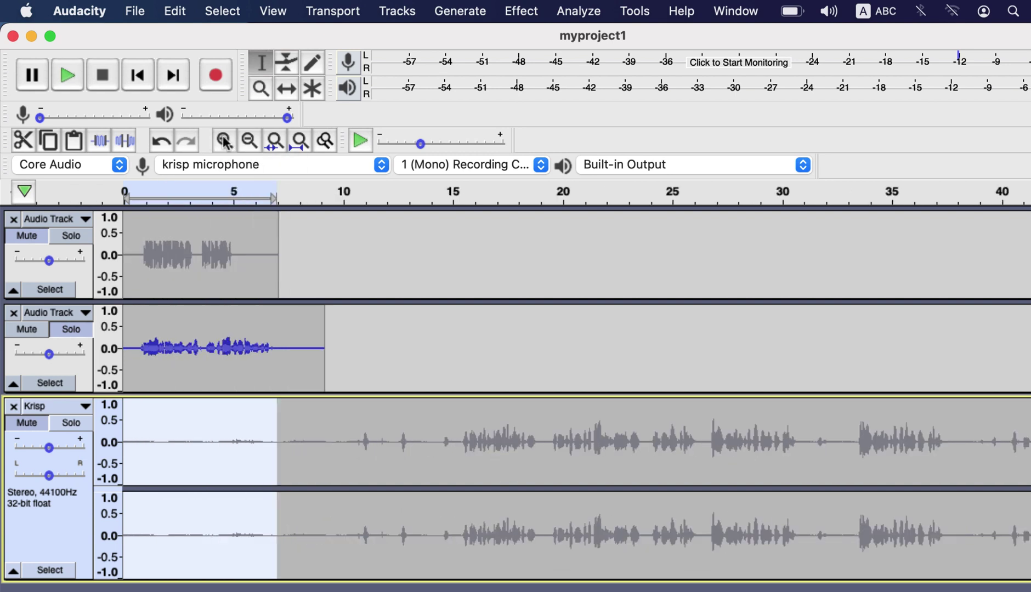
{"action": "left_click", "coordinate": [223, 140]}
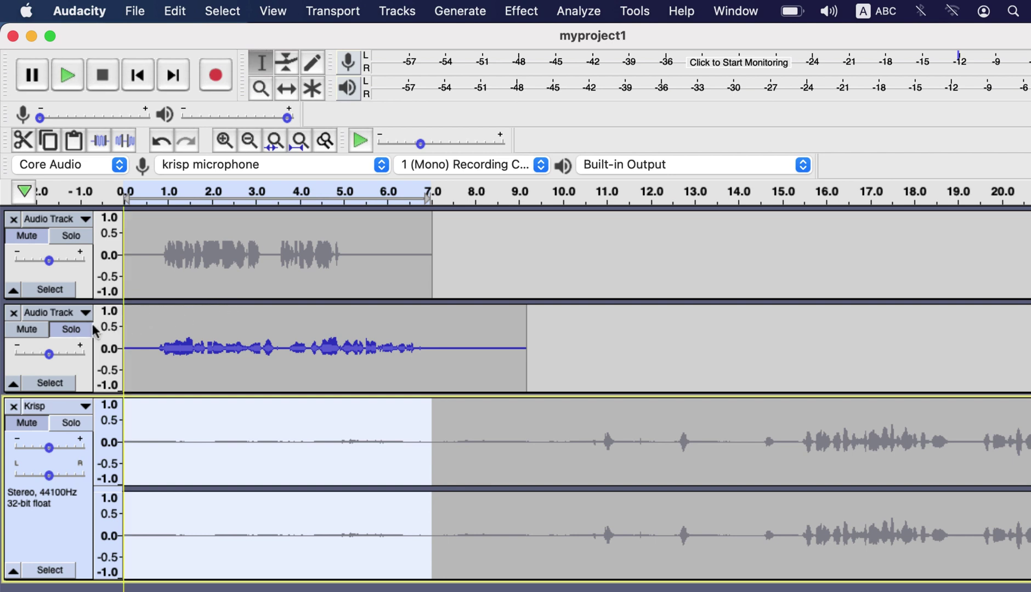
Turn off solo on the second audio track, and remove the Krisp track and that second track from the project
{"action": "left_click", "coordinate": [74, 331]}
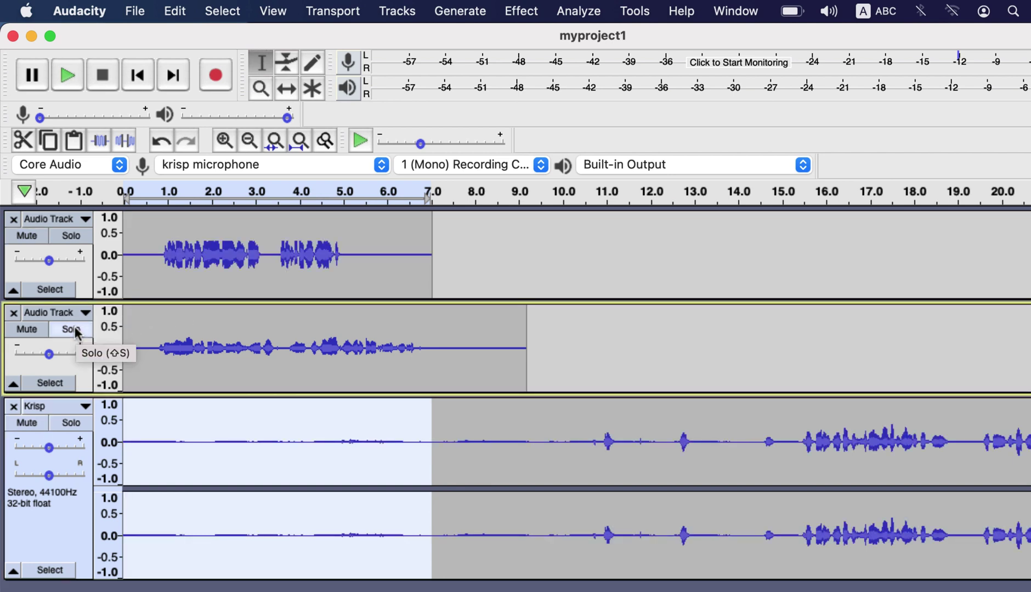
{"action": "left_click", "coordinate": [14, 407]}
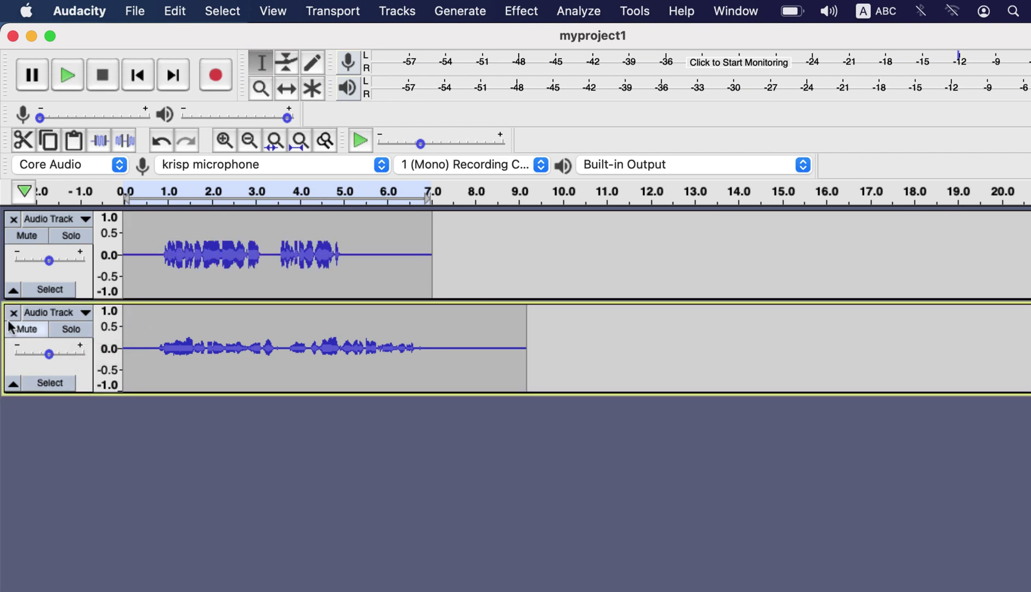
{"action": "left_click", "coordinate": [13, 313]}
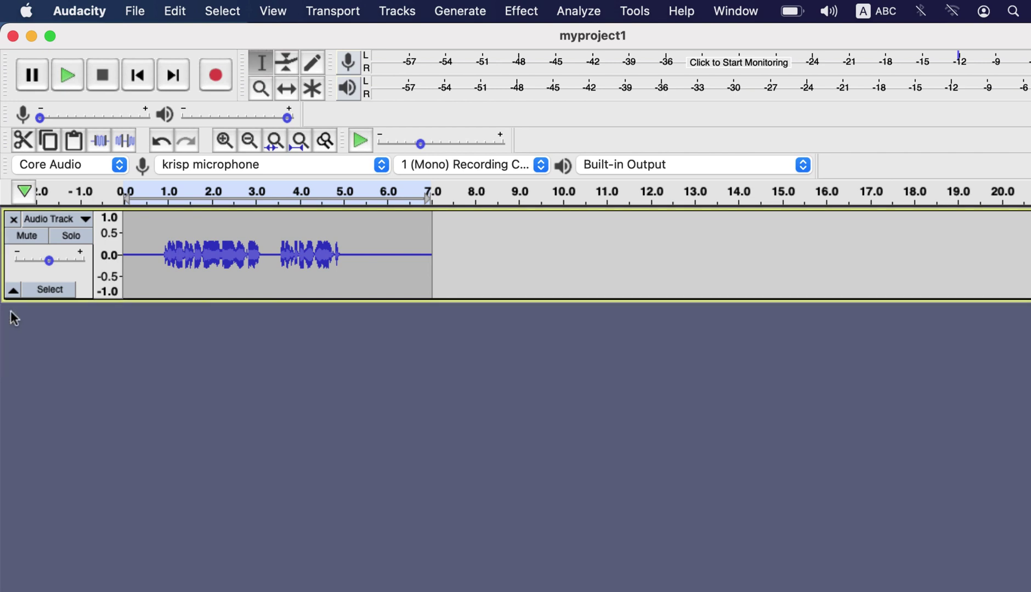
{"action": "left_click", "coordinate": [222, 141]}
{"action": "left_click", "coordinate": [220, 143]}
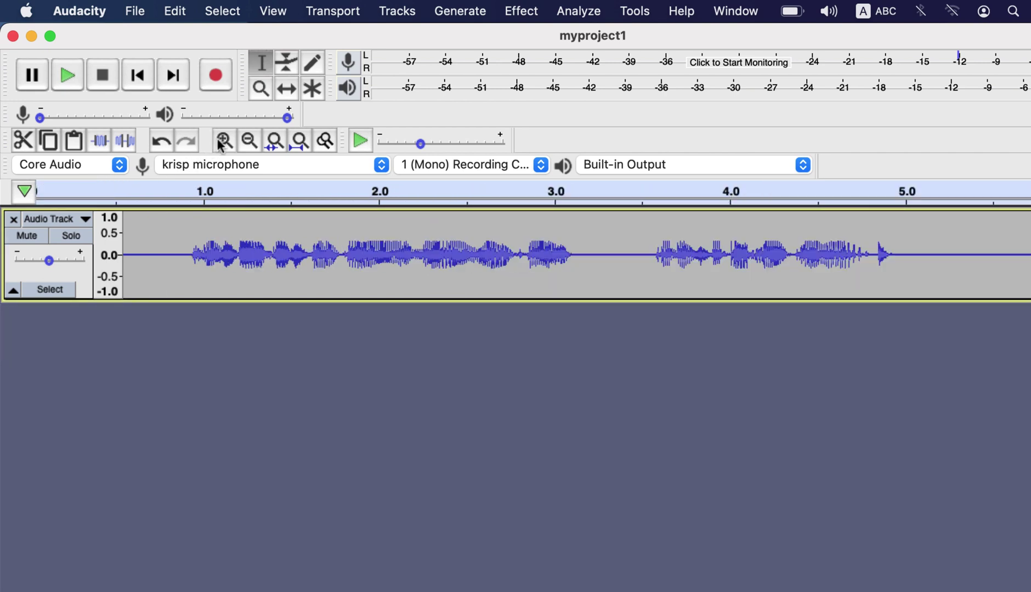
Duplicate the section of the voice track from about 2.2 to 3.5 seconds into a new track
{"action": "left_click", "coordinate": [249, 144]}
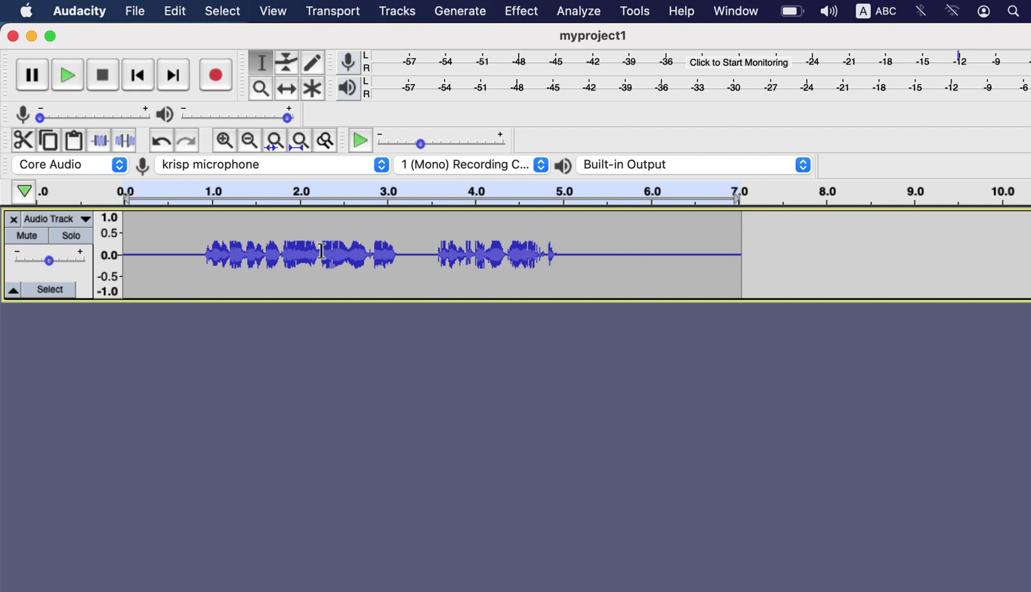
{"action": "left_click_drag", "start_coordinate": [320, 252], "coordinate": [434, 255]}
{"action": "key", "text": "super+d"}
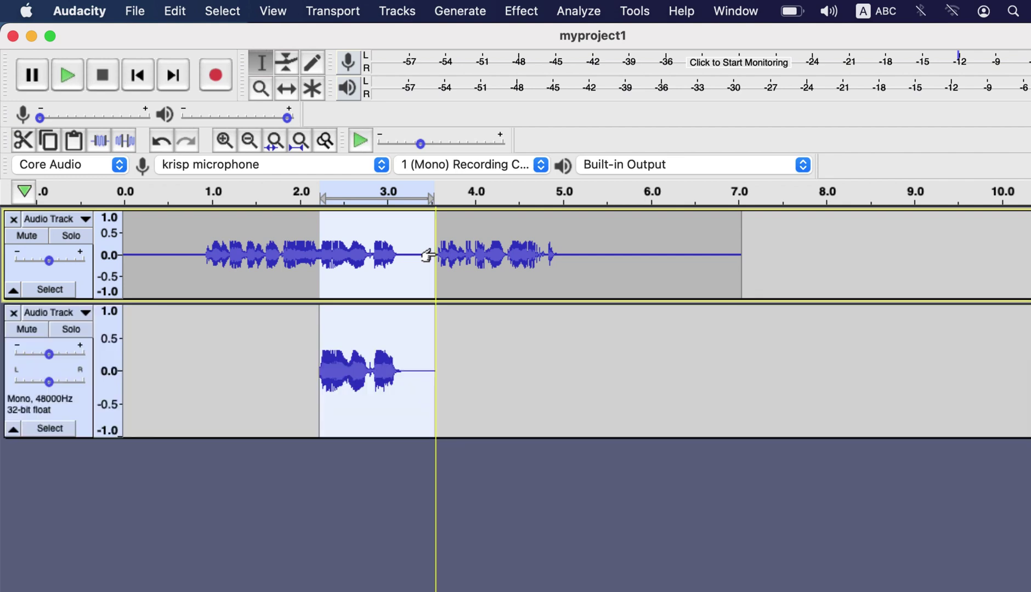
{"action": "left_click", "coordinate": [295, 359]}
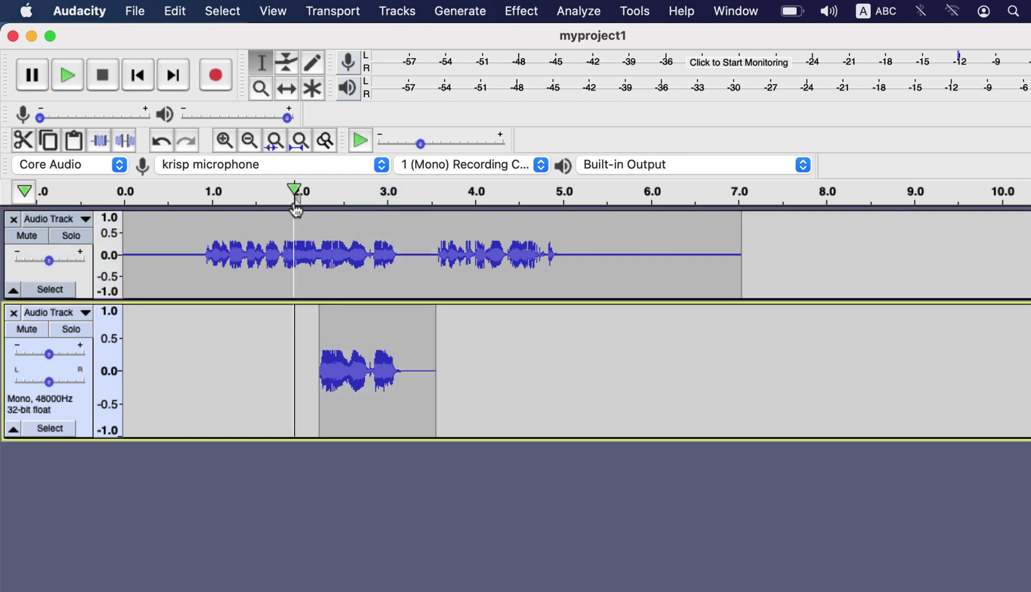
Time-shift the duplicated clip earlier so it starts at about 0.4 seconds, and return to the Selection tool
{"action": "left_click", "coordinate": [286, 88]}
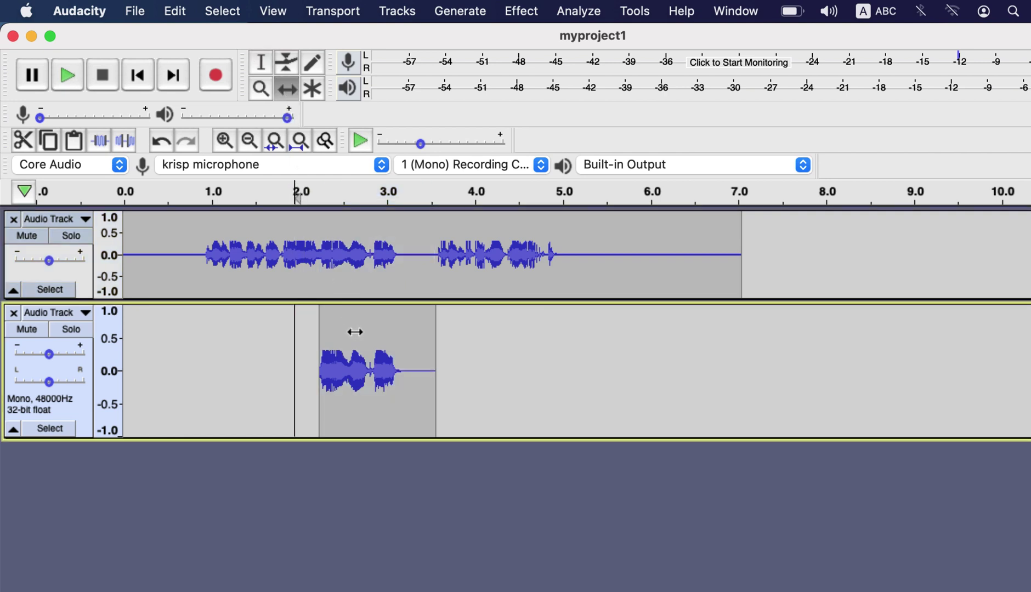
{"action": "left_click_drag", "start_coordinate": [353, 331], "coordinate": [192, 340]}
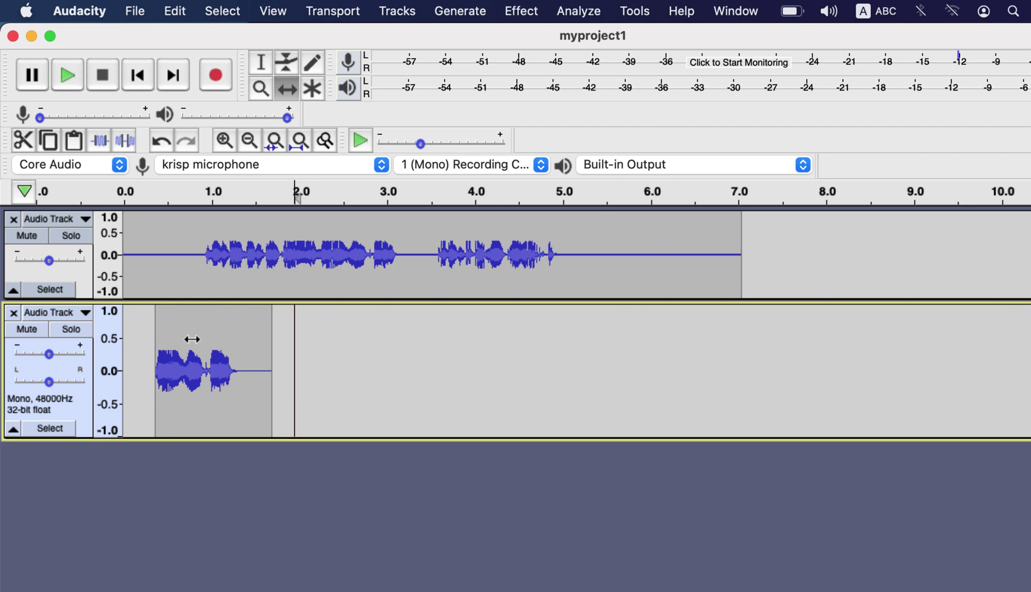
{"action": "left_click", "coordinate": [260, 63]}
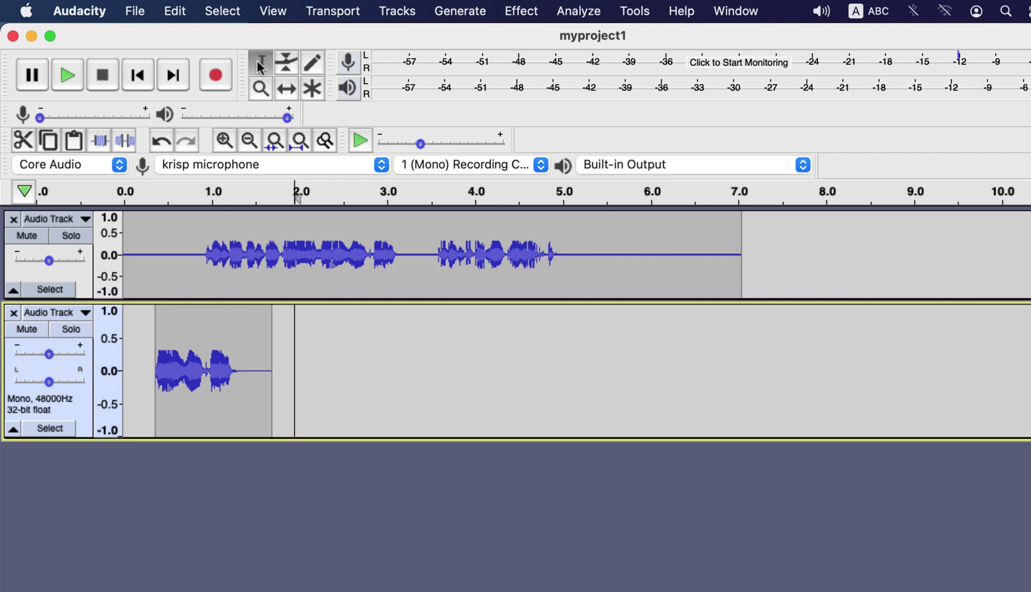
Align the start of the duplicated clip's track to zero
{"action": "left_click", "coordinate": [265, 342]}
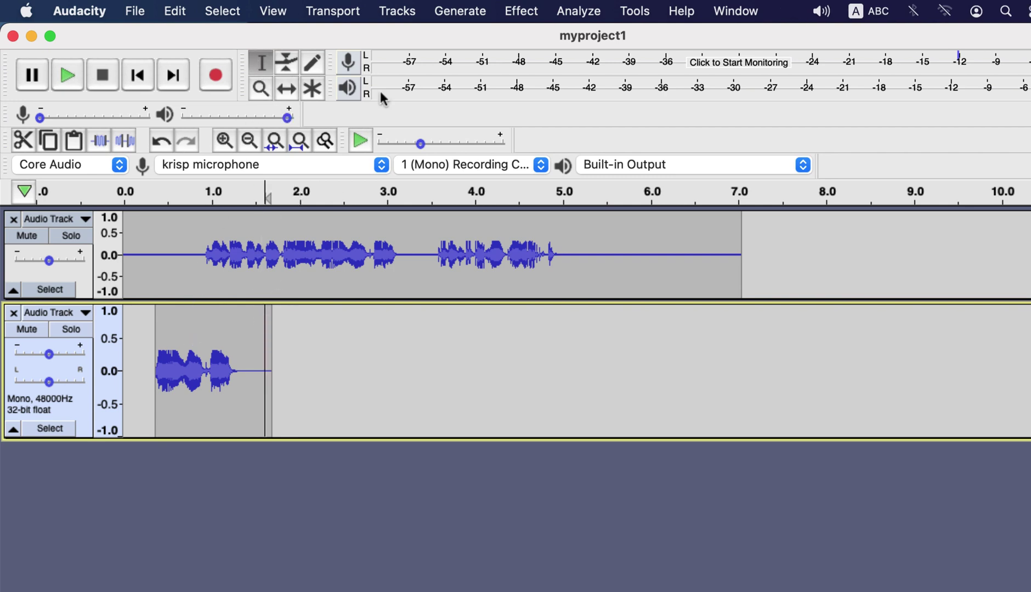
{"action": "left_click", "coordinate": [403, 8]}
{"action": "mouse_move", "coordinate": [434, 209]}
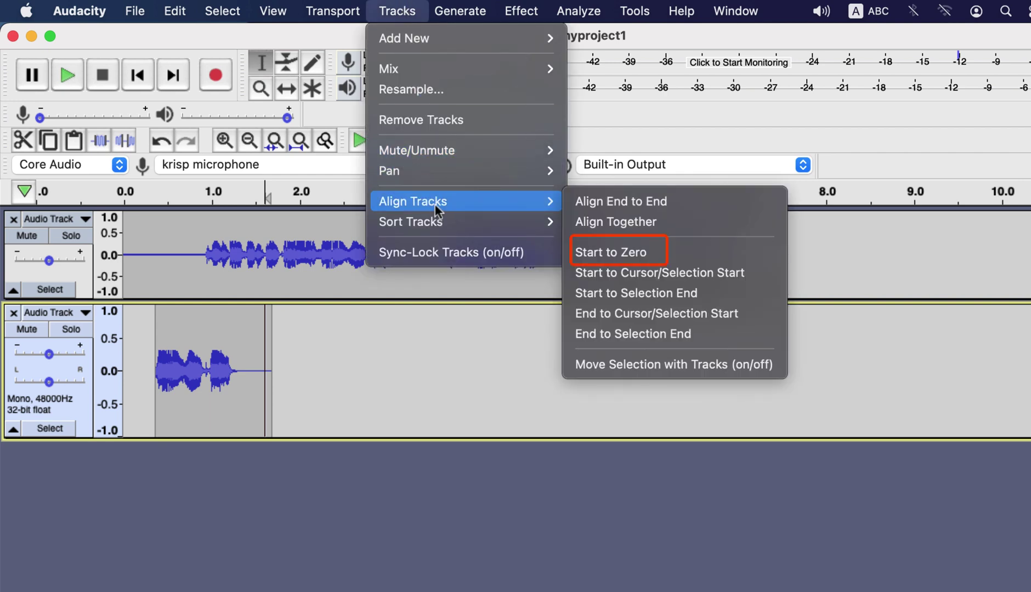
{"action": "left_click", "coordinate": [604, 253]}
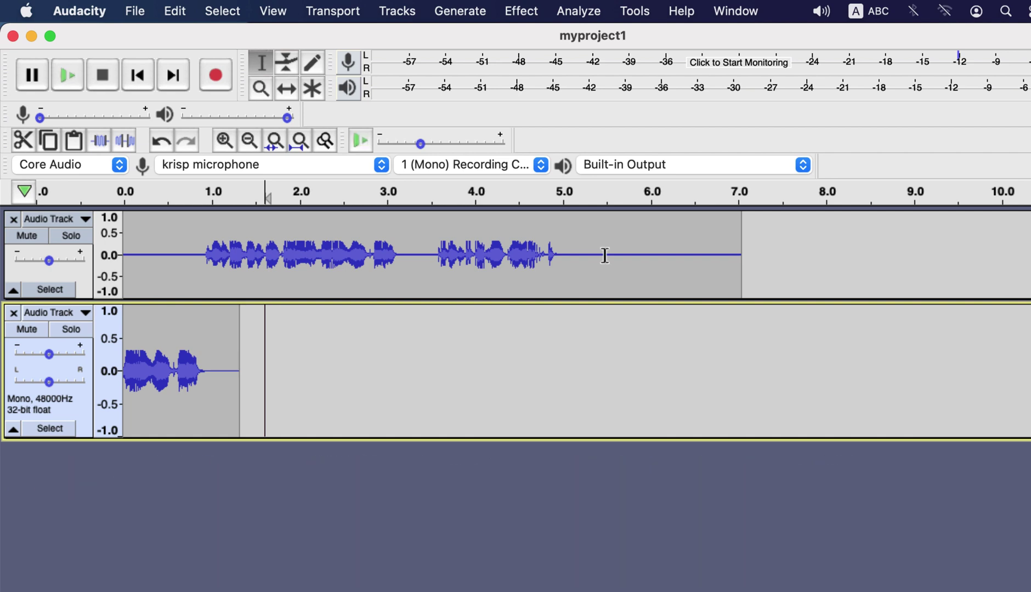
Mix and render both audio tracks together to a new track, and deselect the audio
{"action": "key", "text": "super+a"}
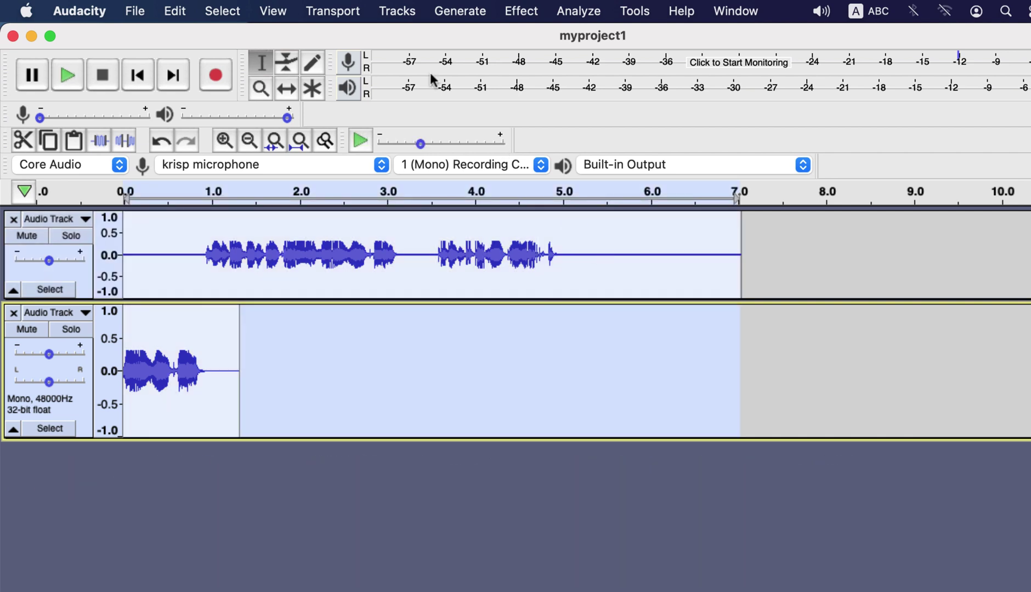
{"action": "left_click", "coordinate": [395, 12]}
{"action": "mouse_move", "coordinate": [414, 70]}
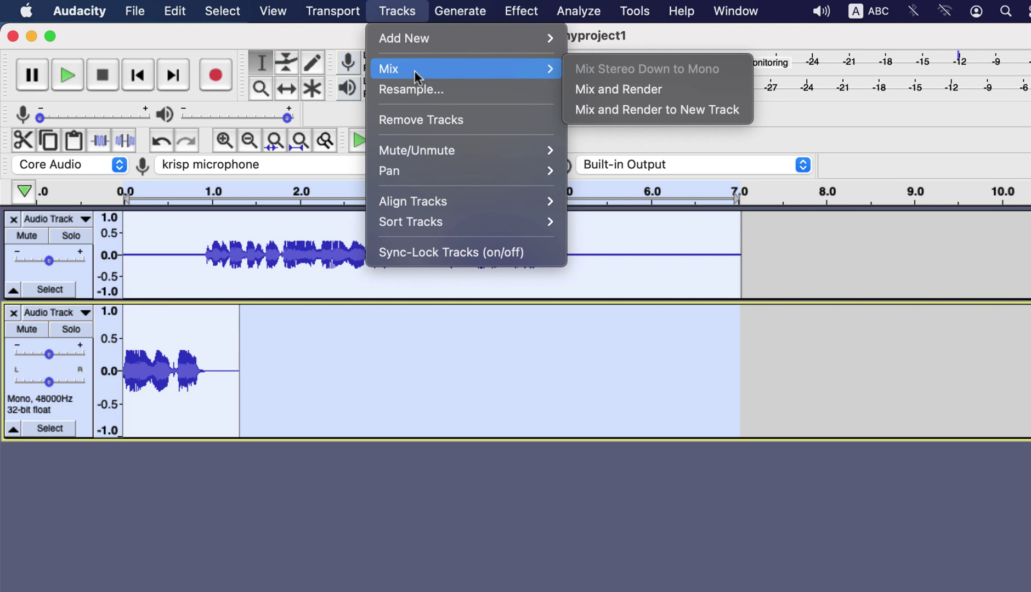
{"action": "left_click", "coordinate": [622, 107]}
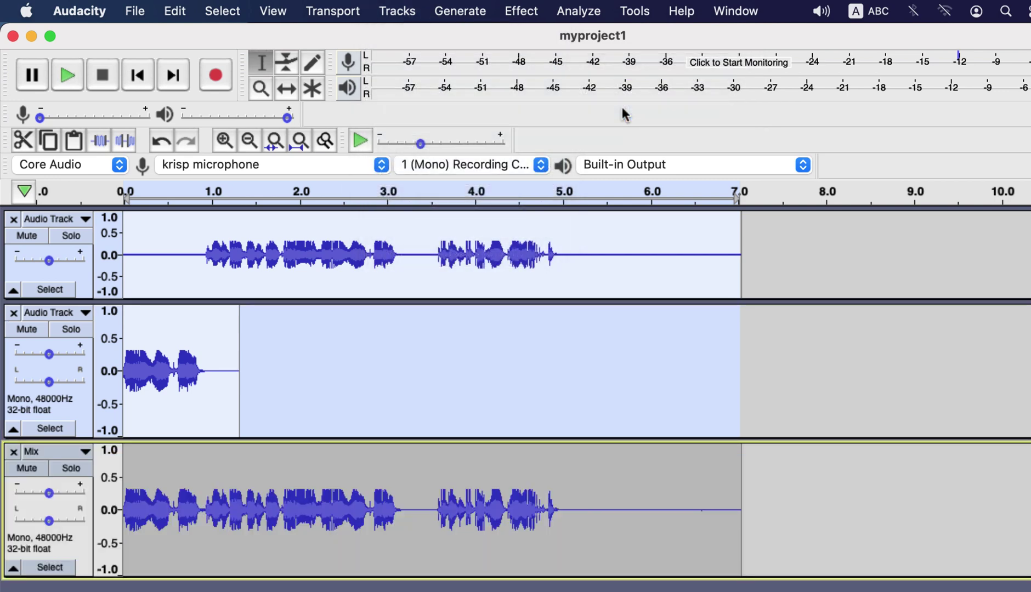
{"action": "left_click", "coordinate": [377, 463]}
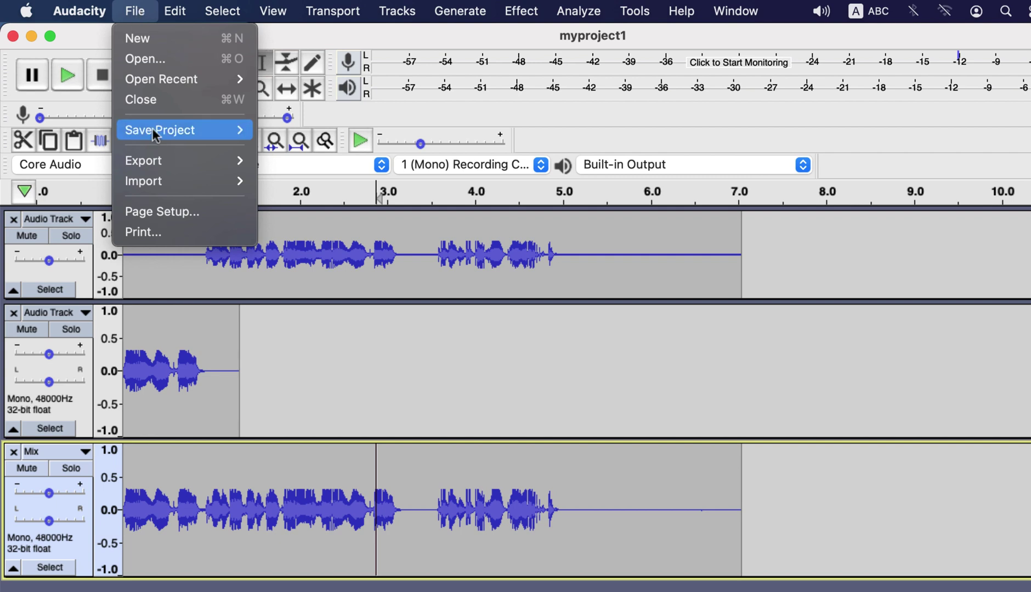
Export every track as a separate 16-bit PCM WAV file named by its track name, keeping the default metadata tags
{"action": "mouse_move", "coordinate": [162, 160]}
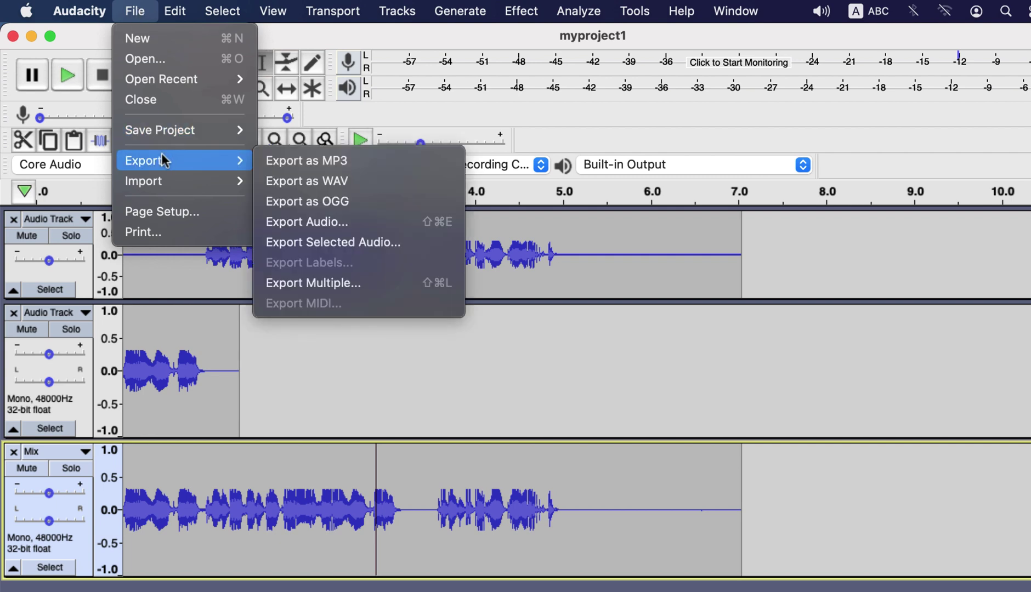
{"action": "left_click", "coordinate": [310, 283]}
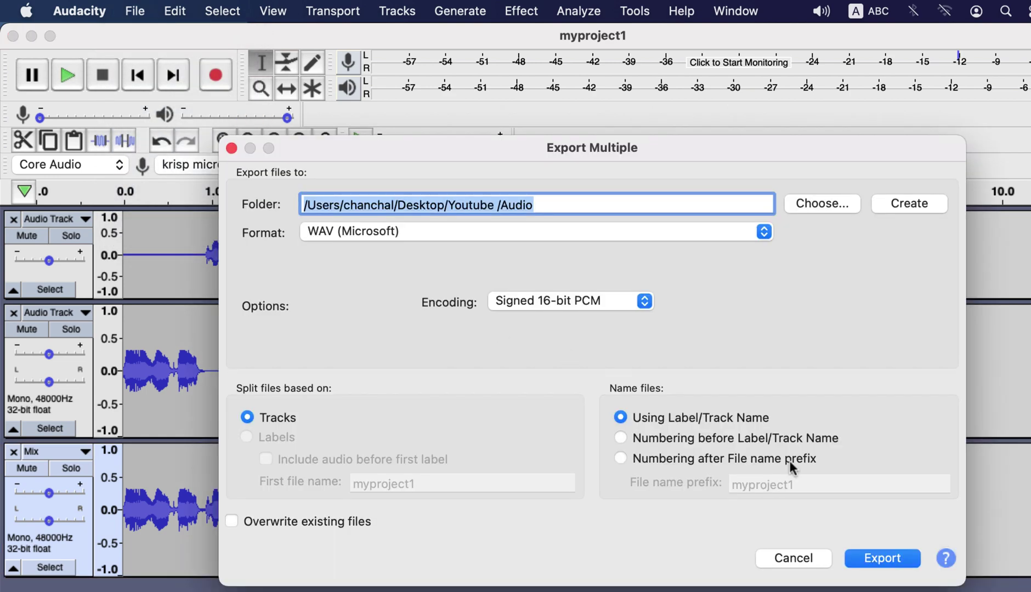
{"action": "left_click", "coordinate": [860, 555]}
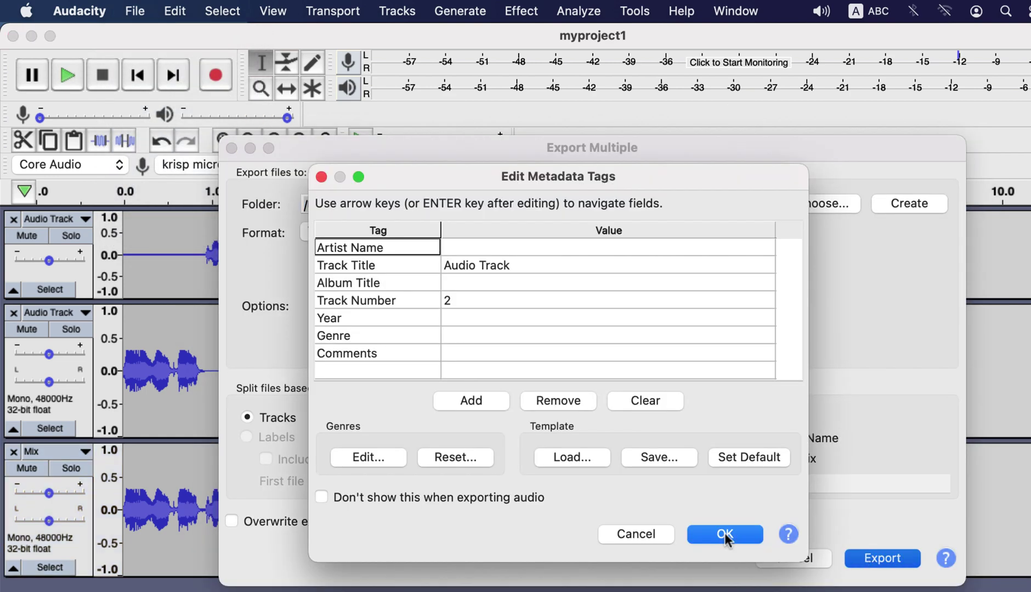
{"action": "left_click", "coordinate": [724, 533]}
{"action": "left_click", "coordinate": [724, 533]}
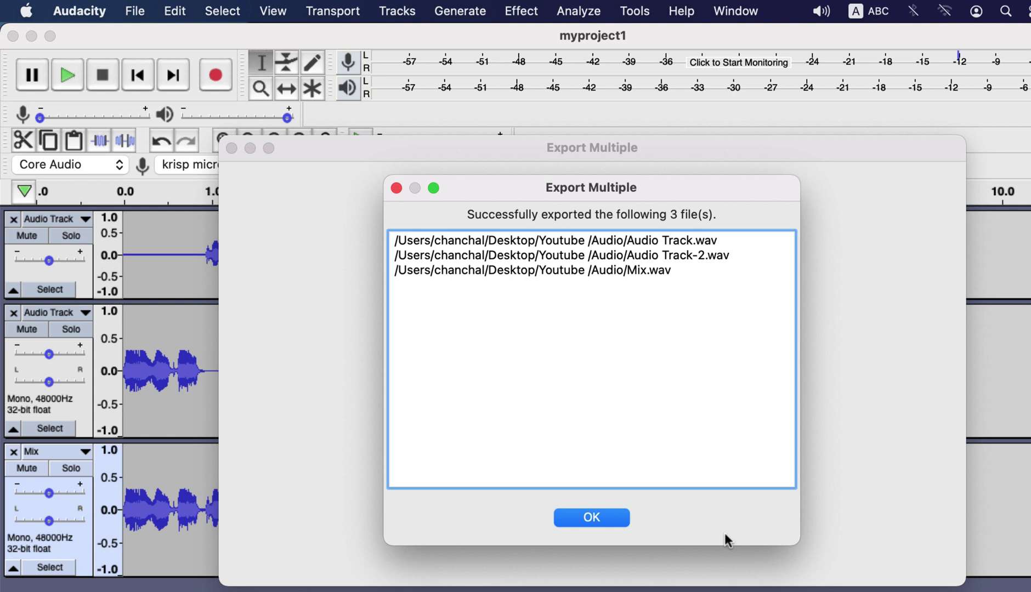
{"action": "left_click", "coordinate": [588, 517]}
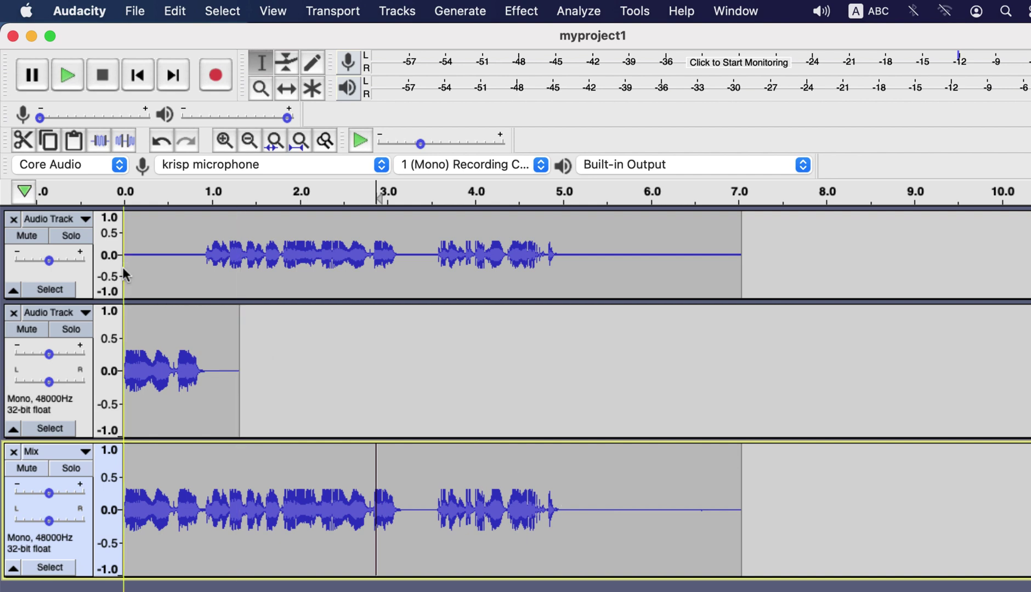
Show the first audio track as a spectrogram
{"action": "left_click", "coordinate": [85, 220]}
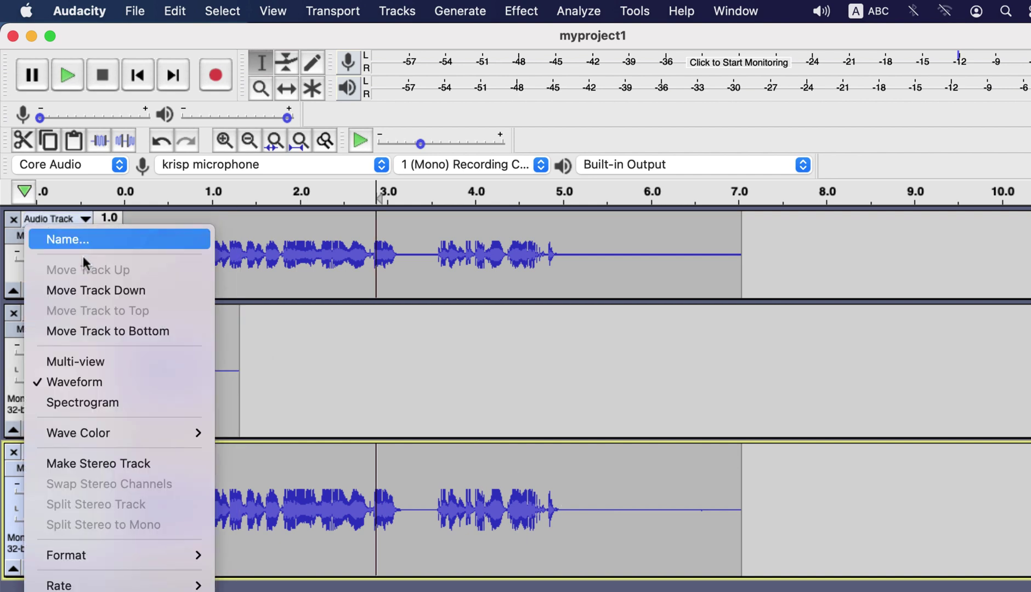
{"action": "left_click", "coordinate": [81, 406]}
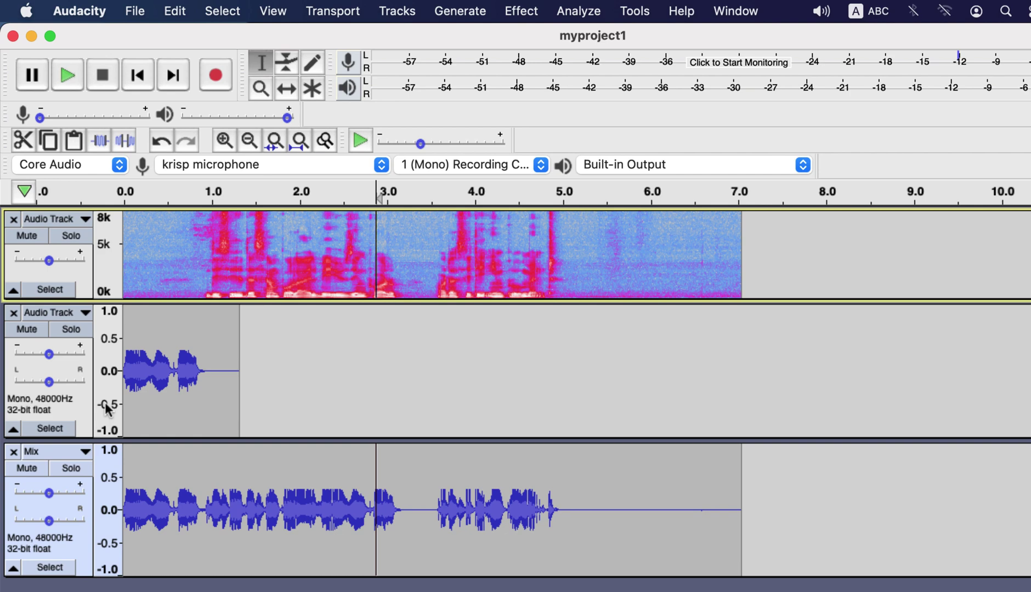
Plot the frequency spectrum of the whole clip in the second audio track
{"action": "double_click", "coordinate": [172, 375]}
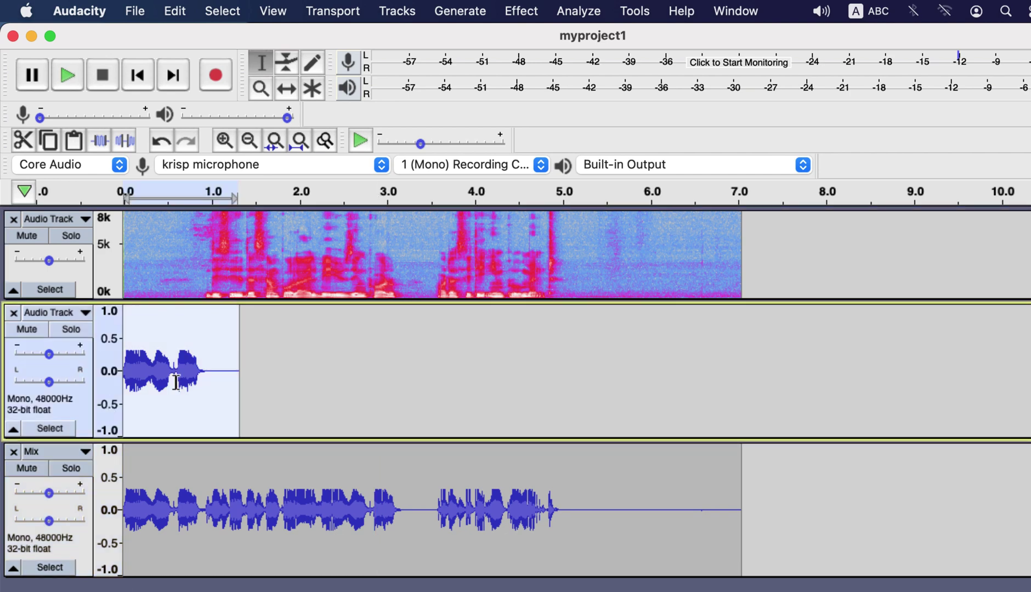
{"action": "left_click", "coordinate": [578, 11]}
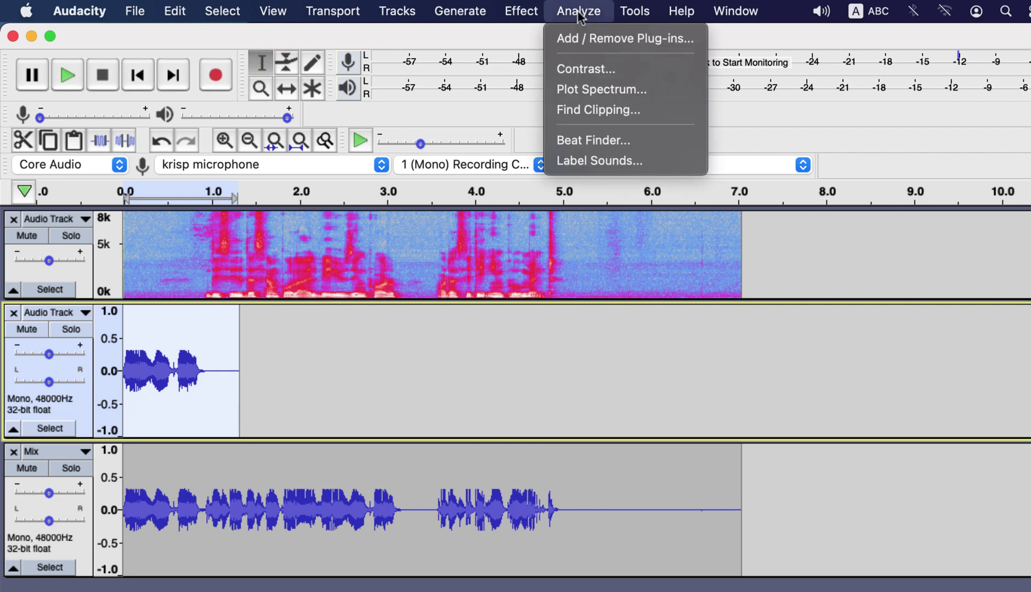
{"action": "left_click", "coordinate": [586, 89]}
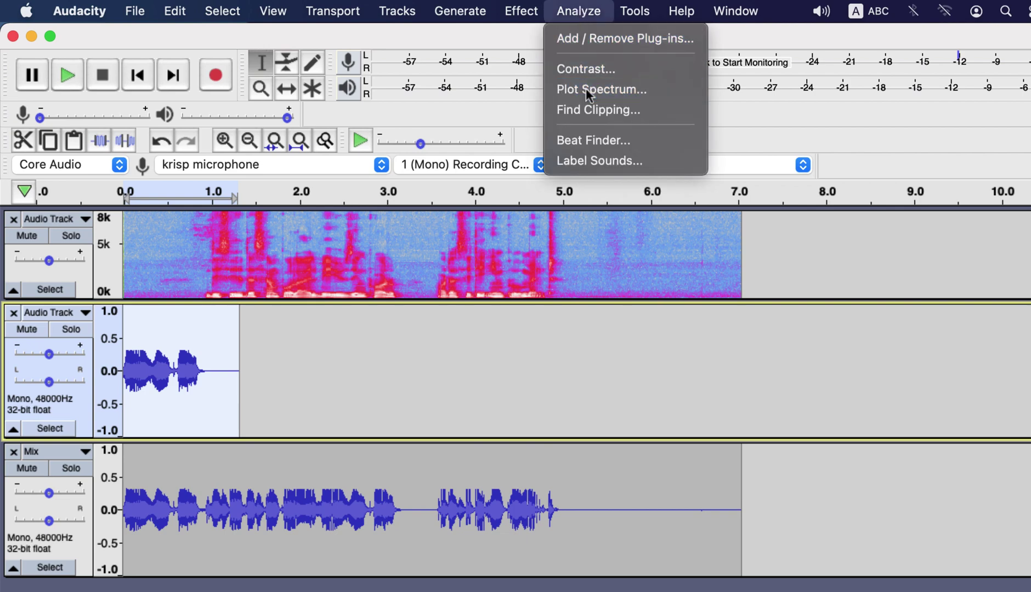